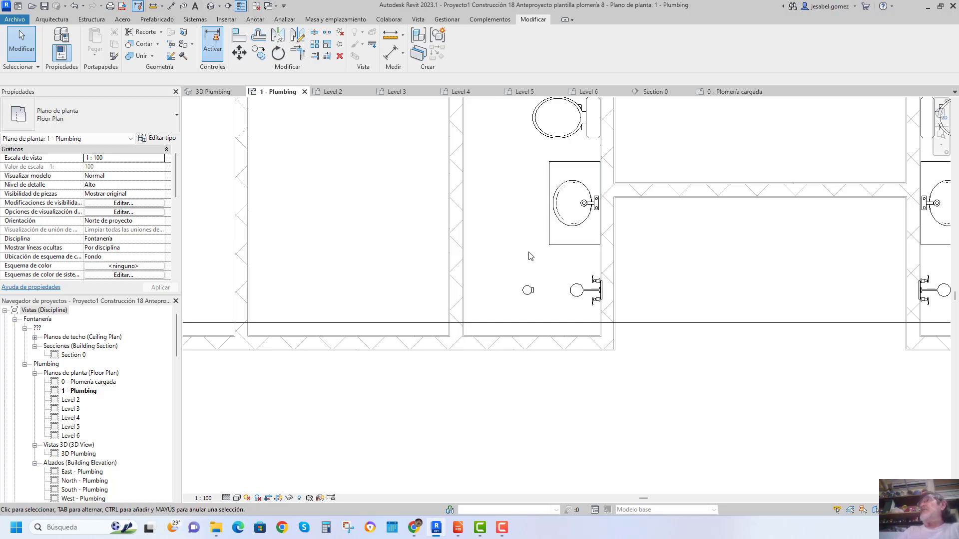
Zoom around the 1 - Plumbing plan to review both bathrooms' toilets, washbasins and floor drains.
scroll(500, 257, down, 1)
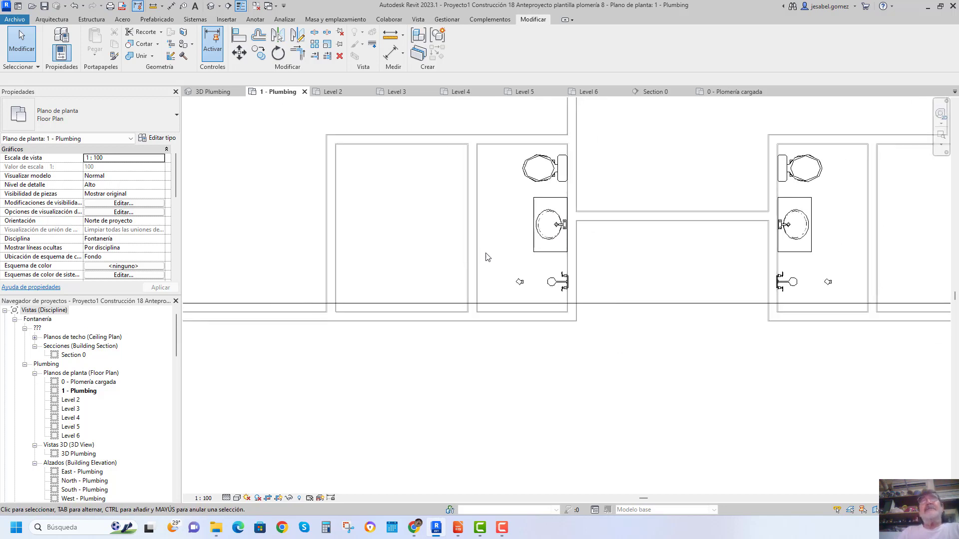
scroll(487, 255, down, 1)
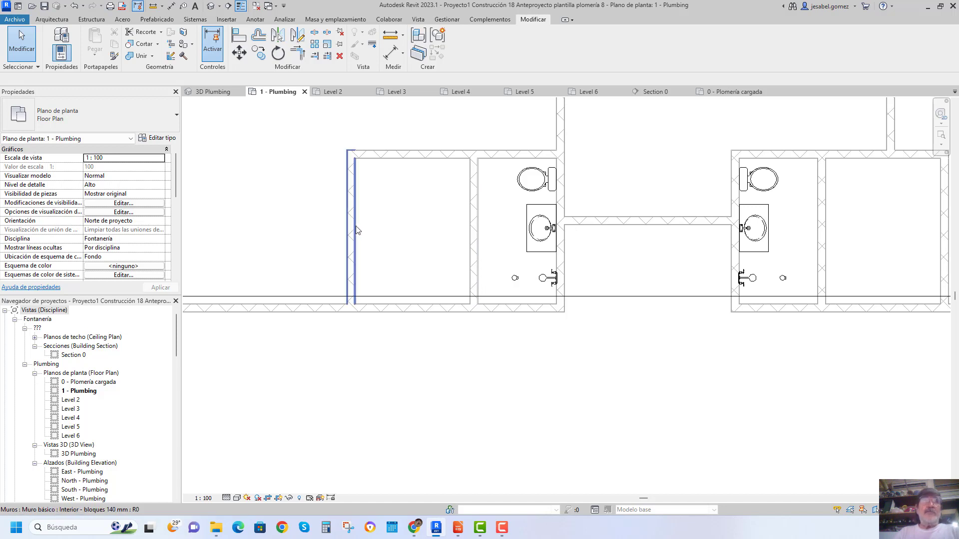
scroll(554, 188, up, 2)
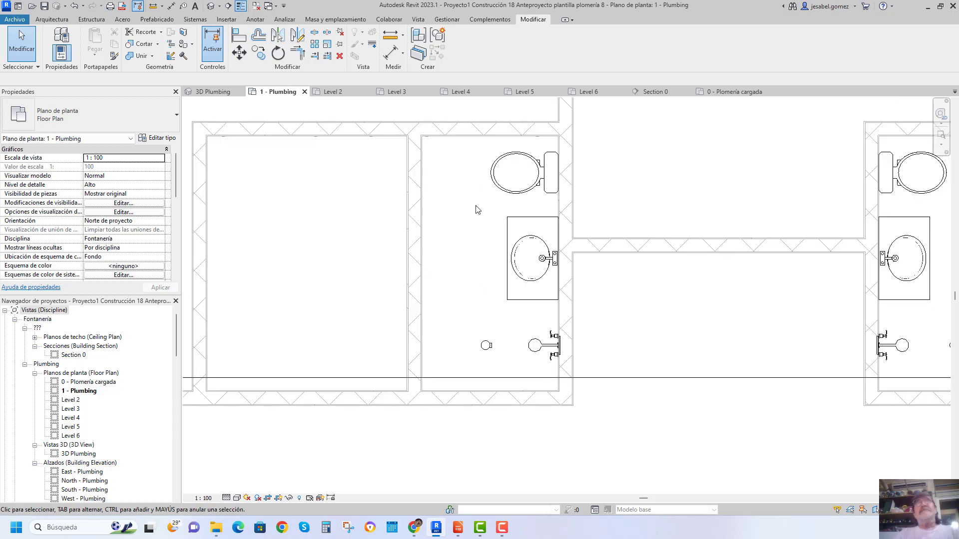
scroll(476, 210, down, 2)
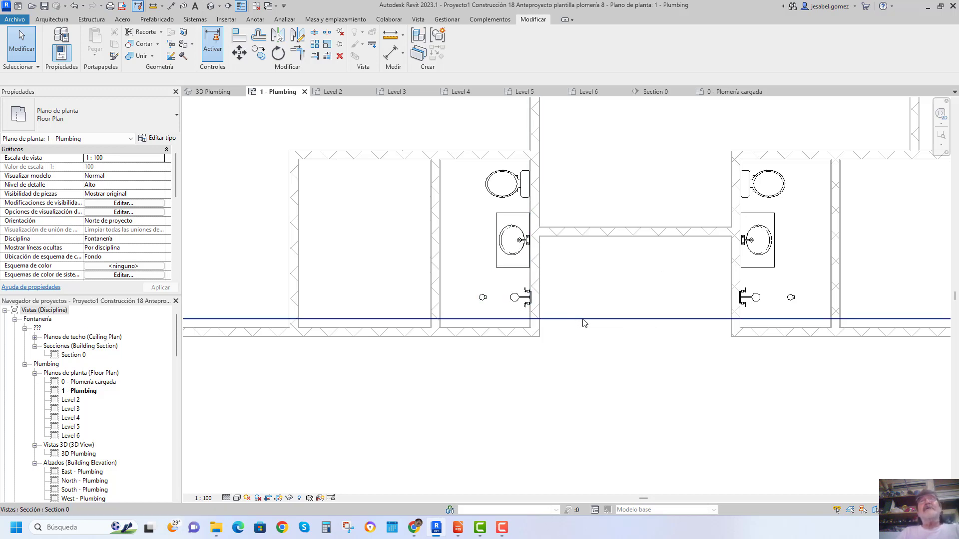
In Section 0, draw a 50 mm PVC-DWV pipe at 1:80 slope from the floor drain toward the toilet.
click(652, 91)
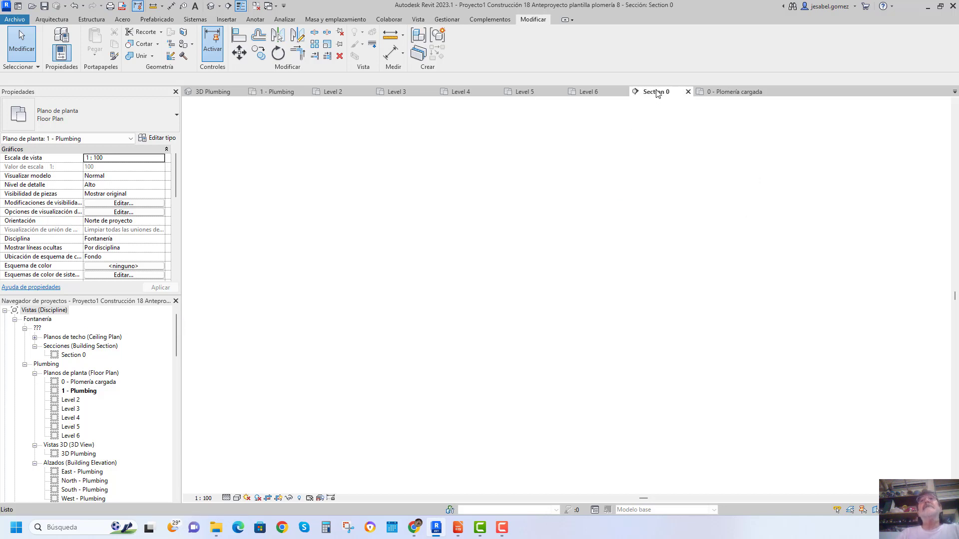
click(455, 289)
scroll(455, 290, up, 2)
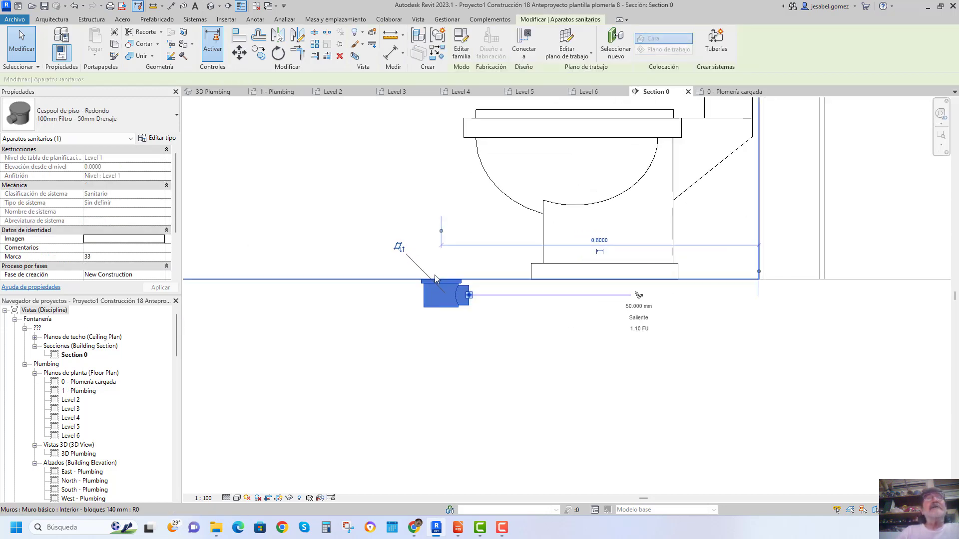
scroll(435, 290, up, 2)
scroll(383, 290, up, 2)
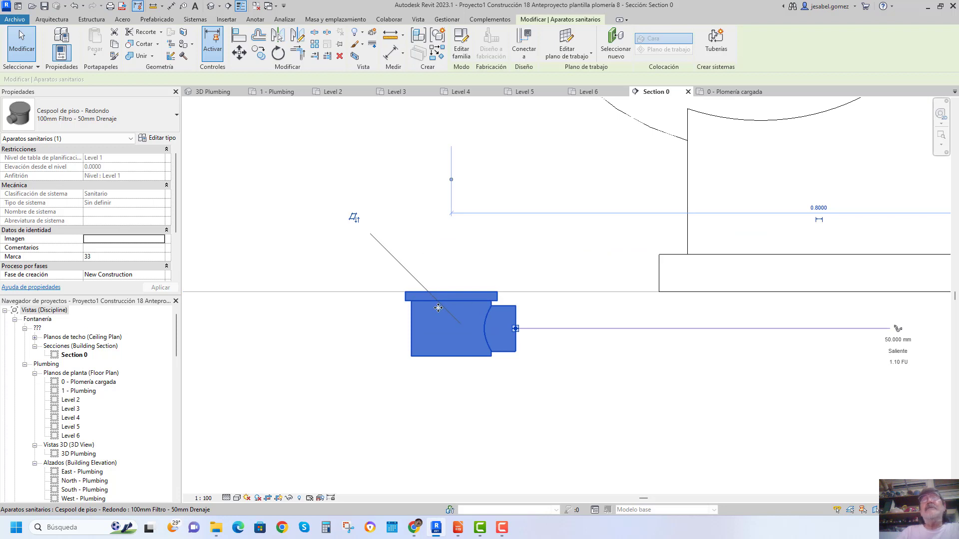
scroll(438, 308, down, 2)
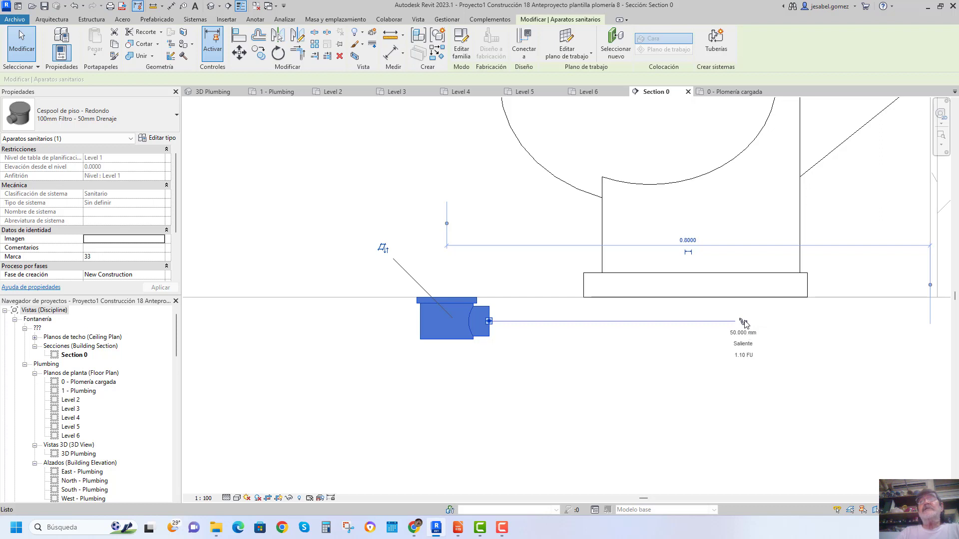
click(744, 323)
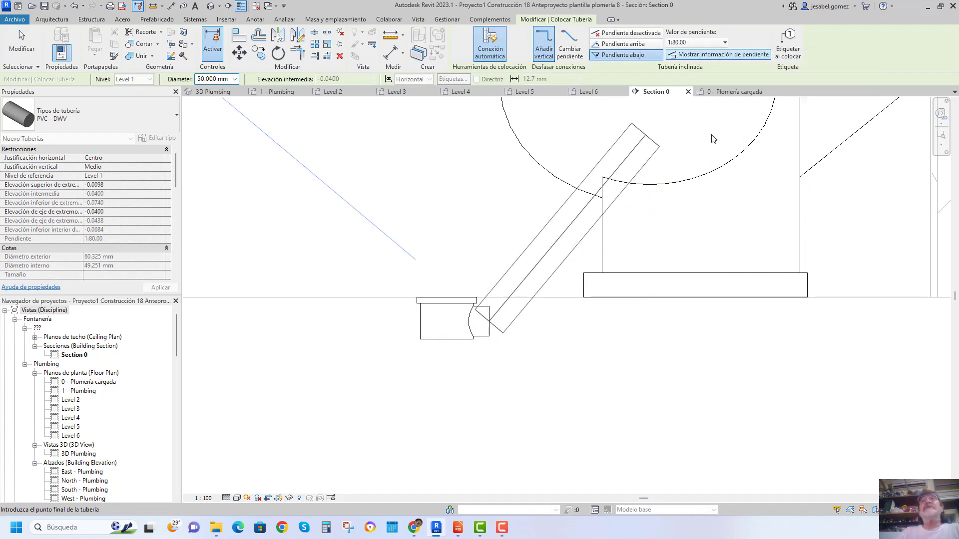
scroll(725, 325, down, 2)
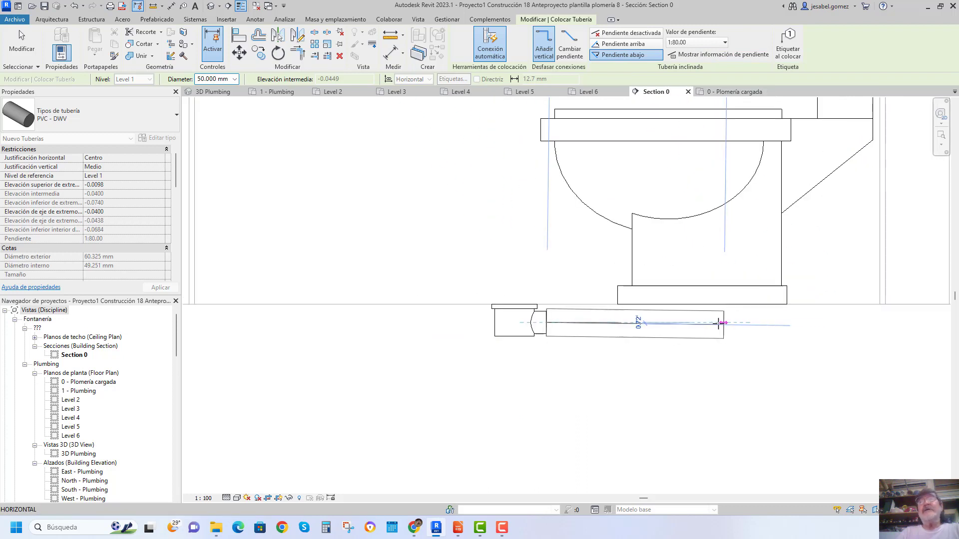
scroll(725, 325, down, 3)
scroll(725, 325, down, 2)
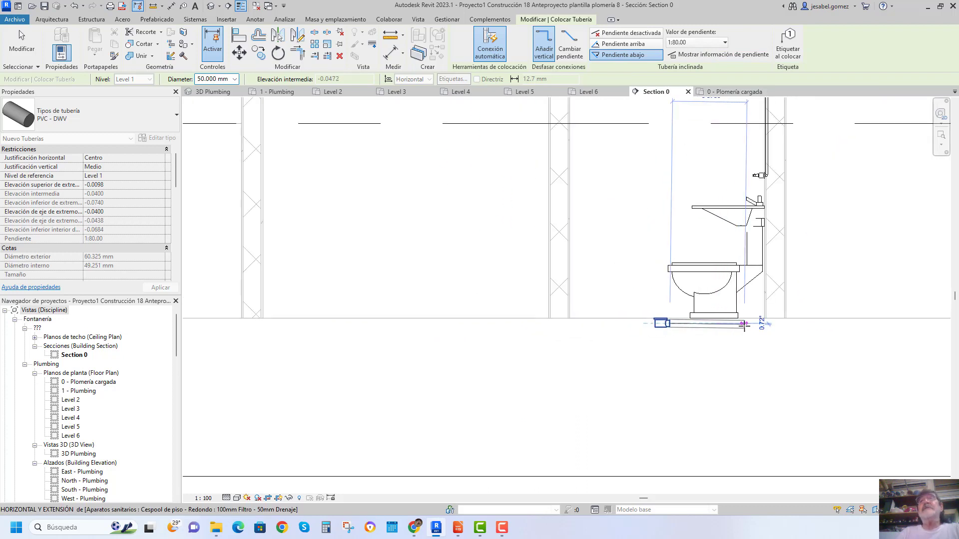
click(744, 325)
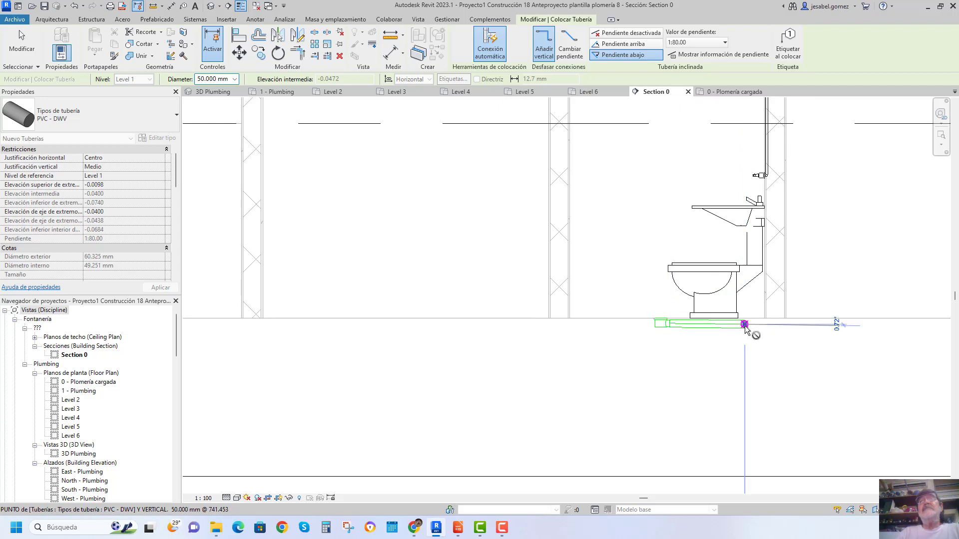
key(Escape)
key(Escape)
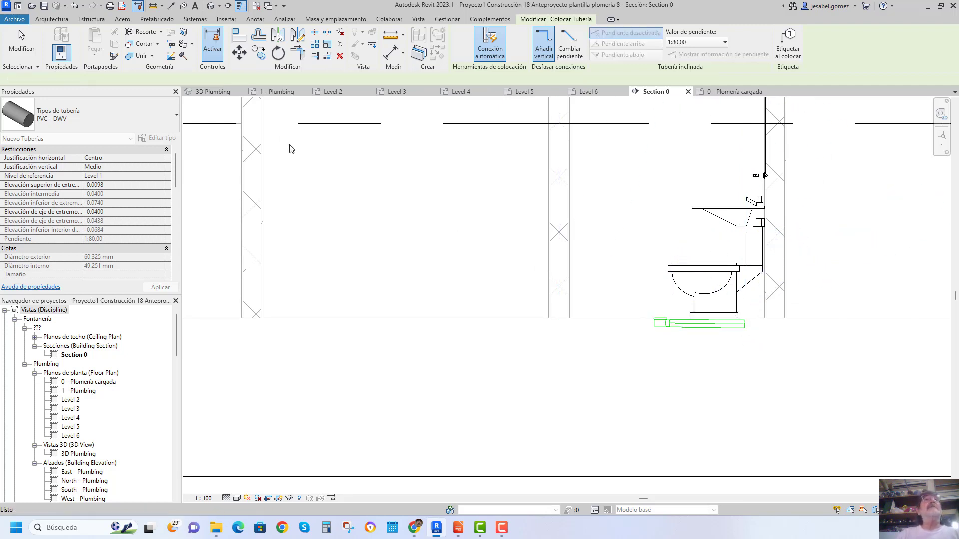
click(278, 92)
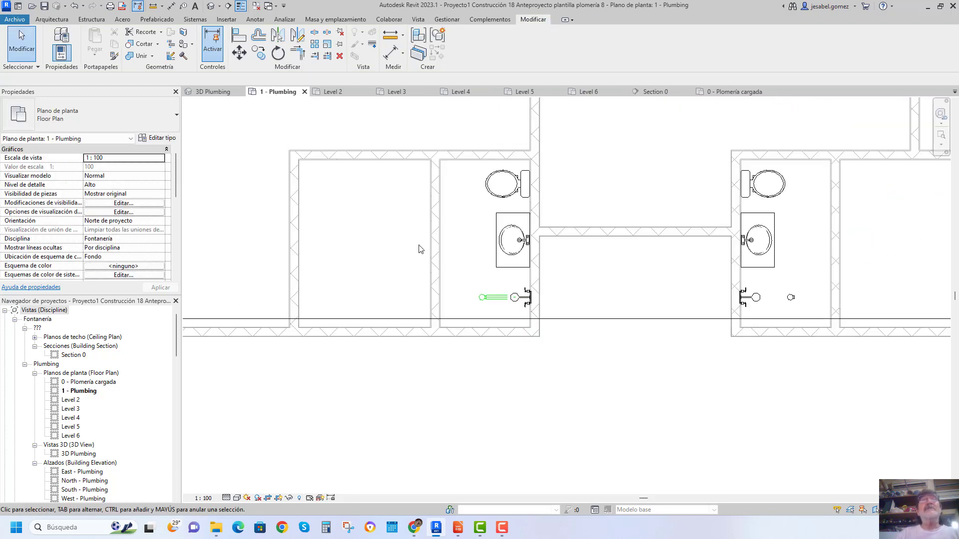
In Section 0, start a 32 mm PVC-DWV drain dropping vertically from the washbasin outlet.
scroll(483, 295, up, 1)
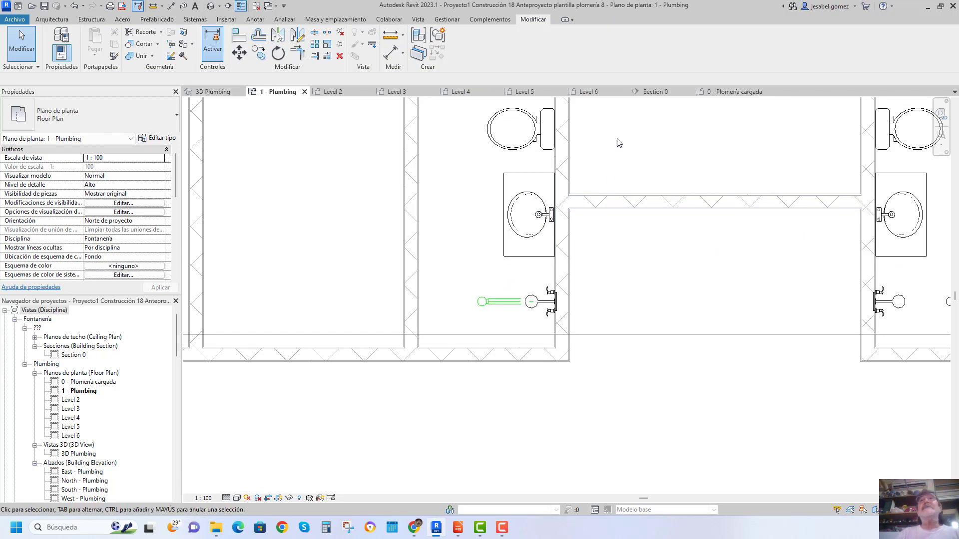
click(656, 94)
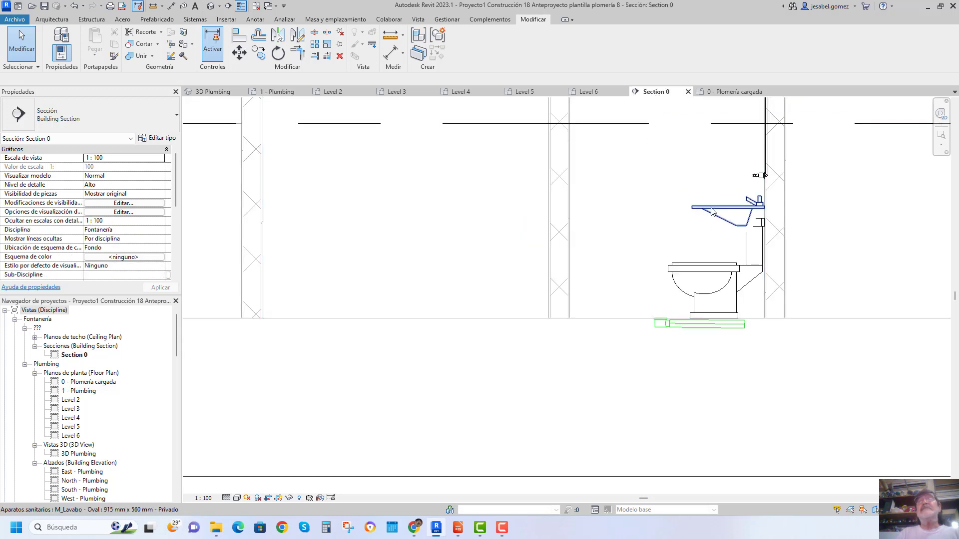
click(747, 219)
scroll(757, 228, up, 3)
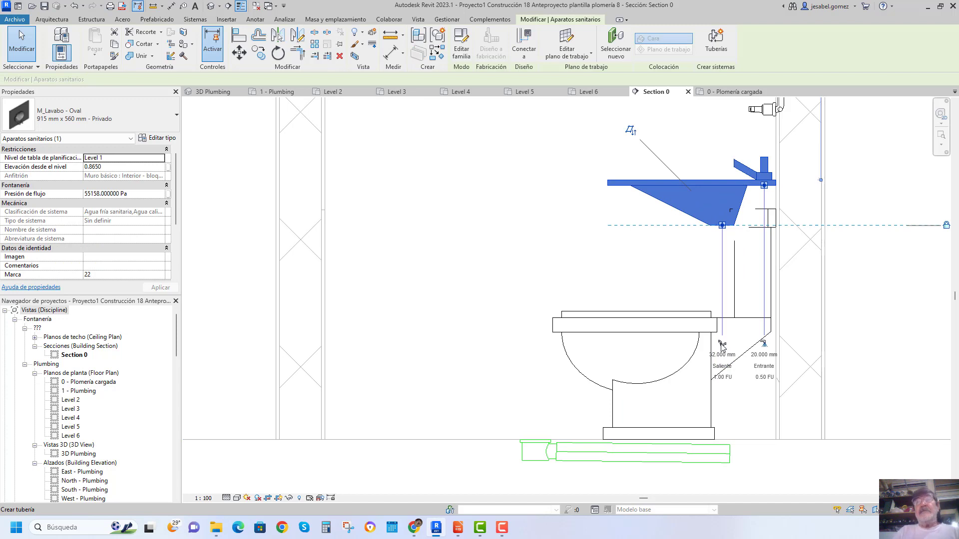
click(722, 345)
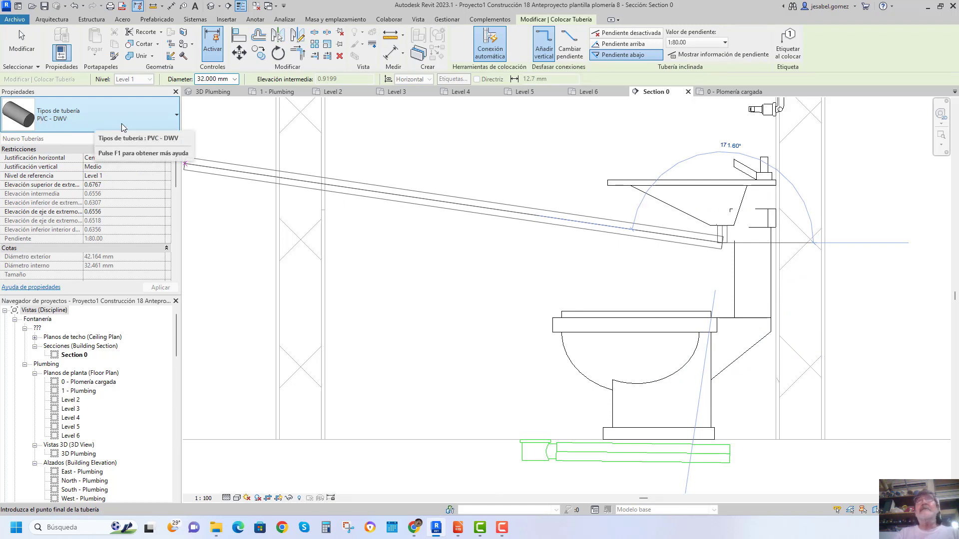
scroll(721, 252, up, 2)
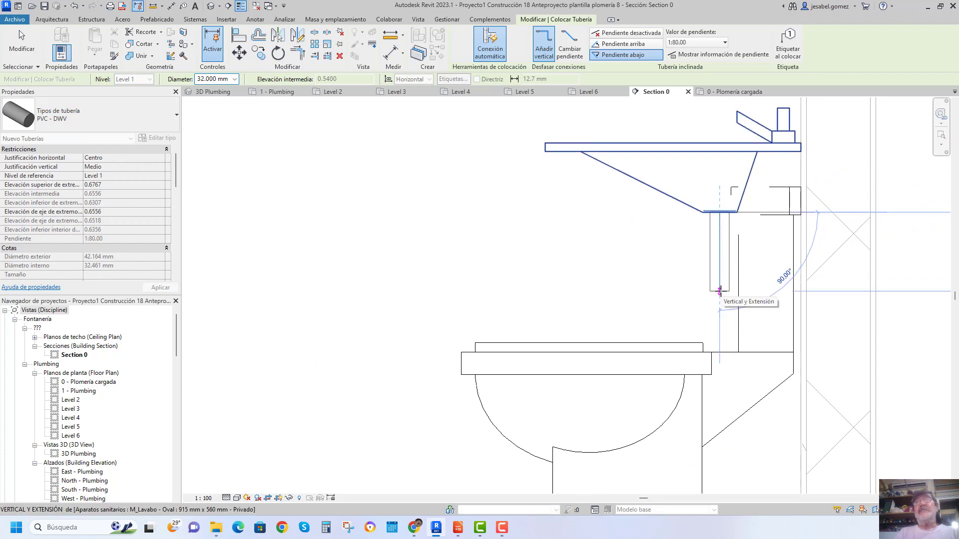
click(720, 289)
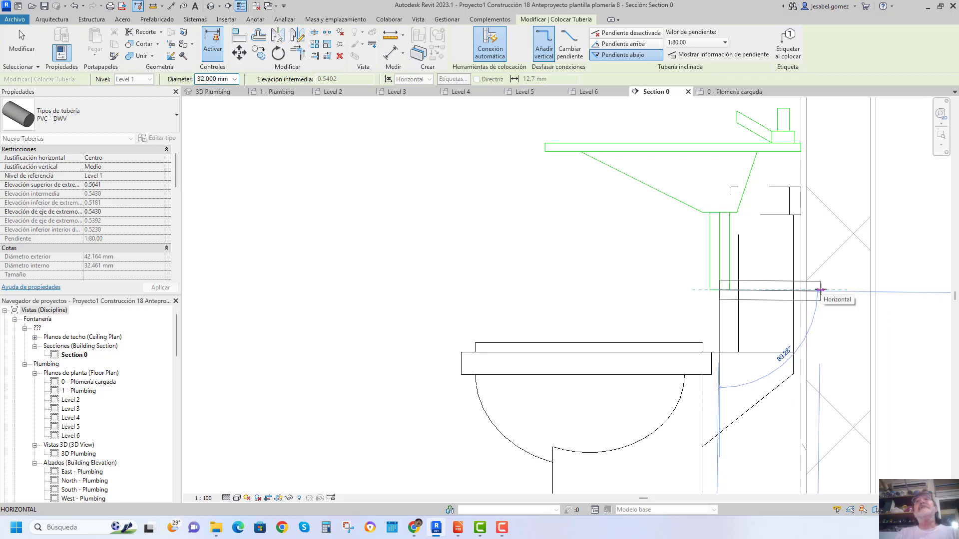
Continue the basin drain horizontally, down below the floor, then horizontally again.
click(820, 290)
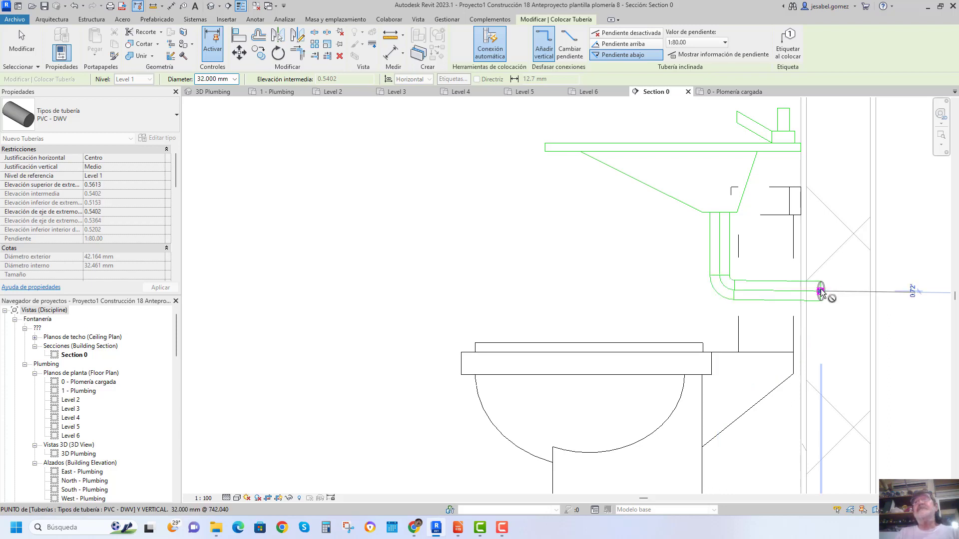
scroll(789, 229, down, 4)
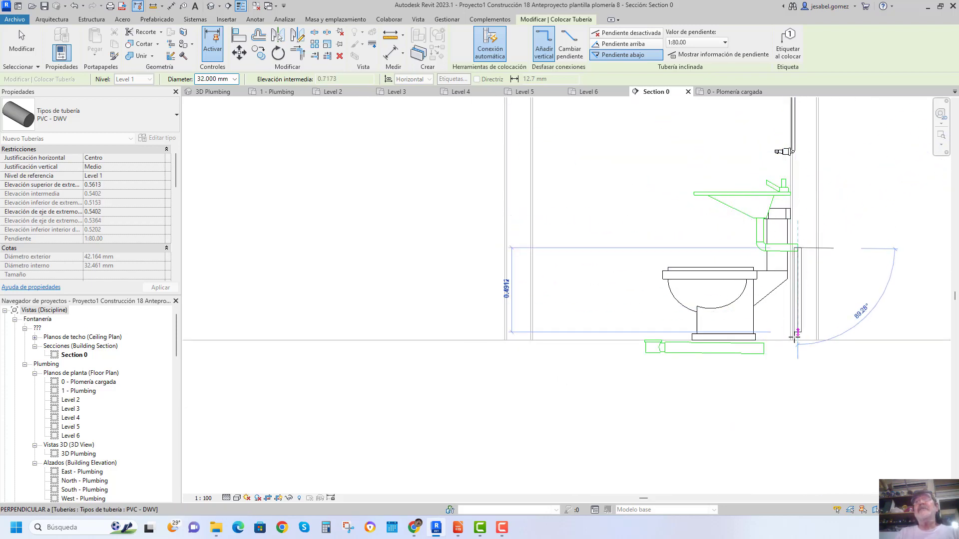
scroll(797, 352, up, 3)
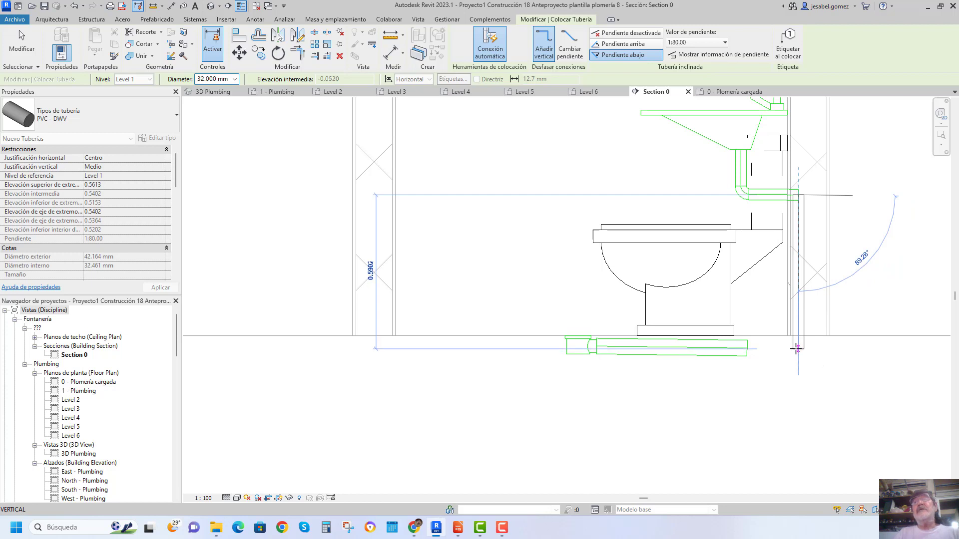
click(796, 349)
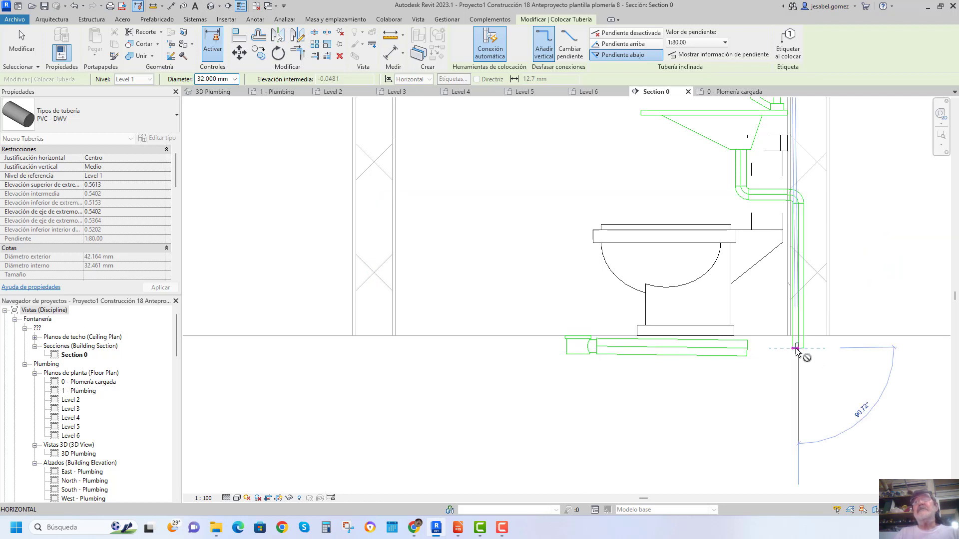
click(882, 348)
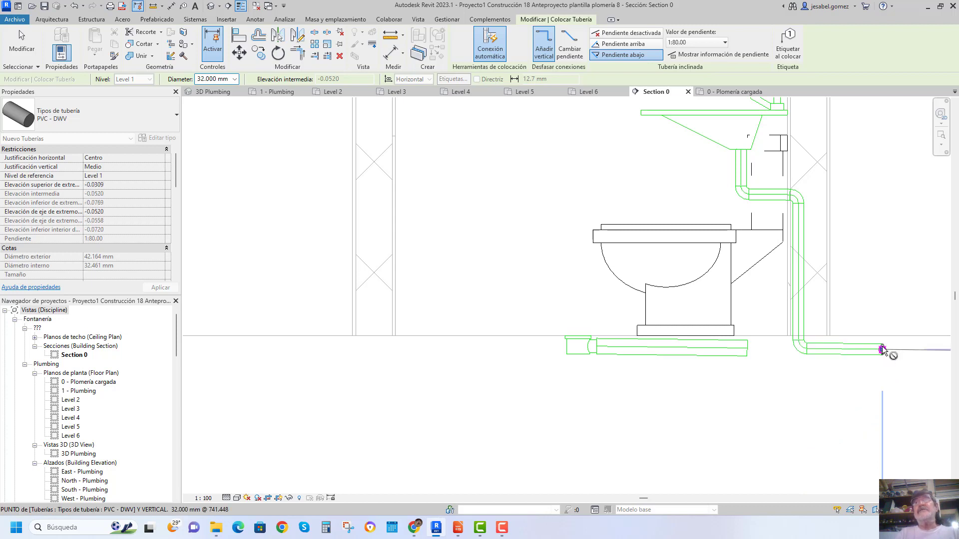
key(Escape)
key(Escape)
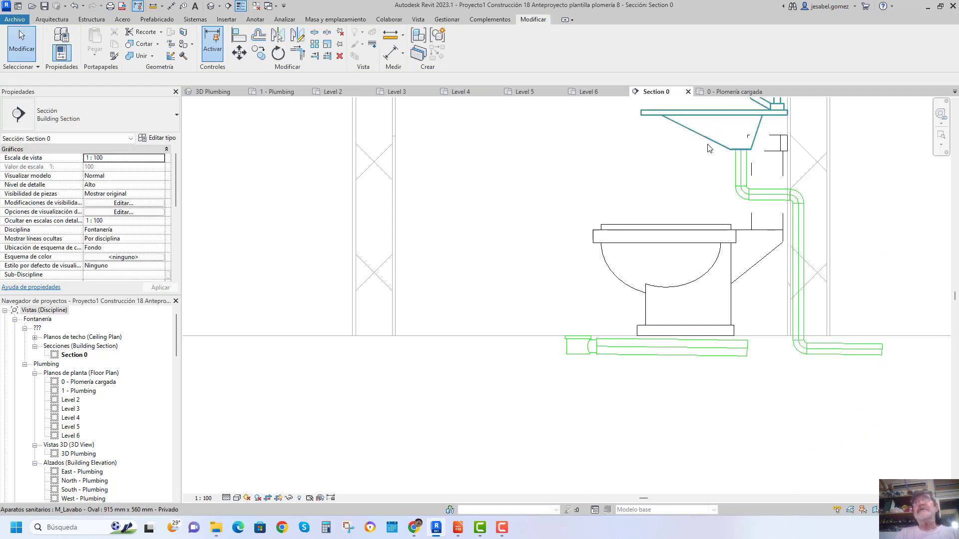
Check the floor drain pipe, then resize the lower horizontal drain pipe and its elbow to 50 mm.
click(634, 188)
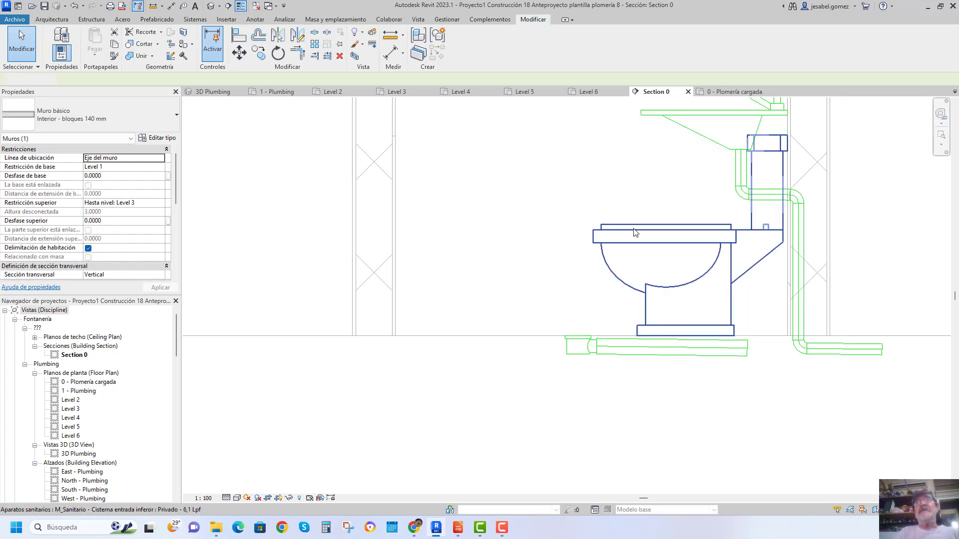
key(Escape)
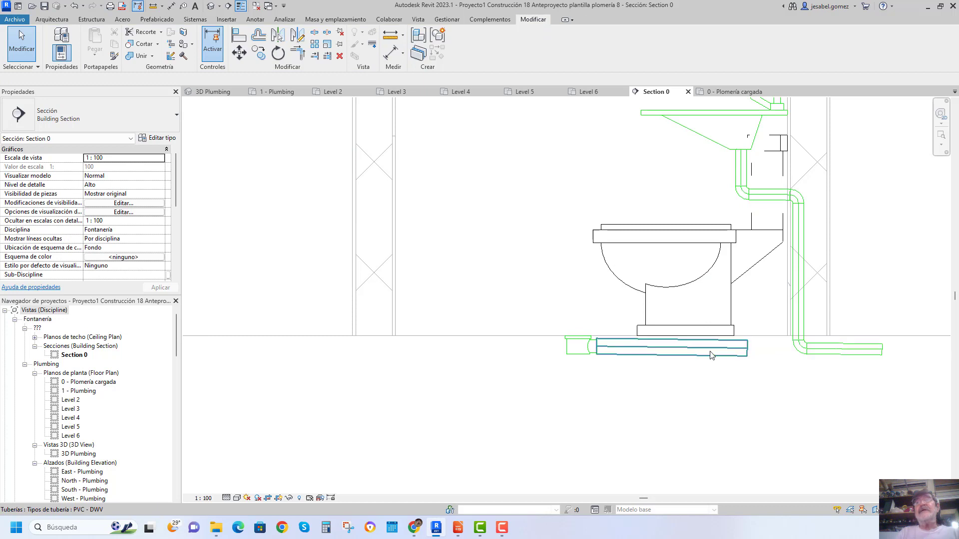
click(708, 356)
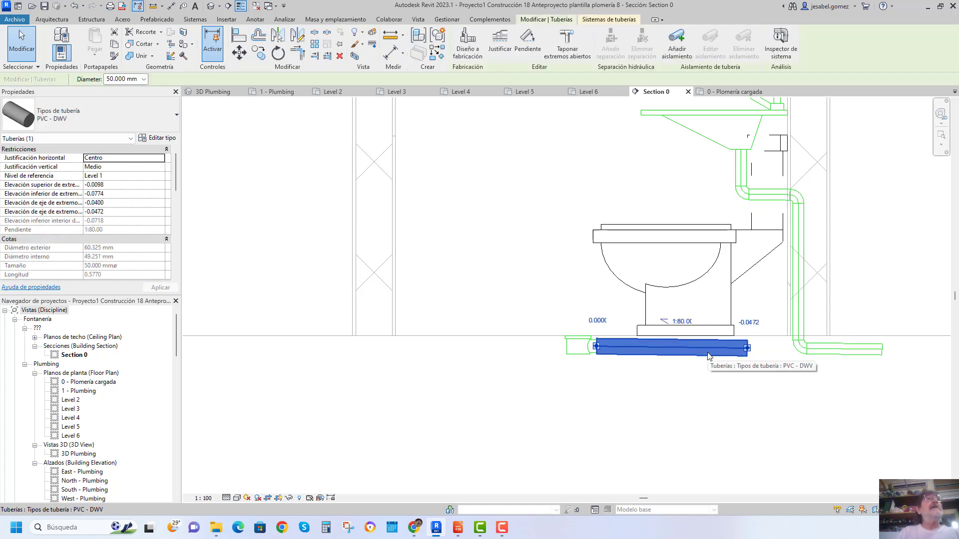
key(Escape)
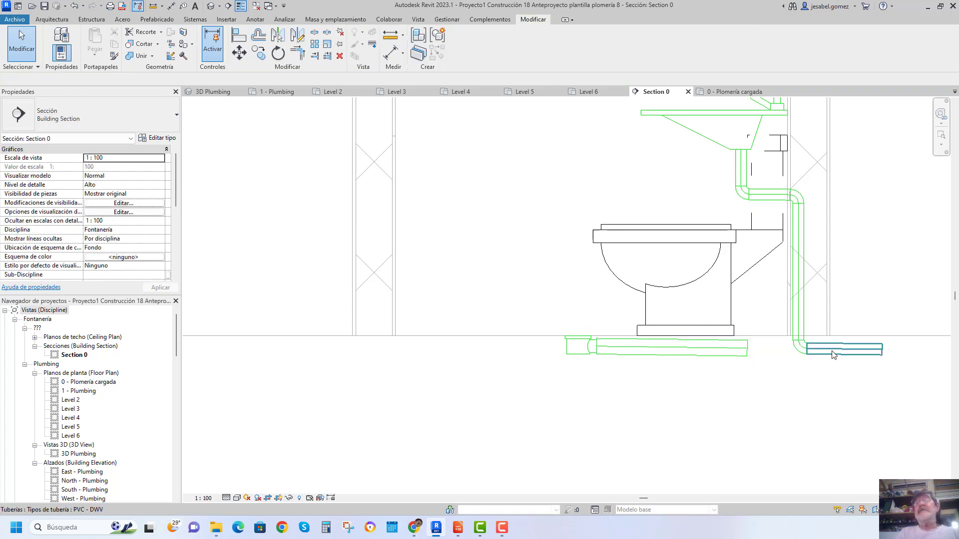
click(833, 354)
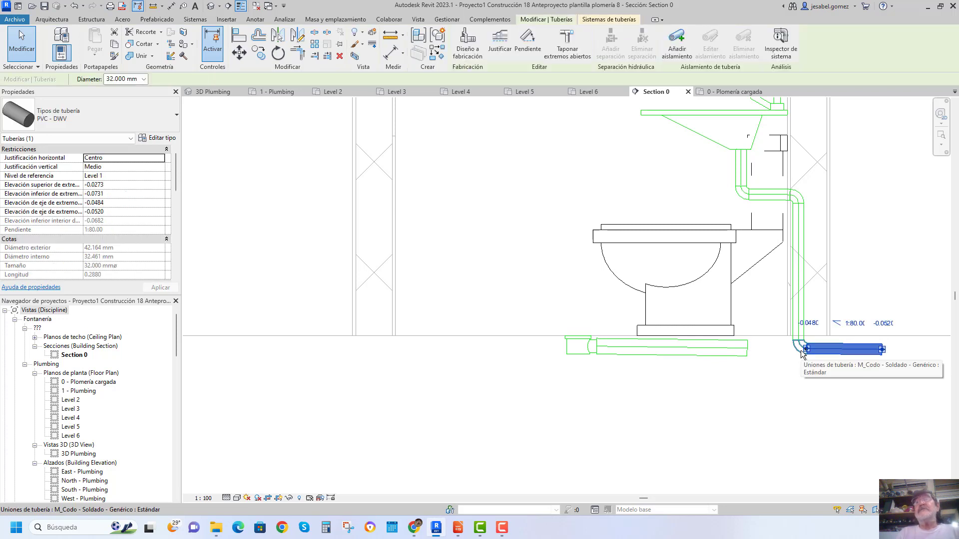
ctrl+click(798, 350)
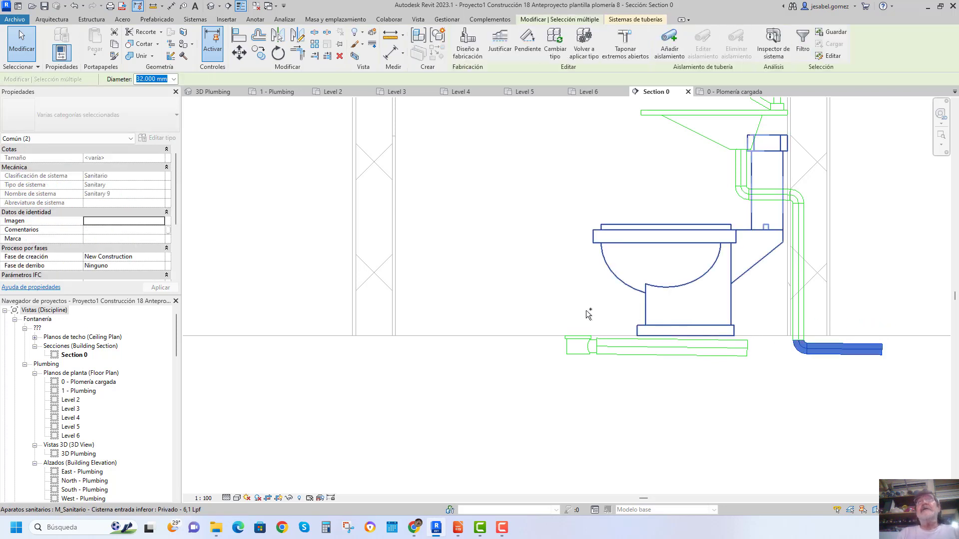
click(174, 79)
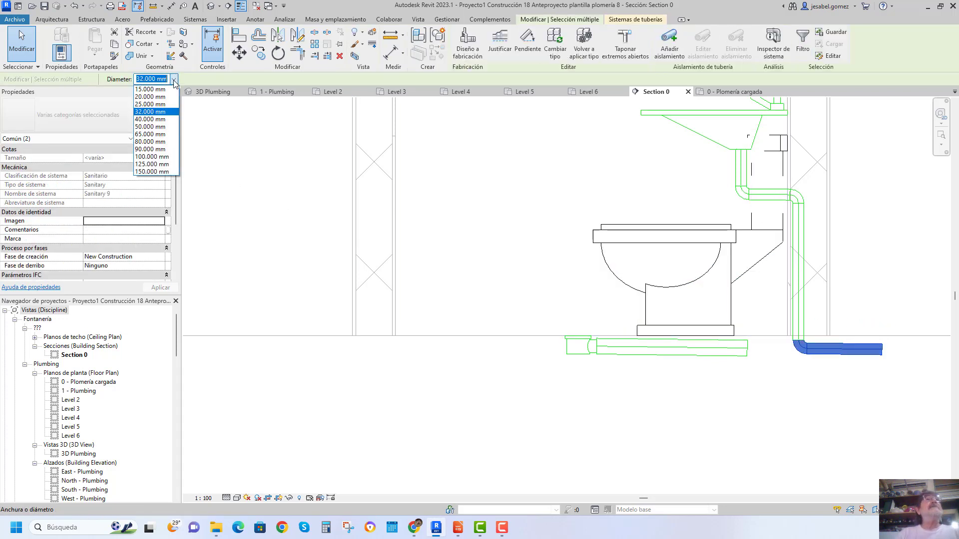
click(146, 127)
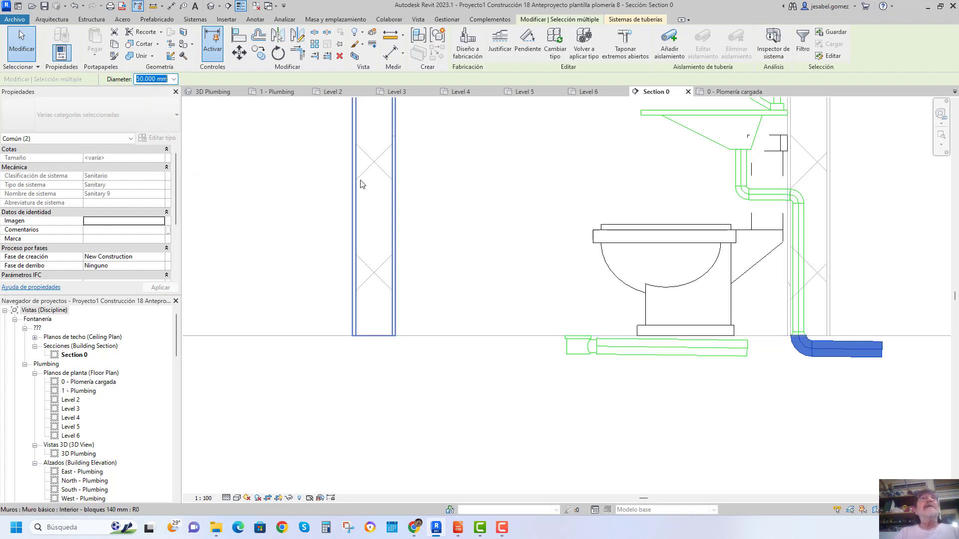
Attempt an Align against the left drain pipe's centreline, then cancel it.
click(238, 35)
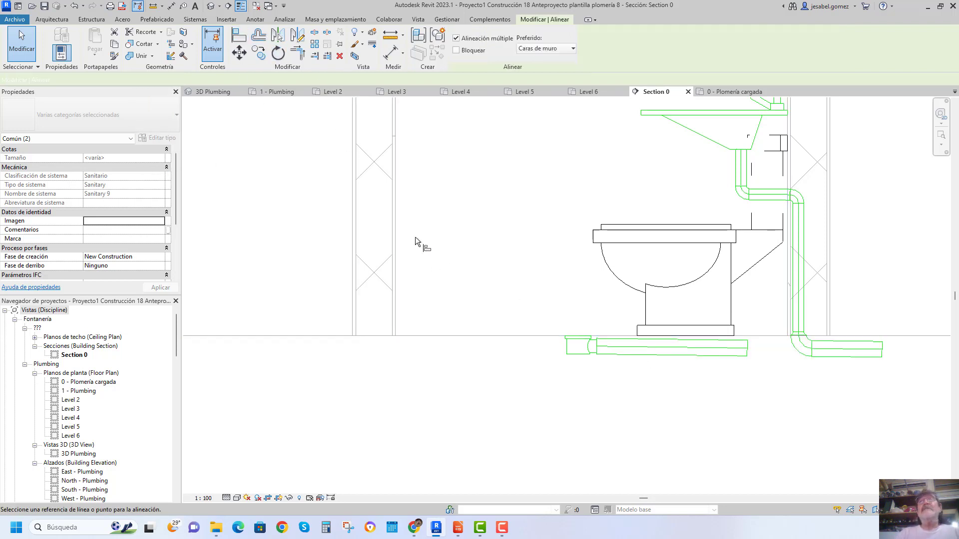
click(693, 345)
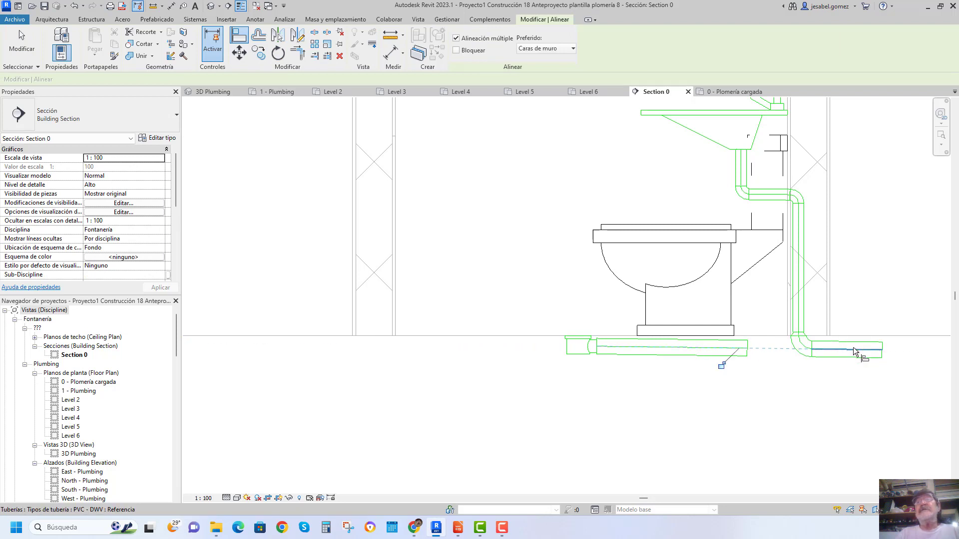
key(Escape)
key(Escape)
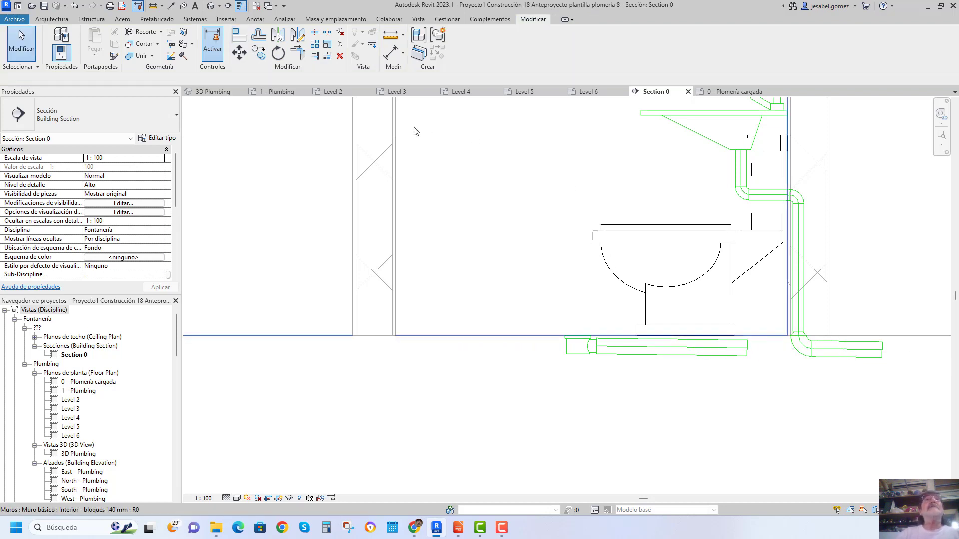
On the 1 - Plumbing plan, stretch the drain pipe end past the fixture to 1.0220 length.
click(280, 94)
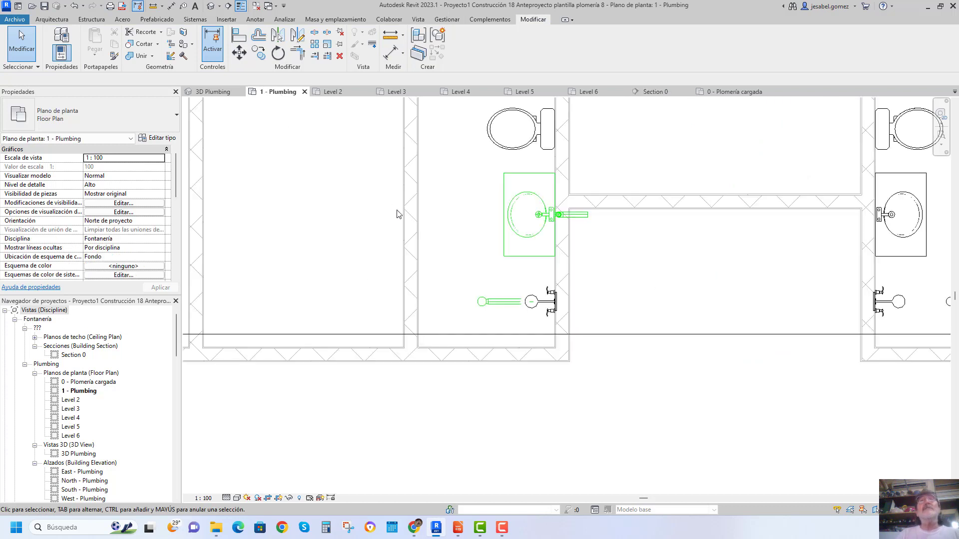
click(504, 301)
scroll(504, 301, up, 2)
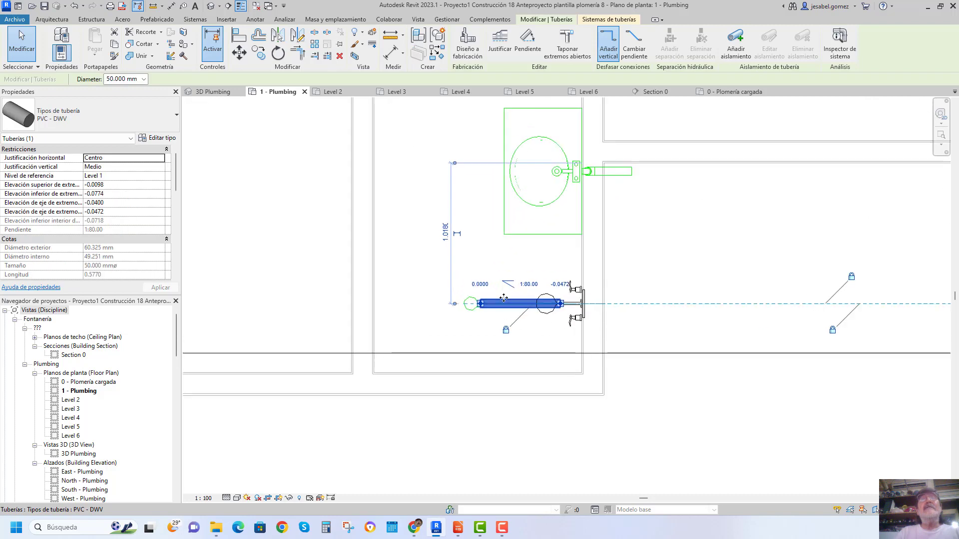
drag(560, 305, 630, 303)
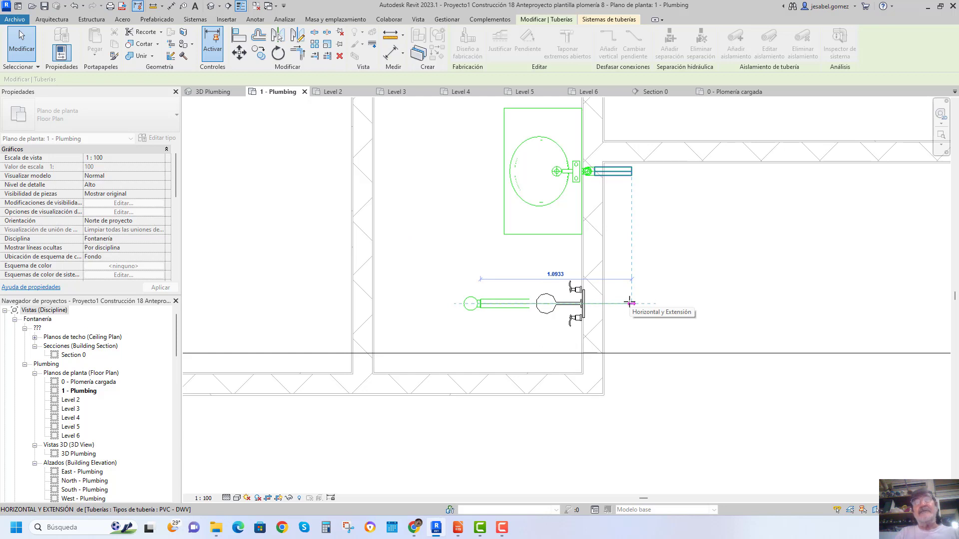
mouse_move(630, 303)
mouse_down()
mouse_move(619, 304)
mouse_move(633, 303)
mouse_up()
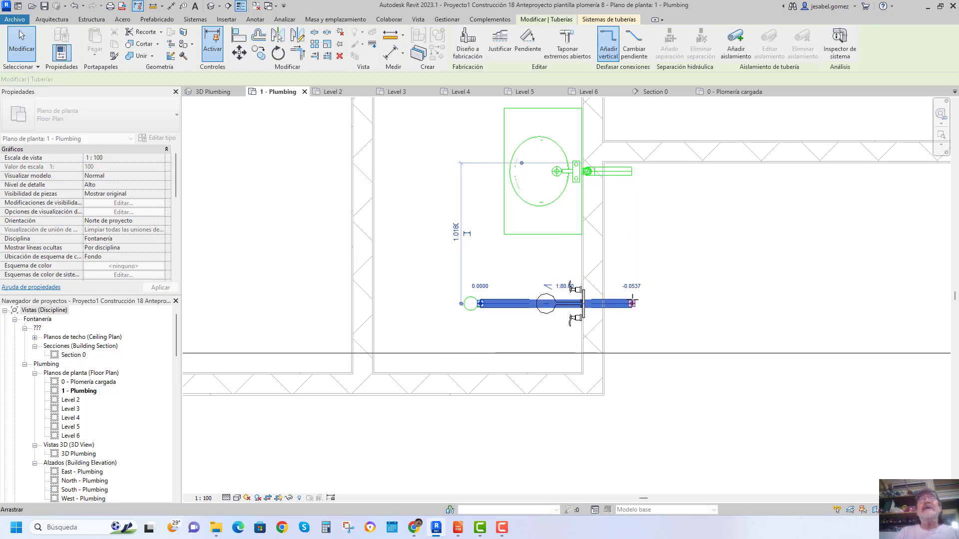
Continue the pipe from its end with a 45° diagonal segment and a run heading downward.
right_click(631, 305)
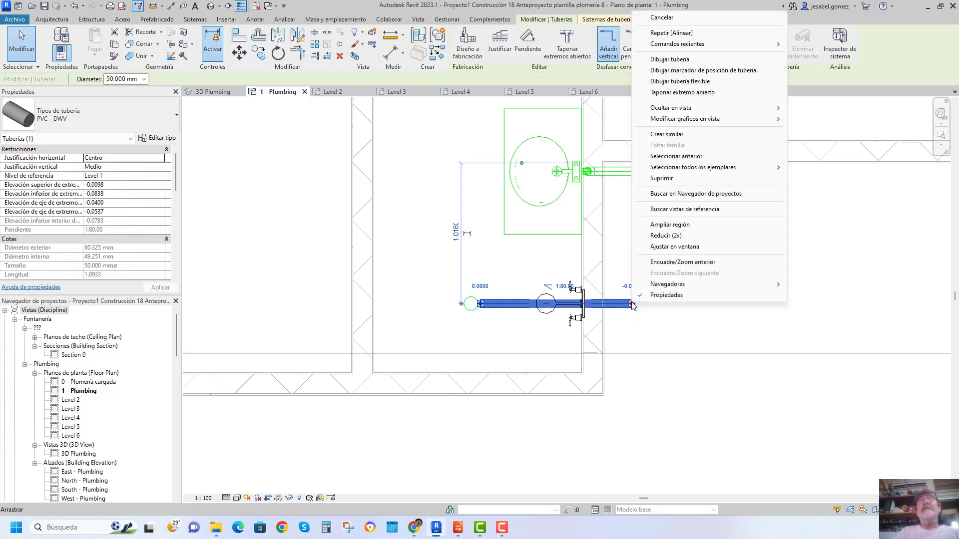
click(670, 59)
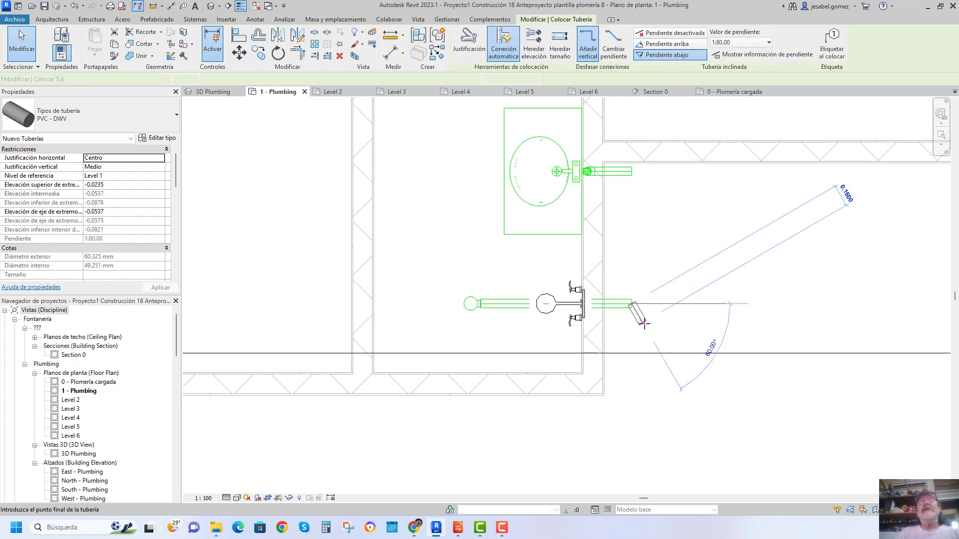
click(671, 341)
scroll(670, 345, down, 2)
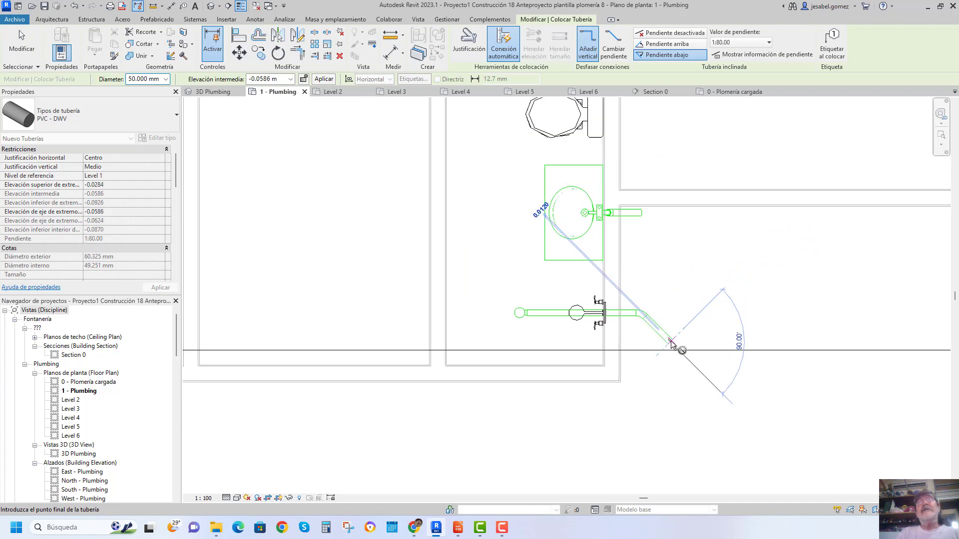
scroll(671, 349, down, 1)
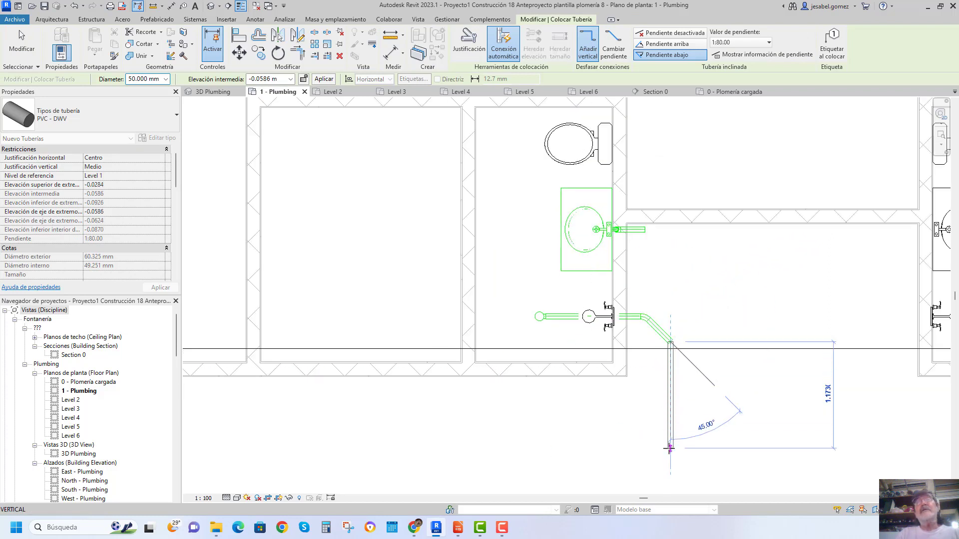
click(670, 448)
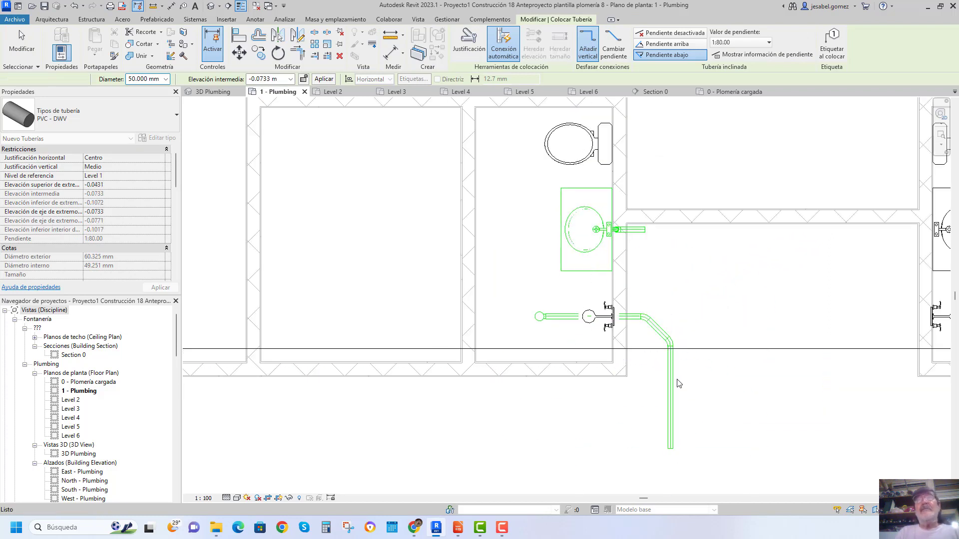
key(Escape)
key(Escape)
Zoom the plan and select the new diagonal pipe.
scroll(685, 325, up, 2)
scroll(681, 332, up, 1)
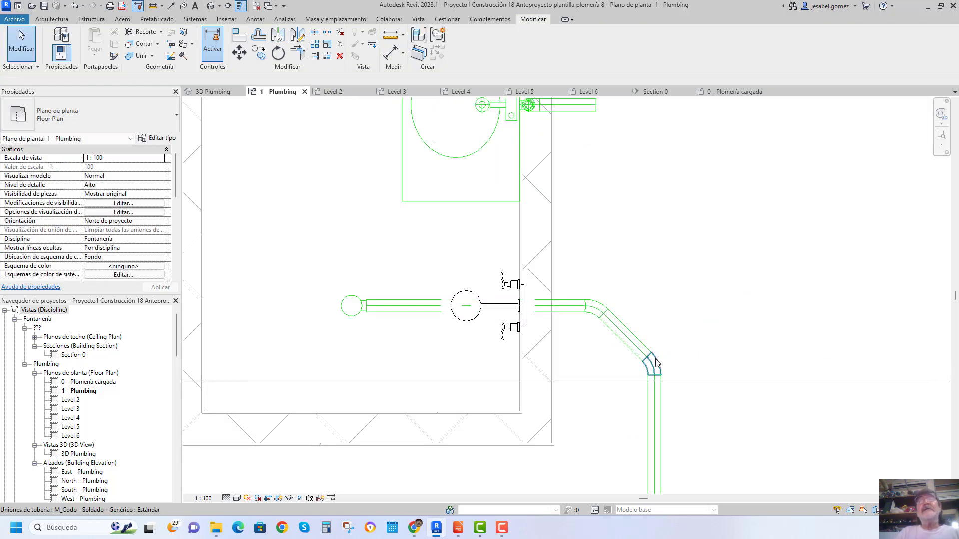
scroll(690, 213, down, 1)
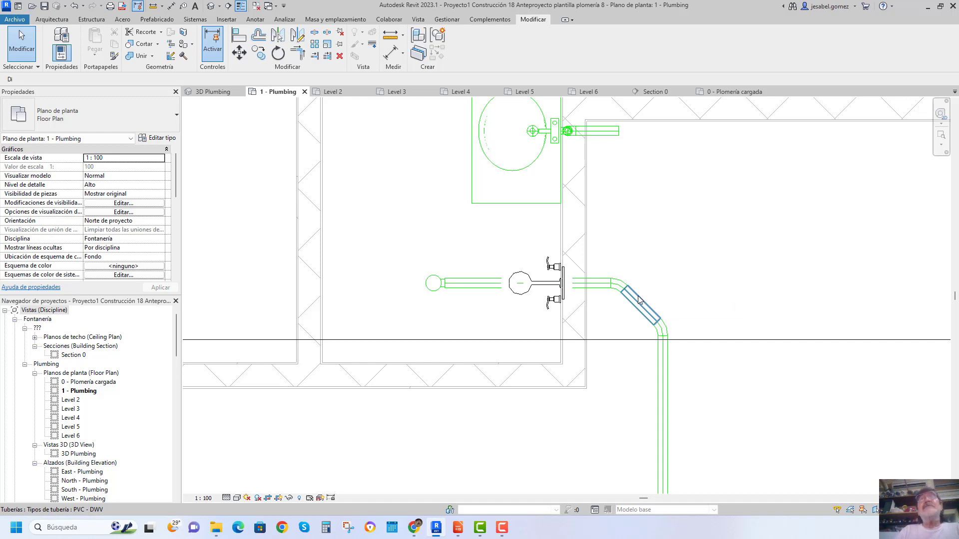
click(637, 296)
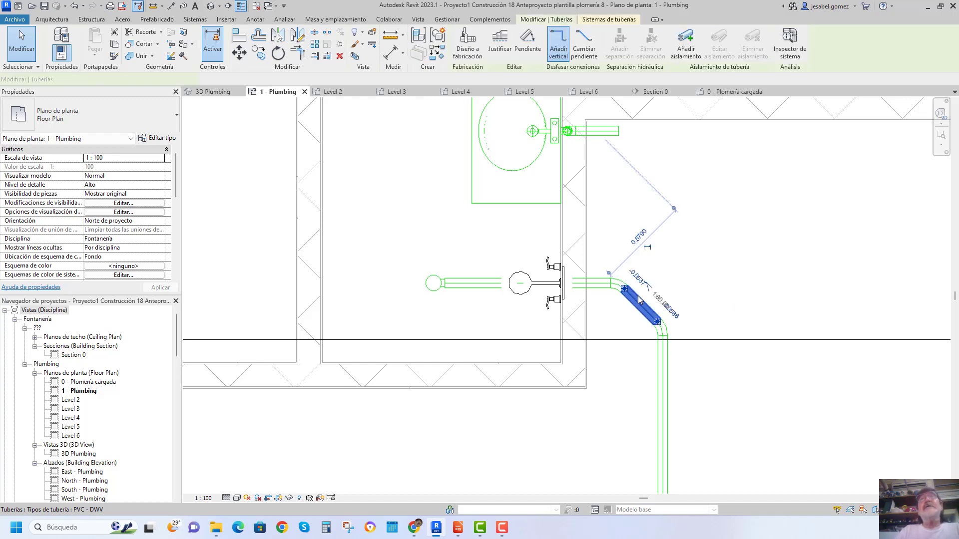
In the PVC - DWV routing preferences, choose the Serie 40 pipe segment and PVC Serie 40 DWV elbow.
click(162, 137)
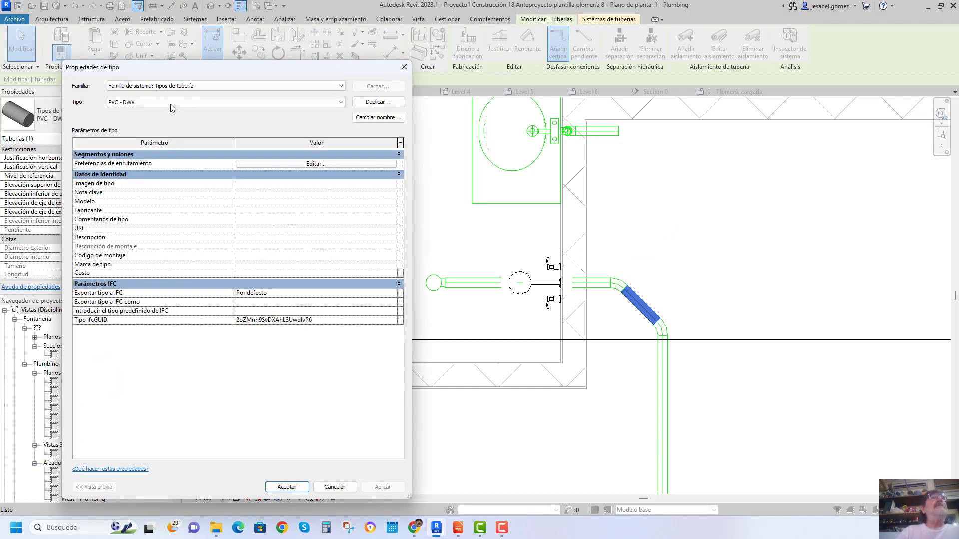
click(284, 164)
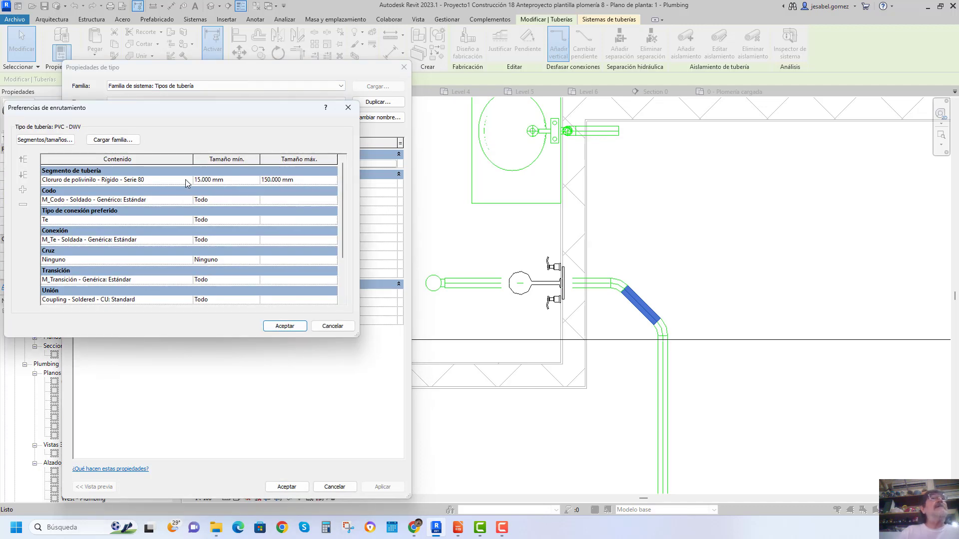
click(188, 181)
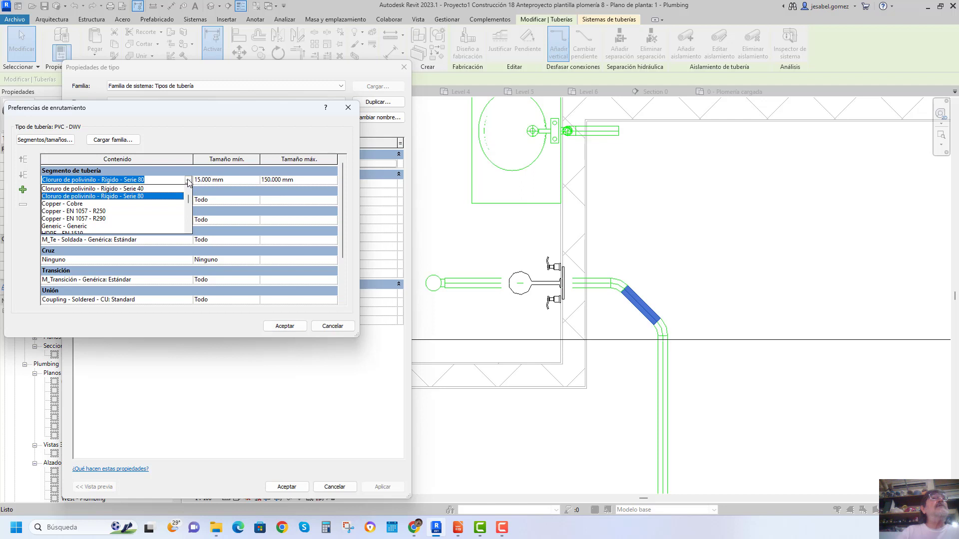
click(129, 189)
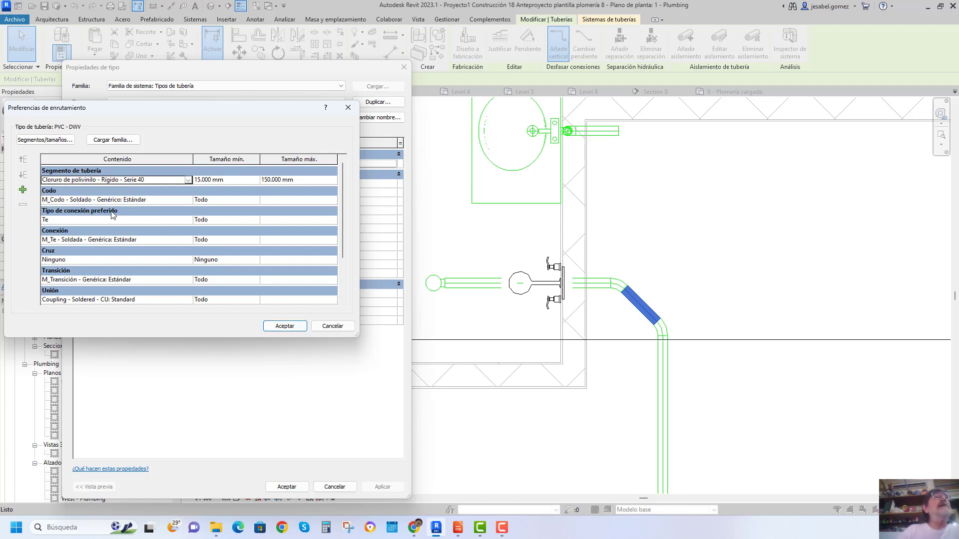
click(191, 201)
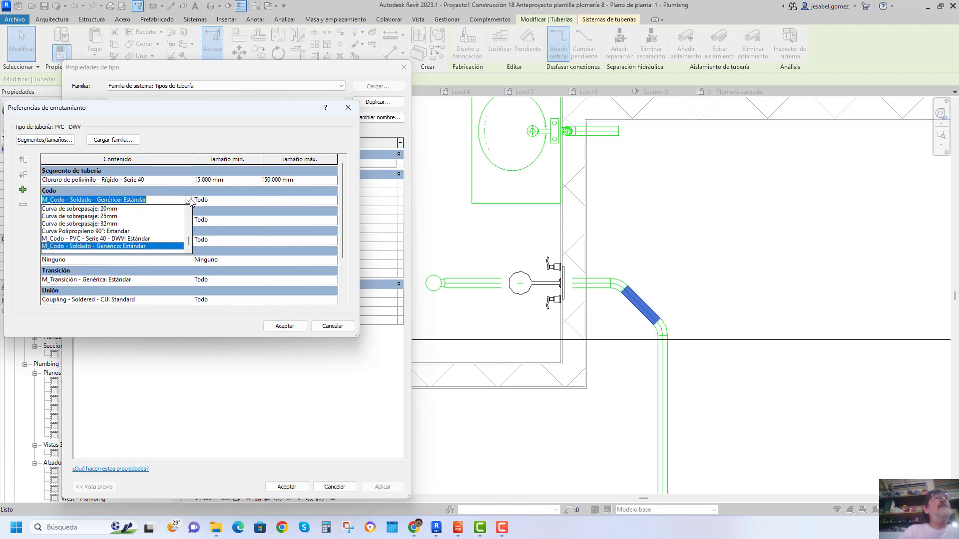
click(100, 239)
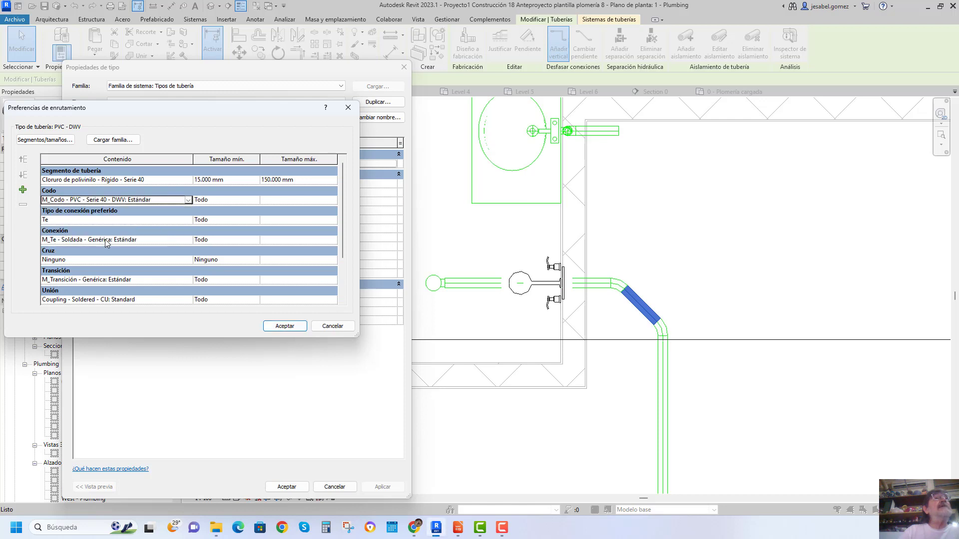
Keep Te as preferred junction and pick the PVC Serie 40 DWV sanitary tee and reducer.
click(188, 220)
click(188, 221)
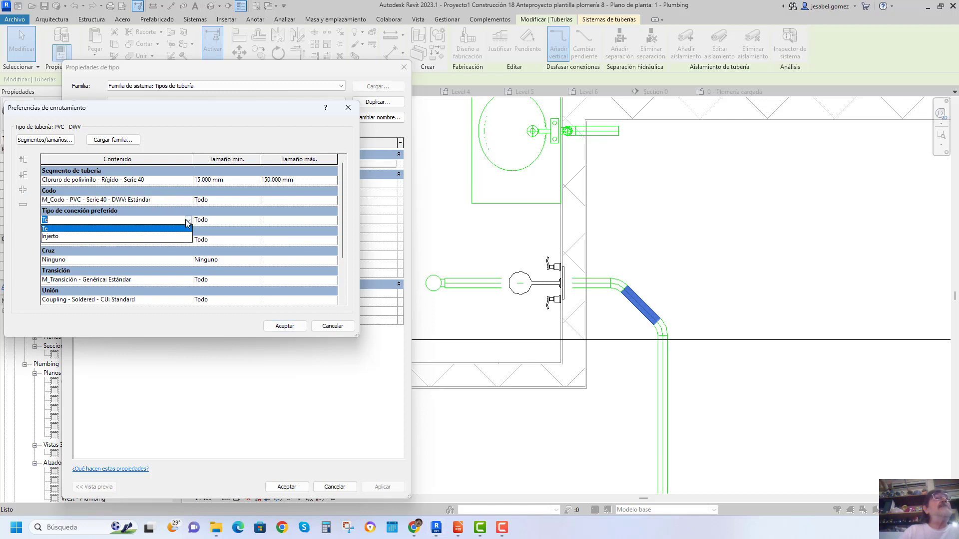
click(101, 229)
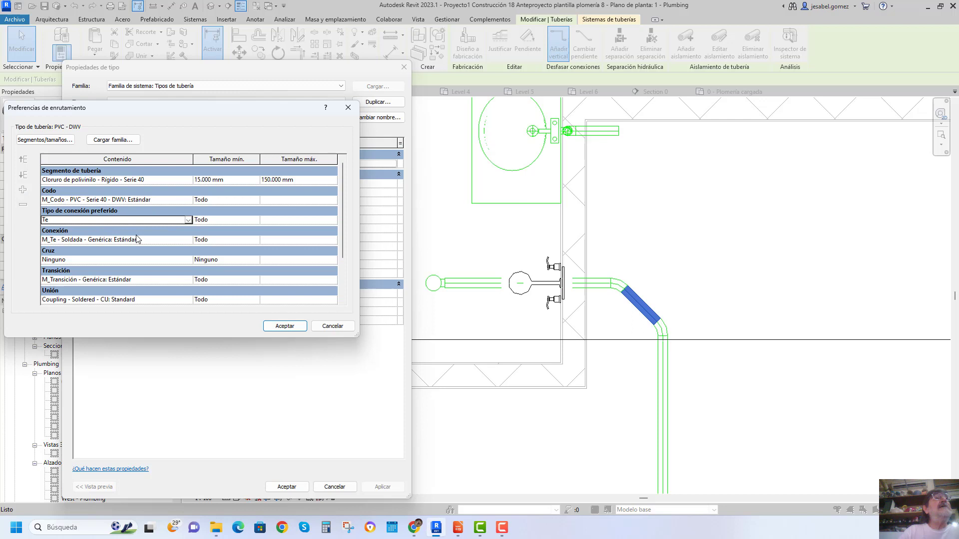
click(188, 242)
click(188, 241)
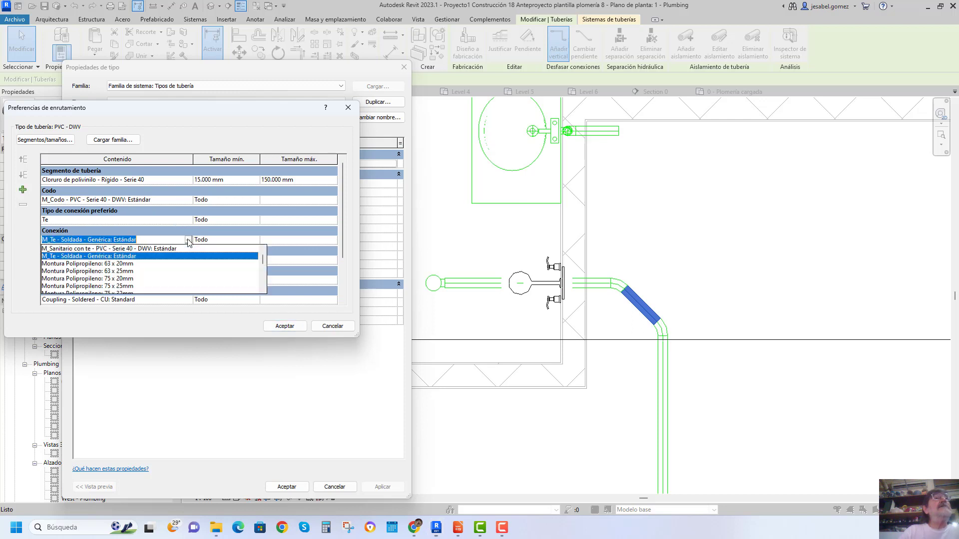
click(126, 248)
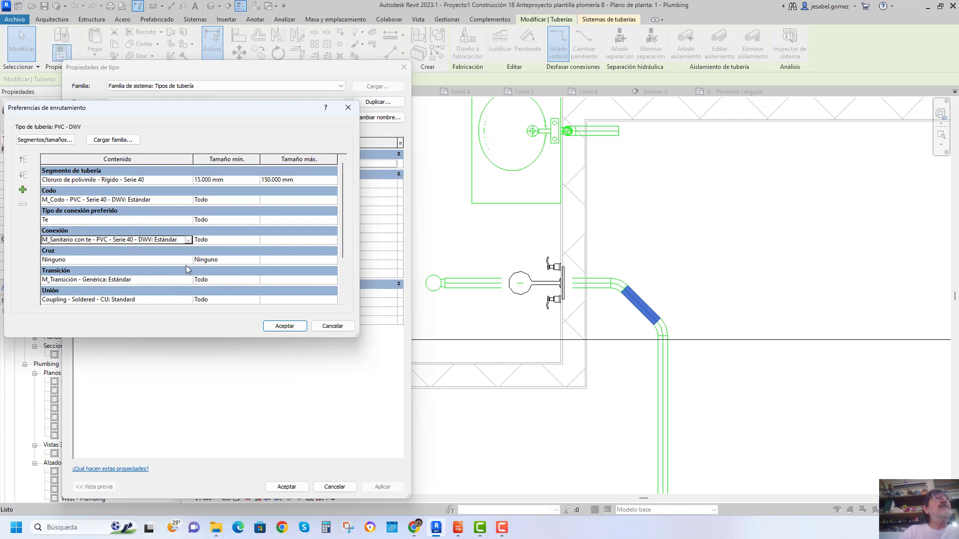
click(191, 283)
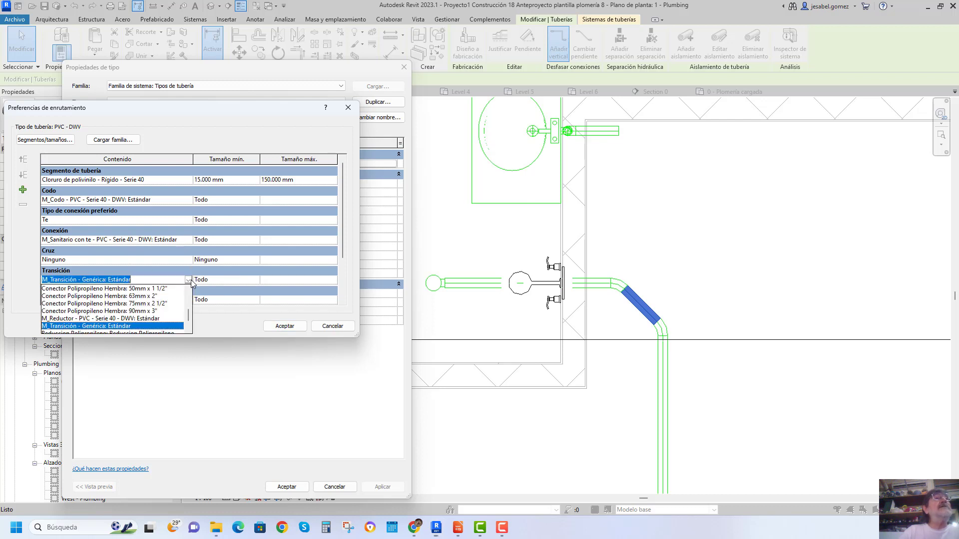
click(90, 319)
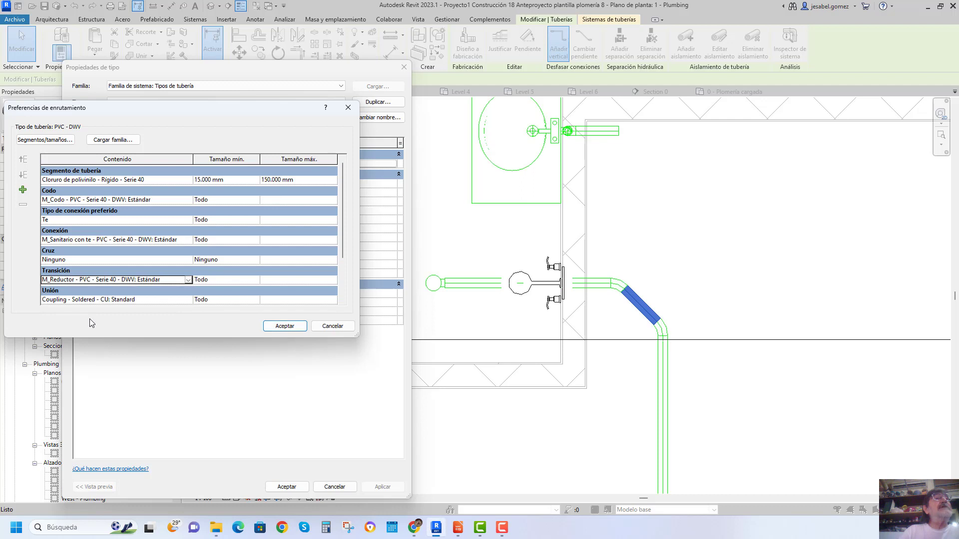
Set unions to M_Empalme - PVC - Serie 40 - DWV: Estándar, keep the welded generic cap, and confirm.
click(189, 301)
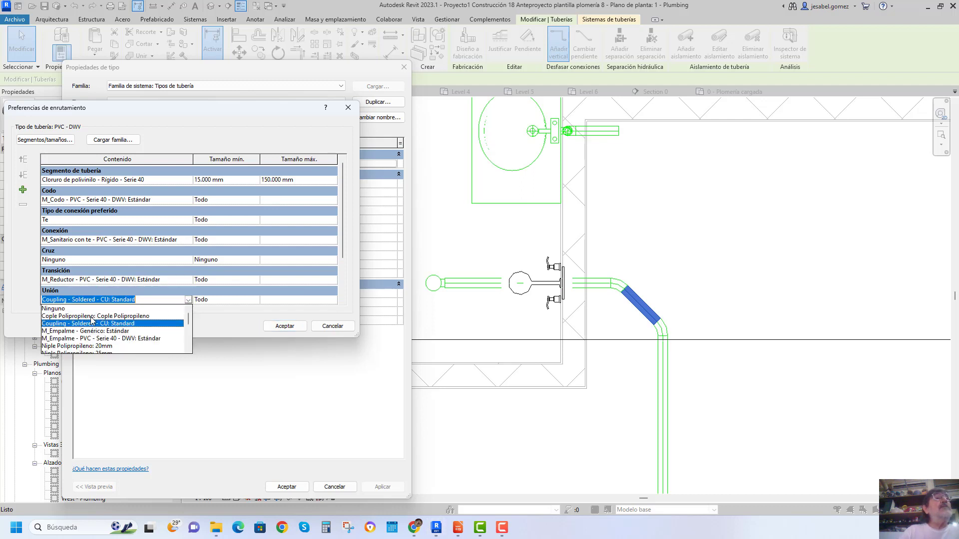
click(75, 338)
scroll(250, 288, down, 2)
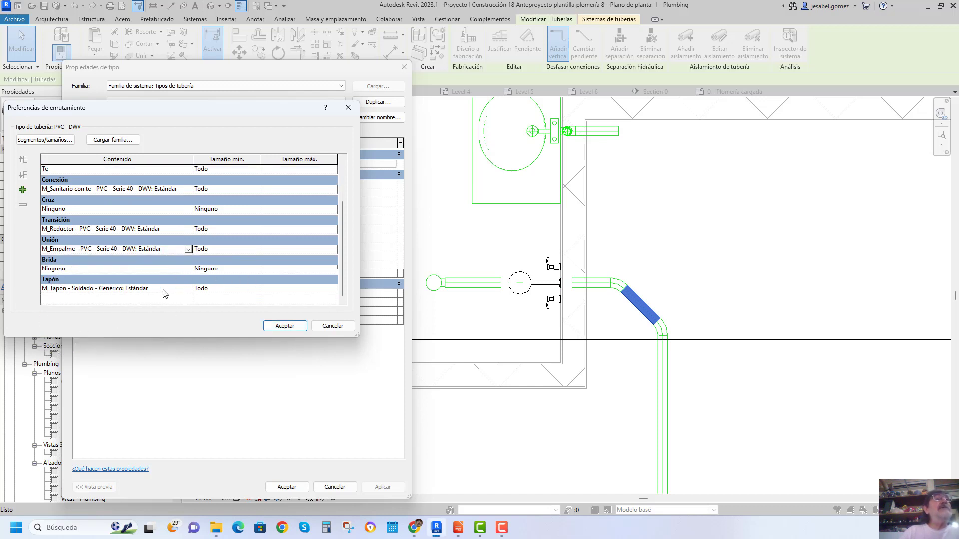
click(189, 292)
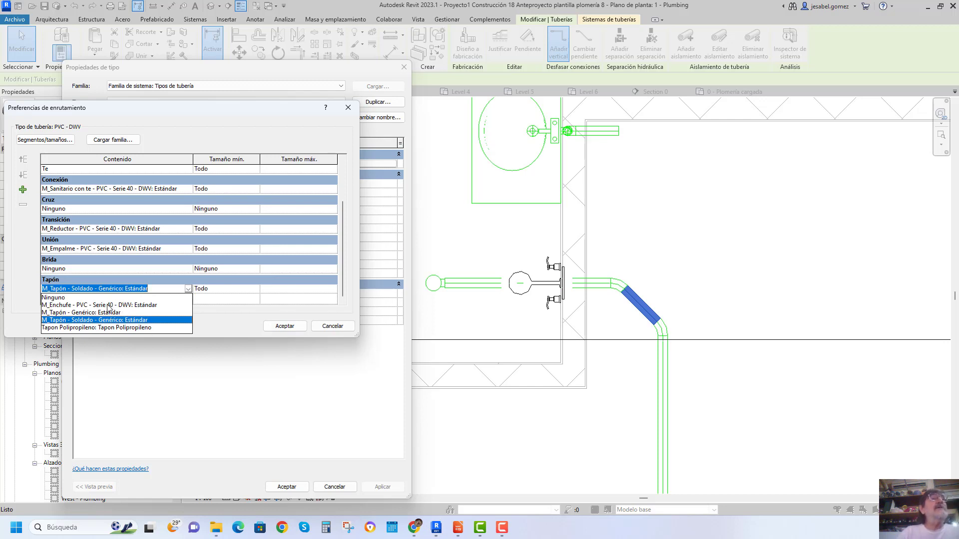
click(286, 329)
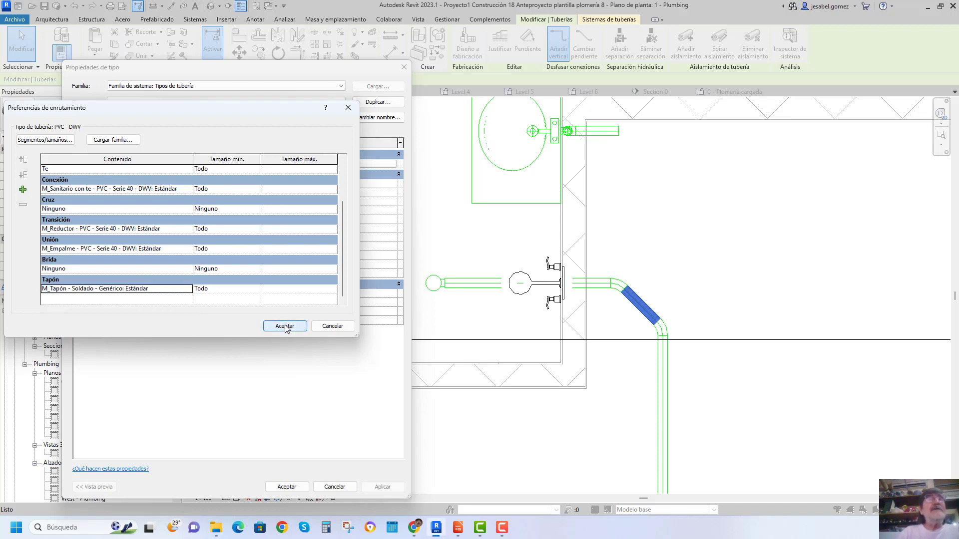
click(285, 327)
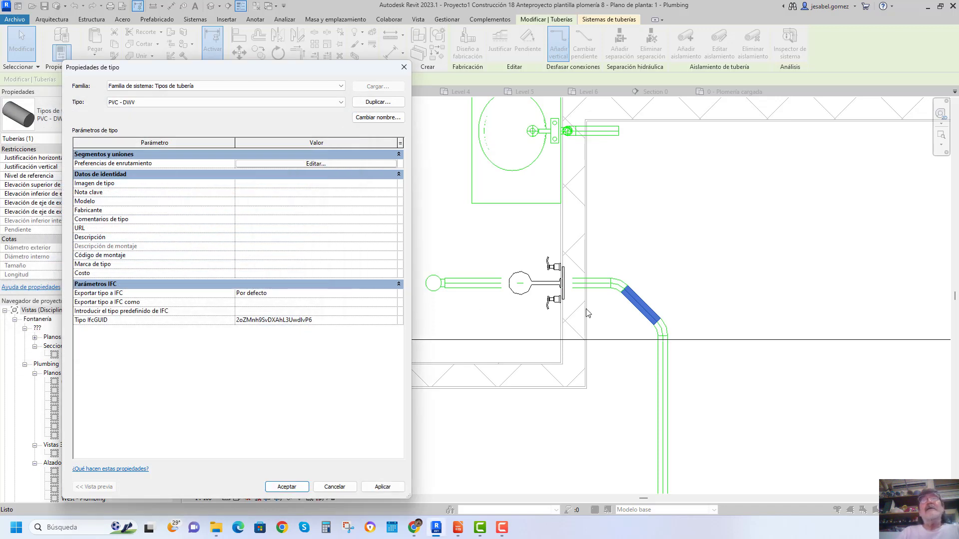
Switch both elbows on the diagonal drain pipe to M_Codo - PVC - Serie 40 - DWV: Estándar.
click(287, 487)
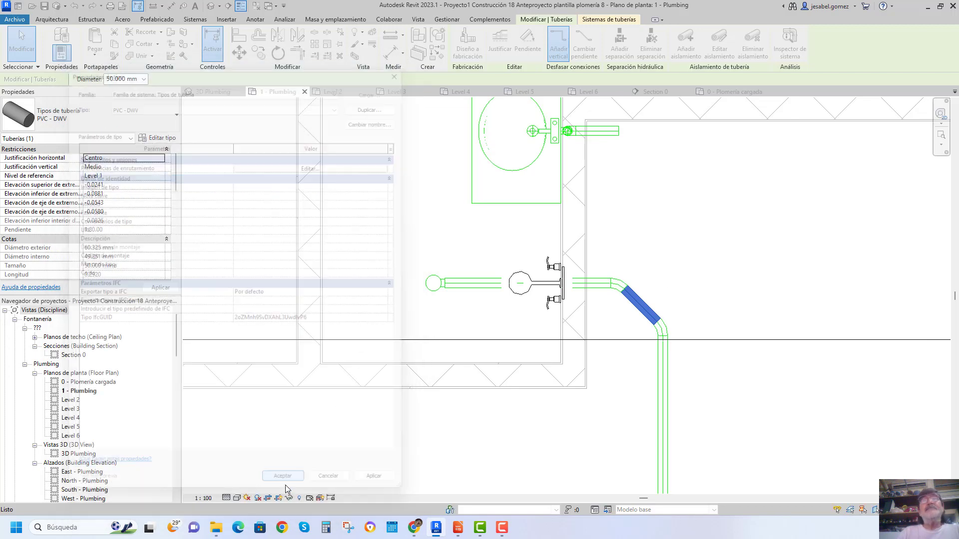
click(745, 225)
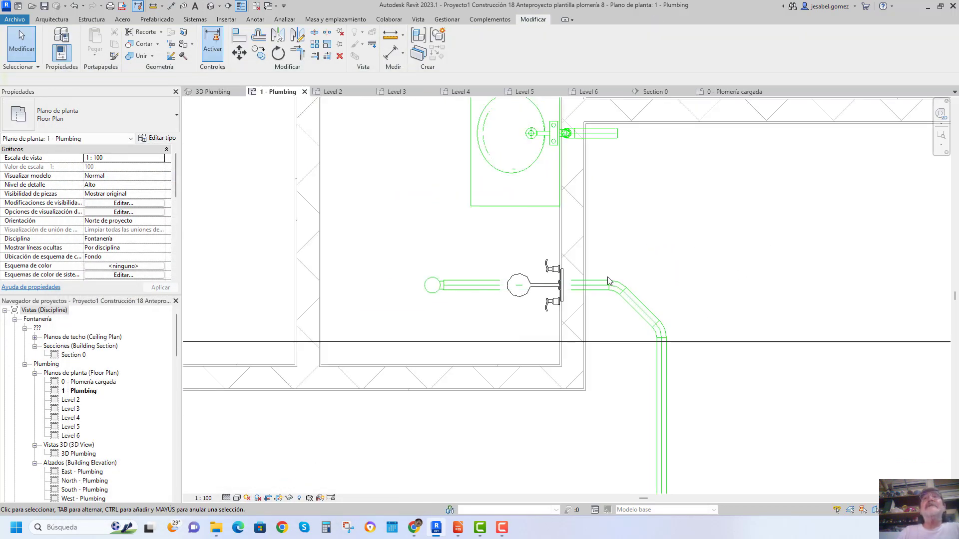
click(615, 287)
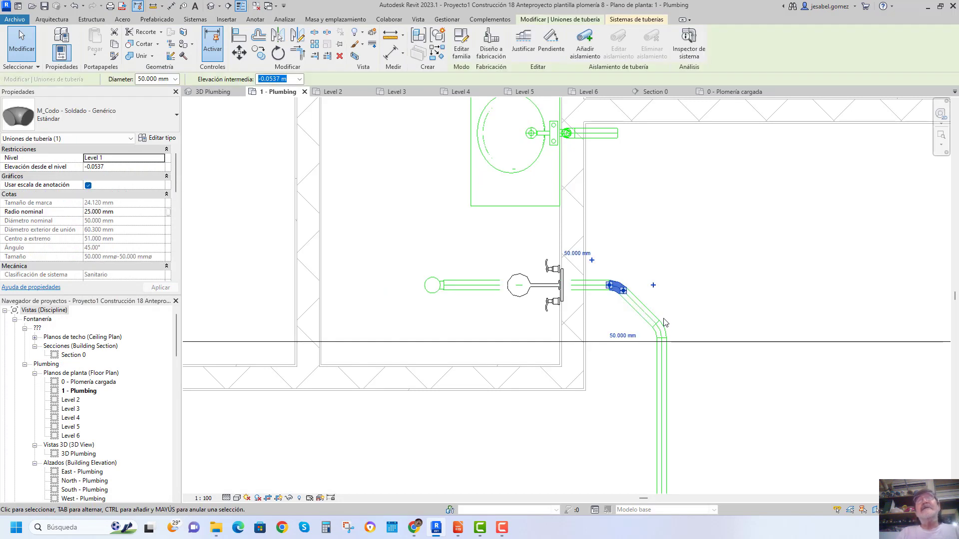
ctrl+click(660, 328)
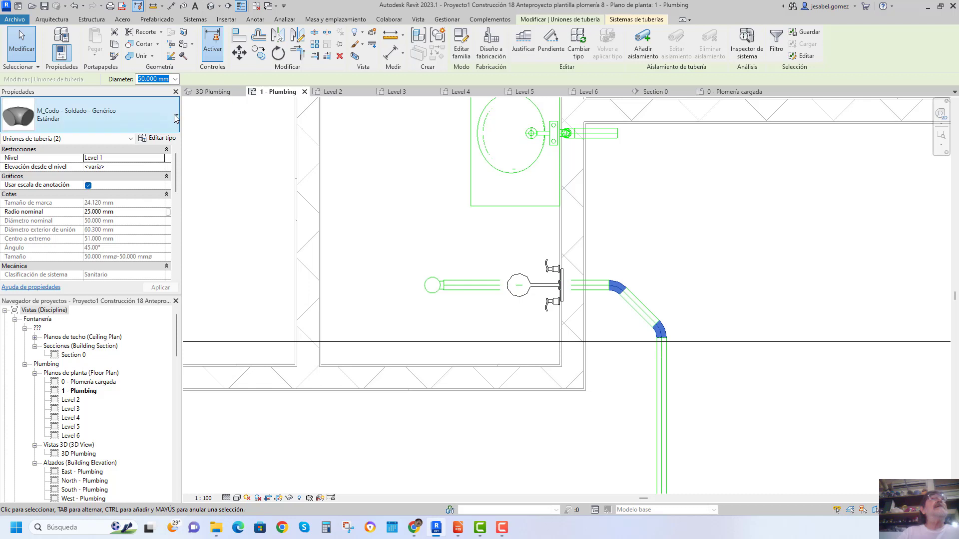
click(115, 118)
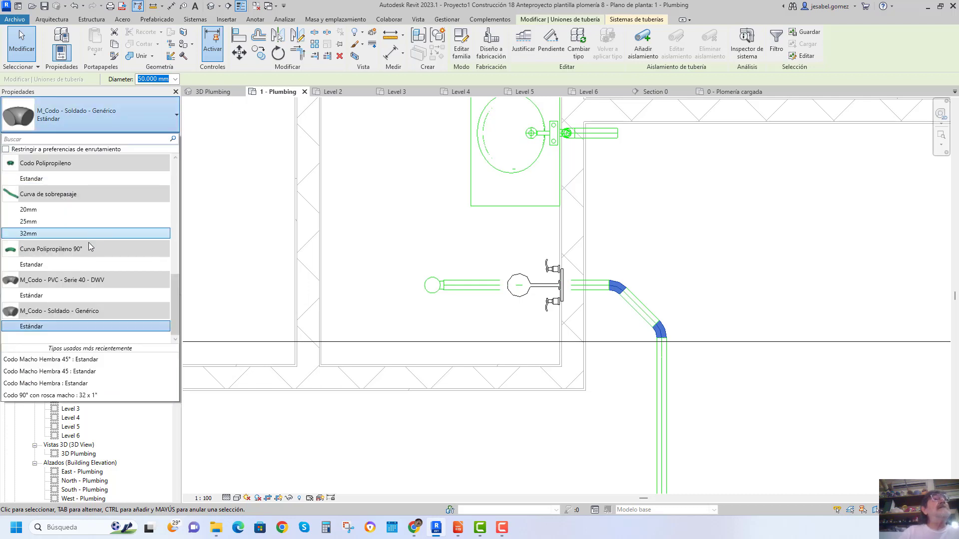
mouse_move(31, 265)
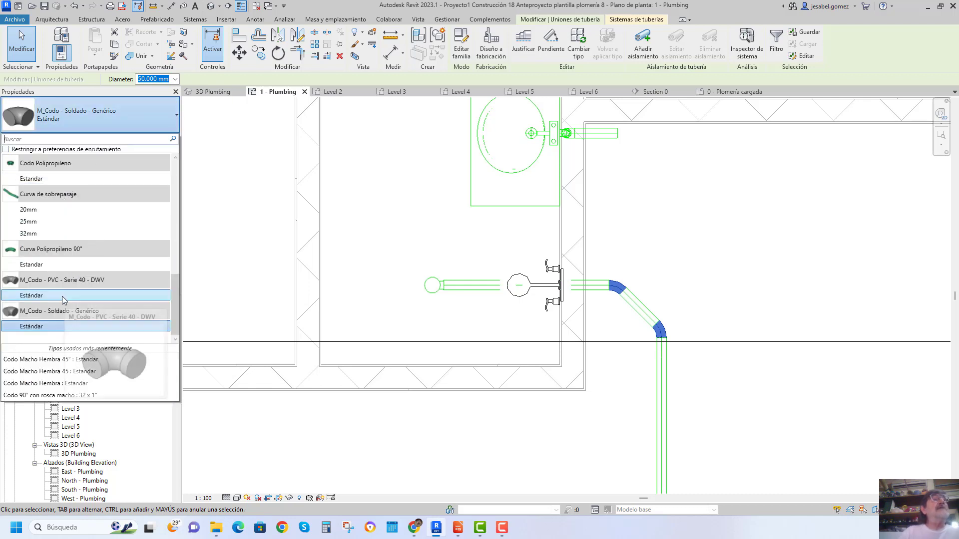
click(64, 296)
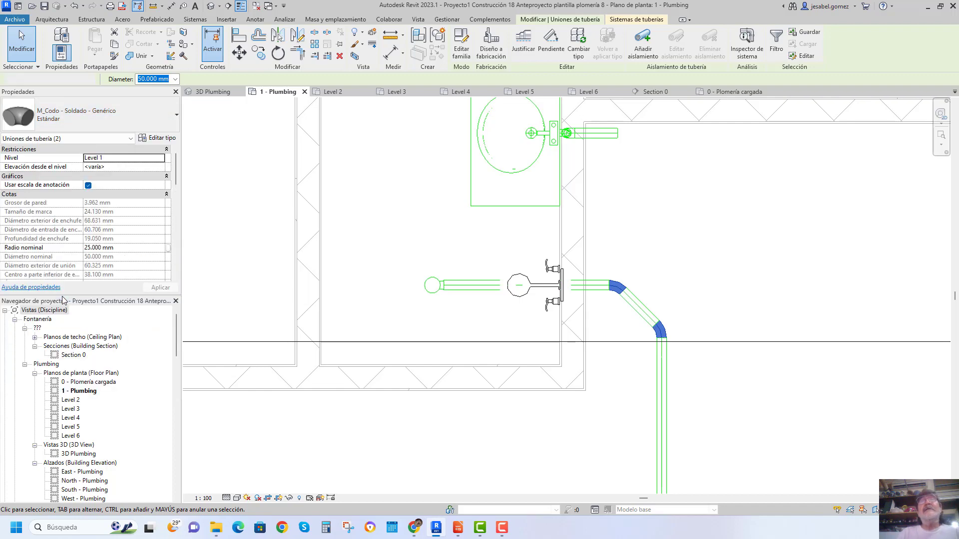
click(664, 232)
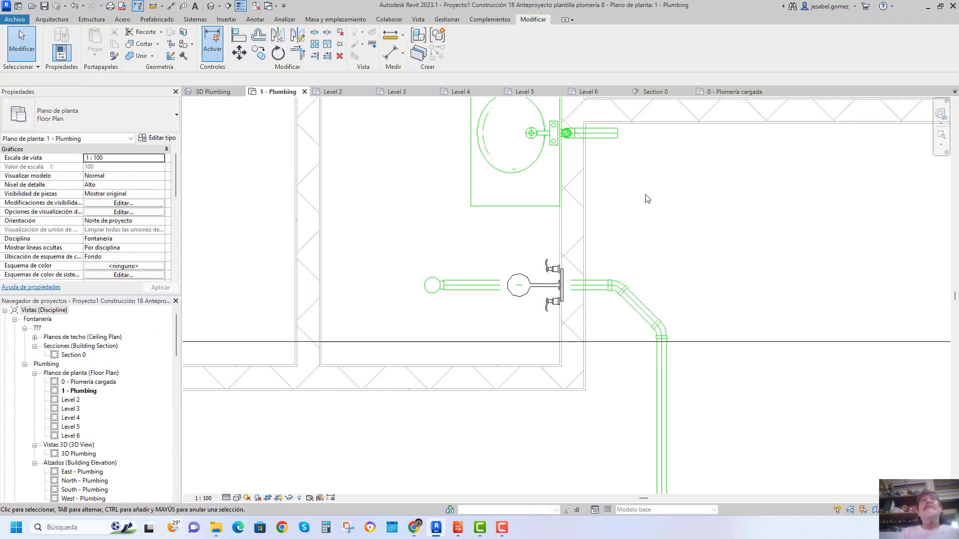
Shift the section line on the plan to a new cut position.
scroll(546, 191, down, 1)
scroll(545, 190, down, 1)
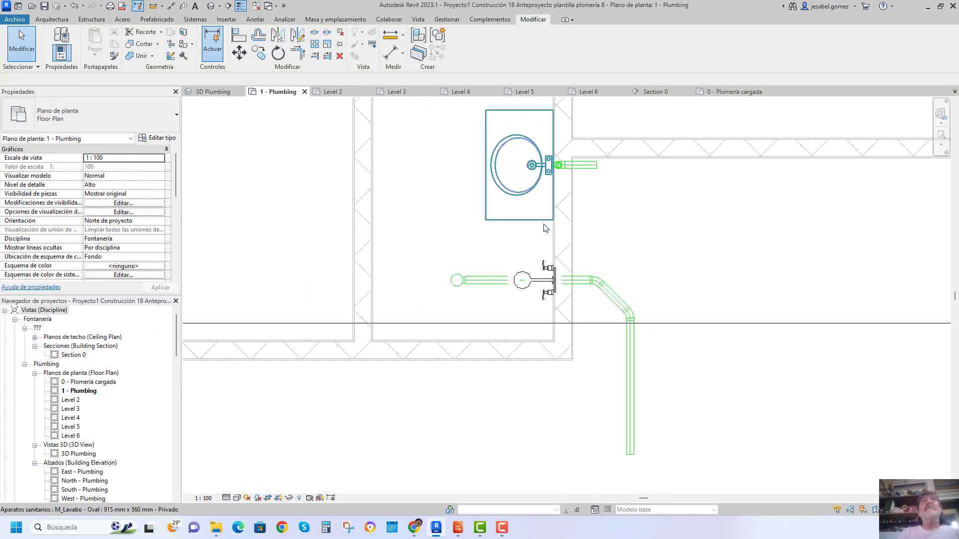
scroll(507, 235, down, 3)
scroll(507, 235, down, 2)
click(592, 263)
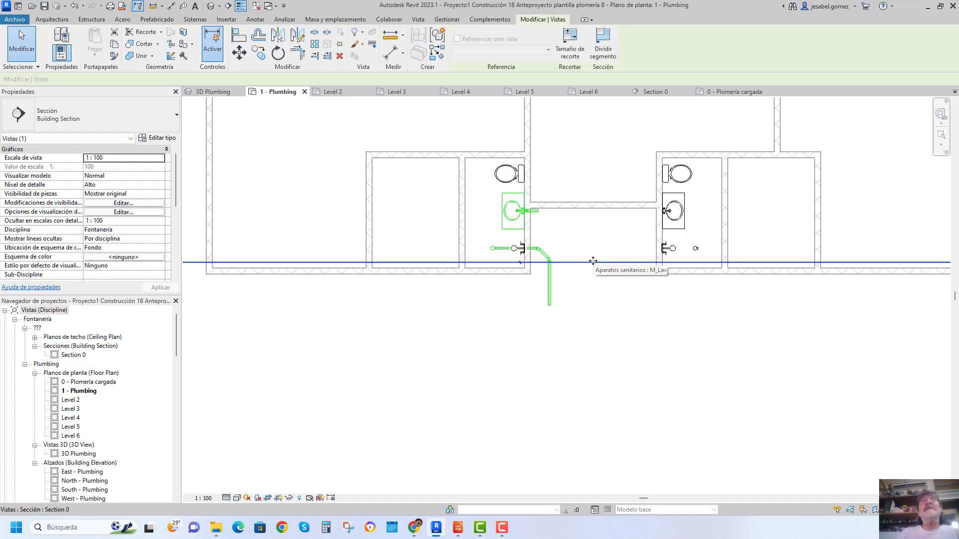
drag(591, 262, 590, 233)
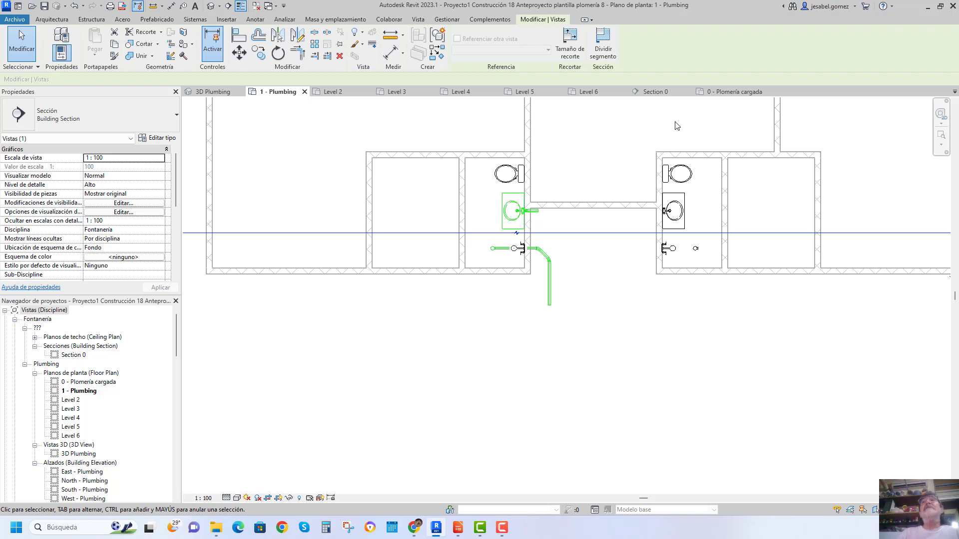
In Section 0, select the toilet drain's lower and two upper elbows to review them.
click(652, 93)
scroll(517, 269, down, 2)
scroll(690, 321, up, 3)
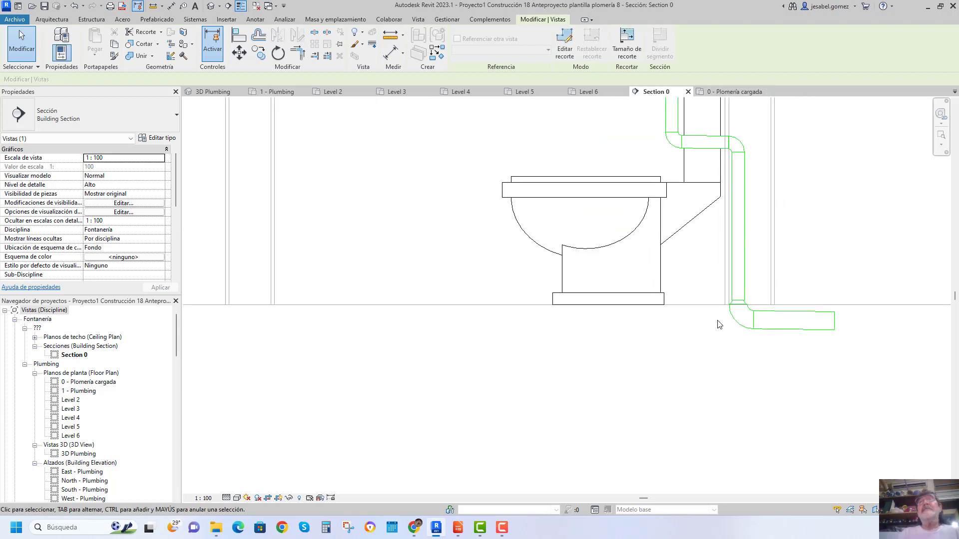
click(734, 320)
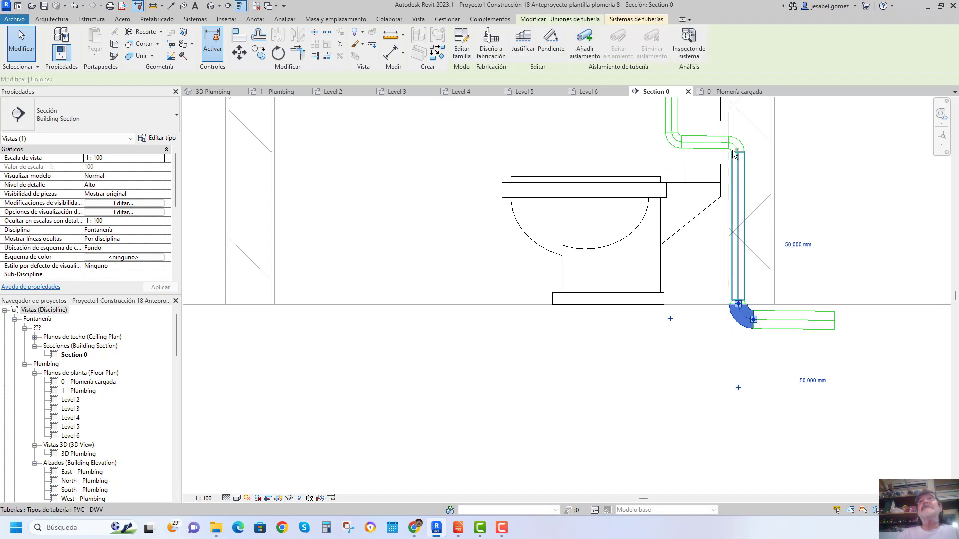
ctrl+click(694, 142)
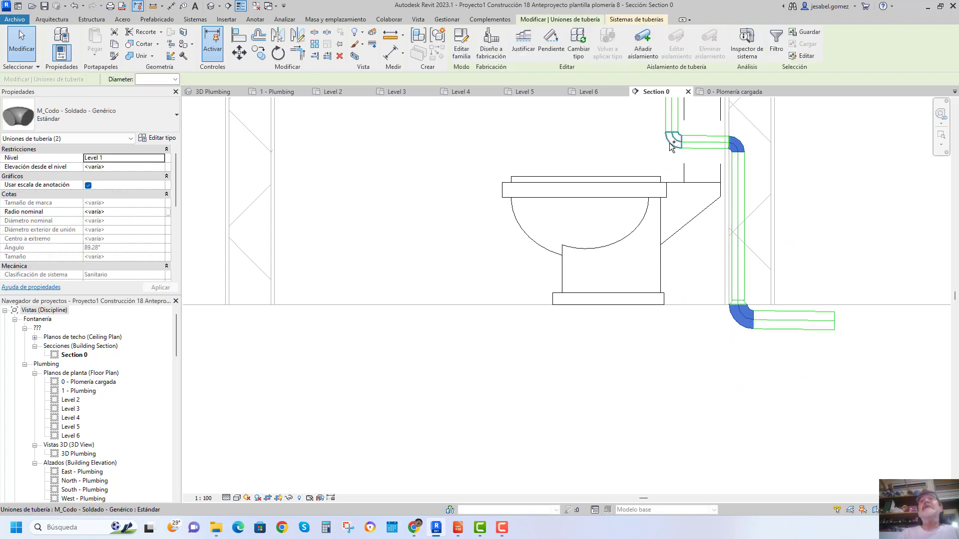
ctrl+click(671, 145)
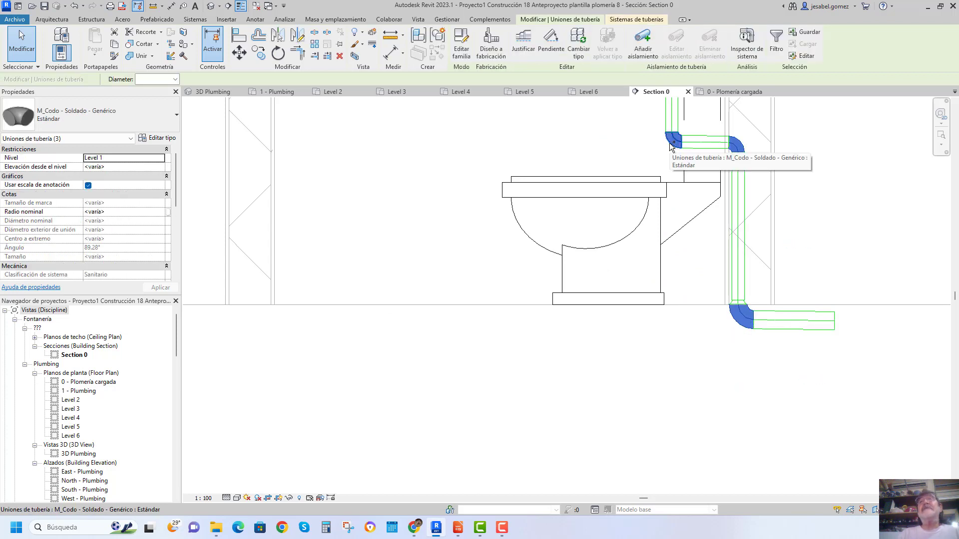
scroll(725, 288, up, 2)
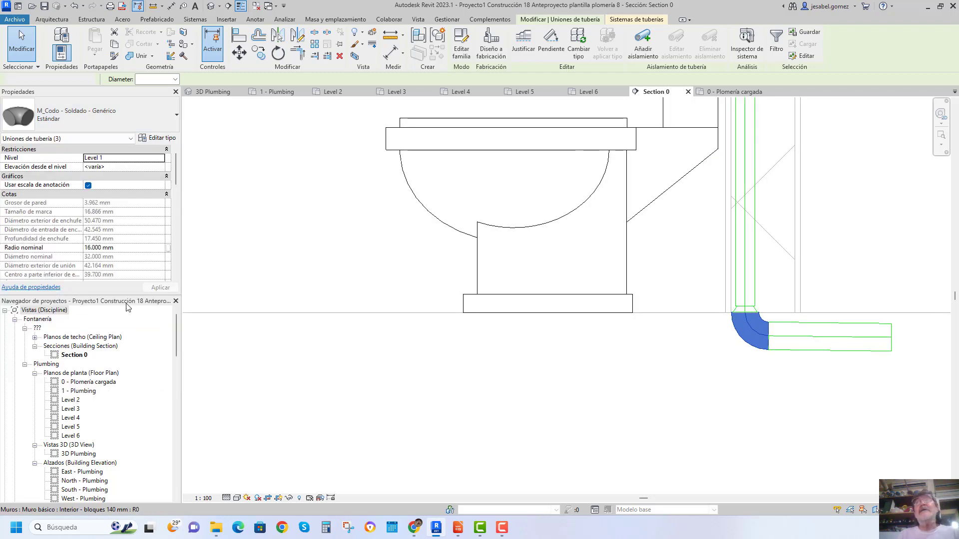
click(667, 405)
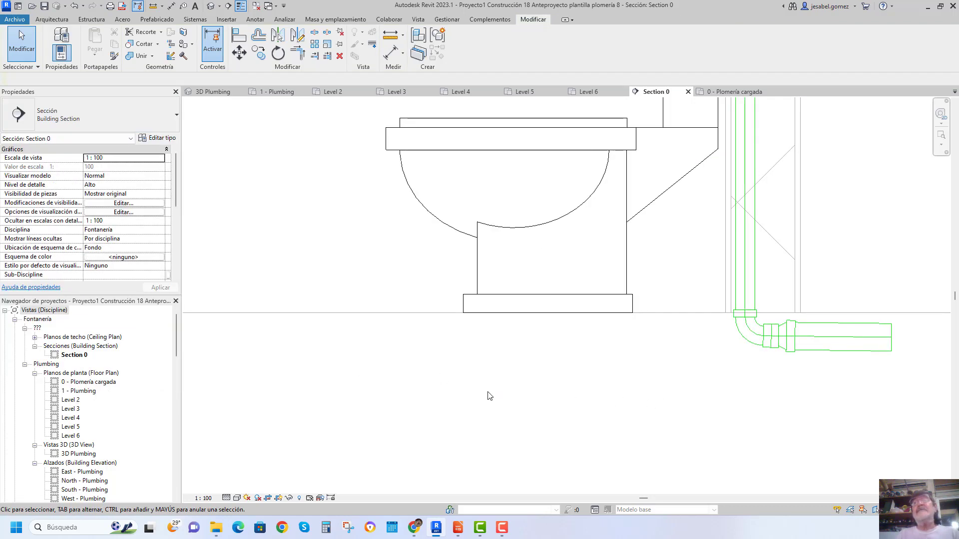
Check the horizontal drain pipe's size and resize the lower elbow to 50 mm.
scroll(665, 349, down, 1)
scroll(689, 291, up, 2)
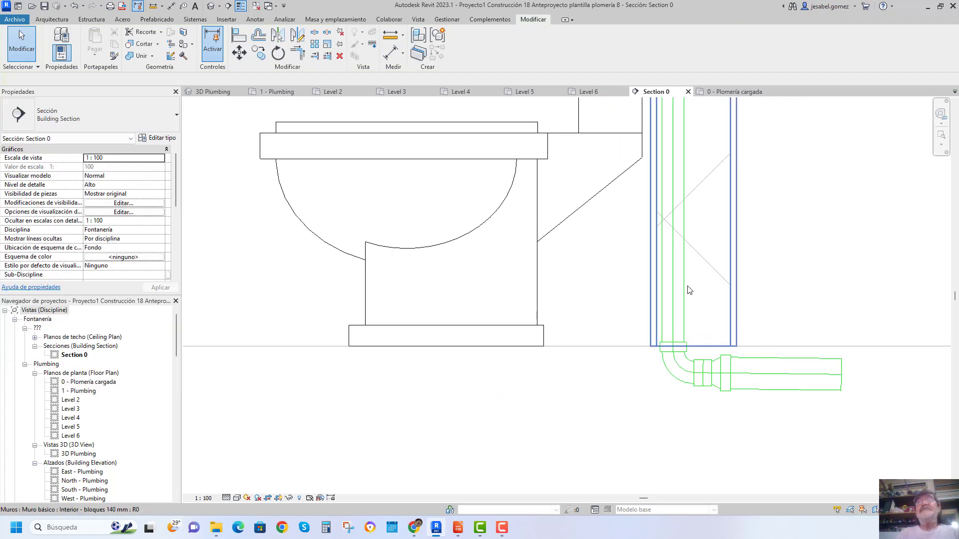
click(757, 365)
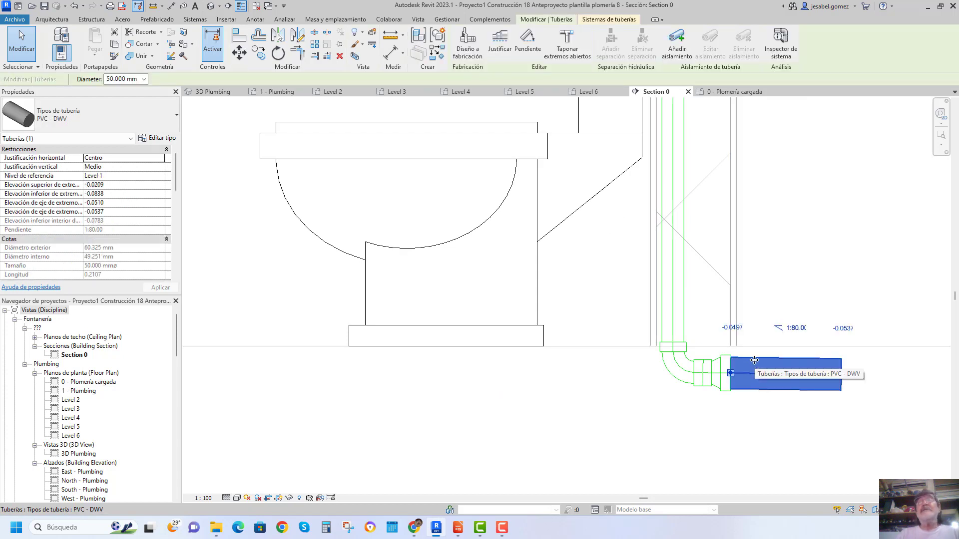
click(677, 363)
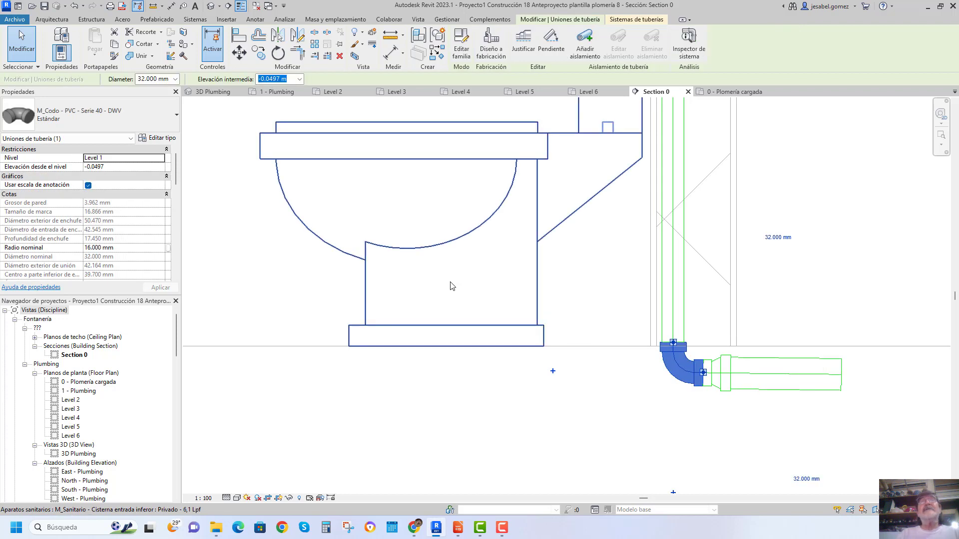
click(175, 79)
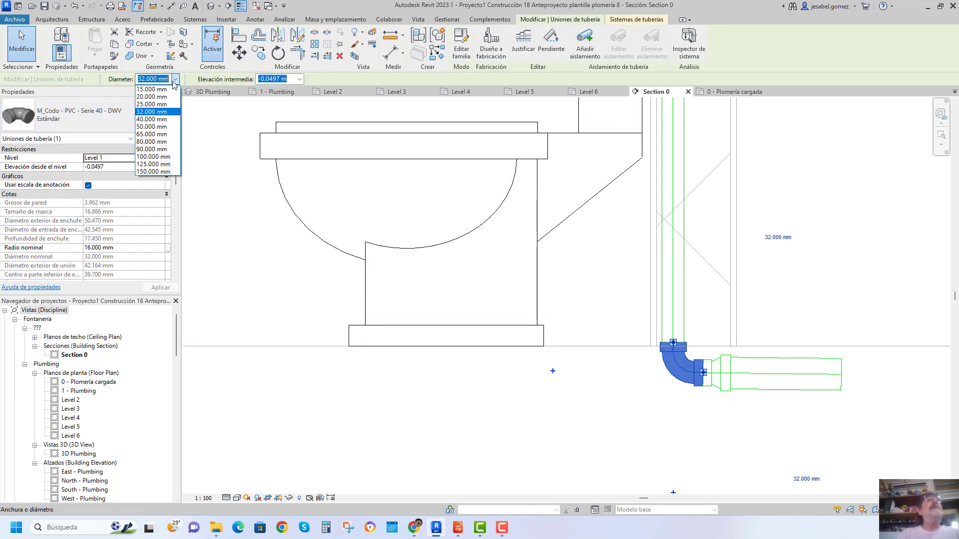
click(147, 126)
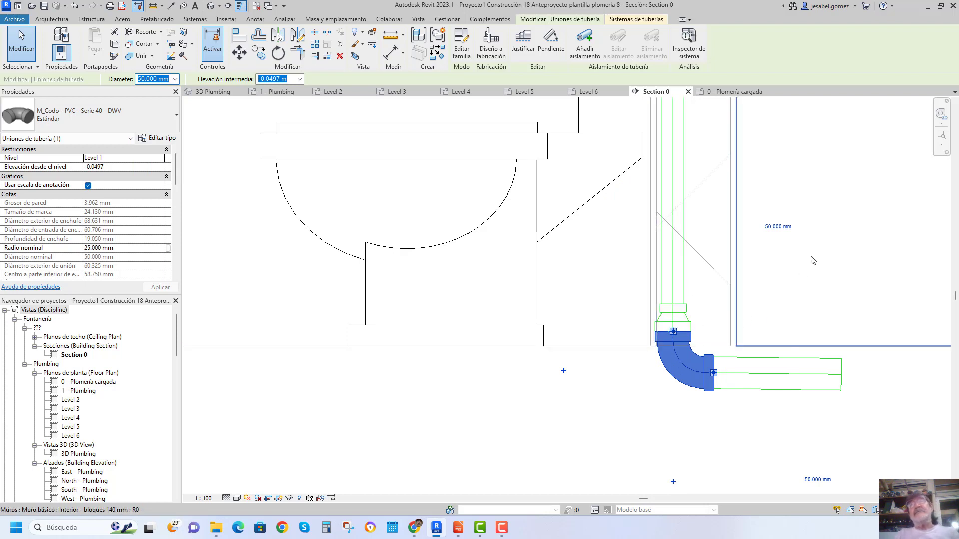
key(Escape)
scroll(579, 304, down, 1)
Return to the 1 - Plumbing plan, zoom in and select the drain pipe's lower elbow.
scroll(579, 304, down, 2)
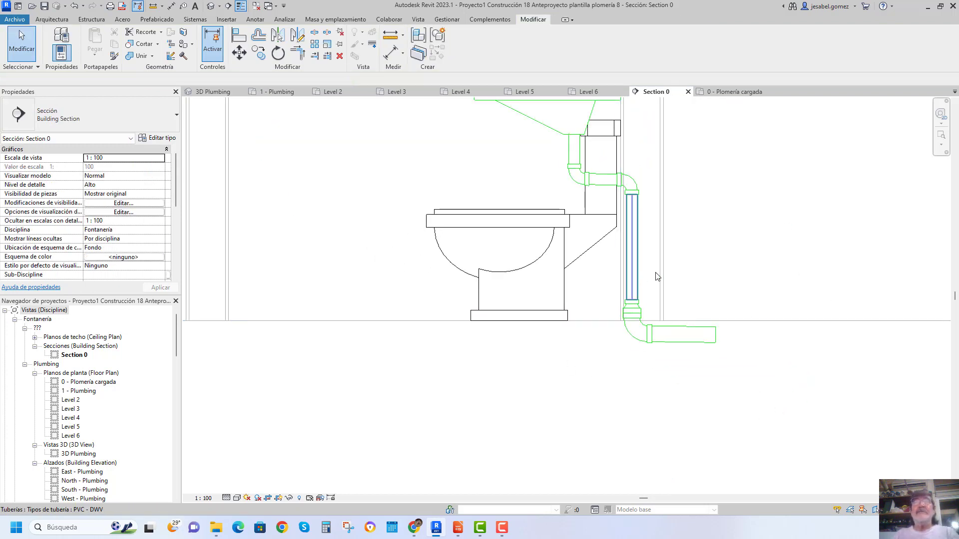
scroll(585, 310, down, 2)
scroll(602, 353, down, 2)
scroll(601, 352, down, 1)
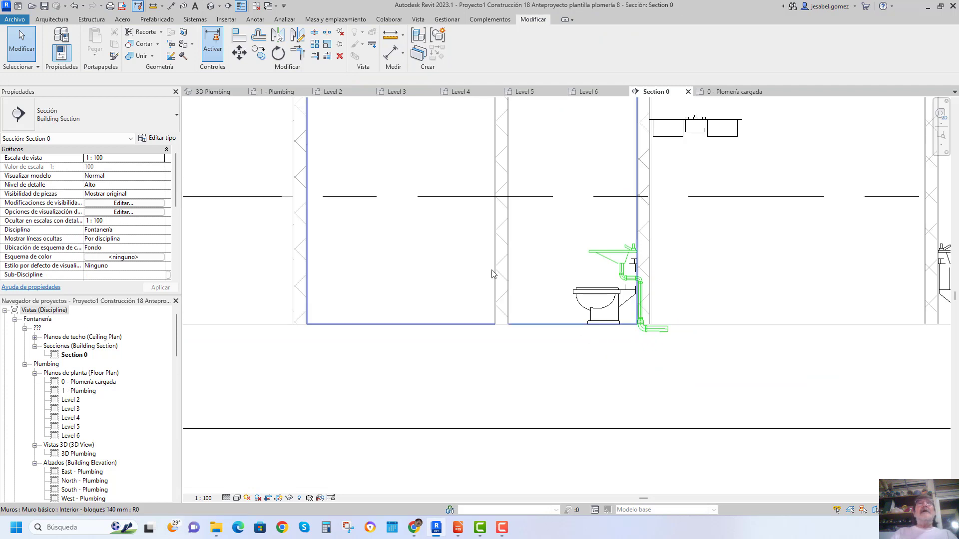
click(281, 93)
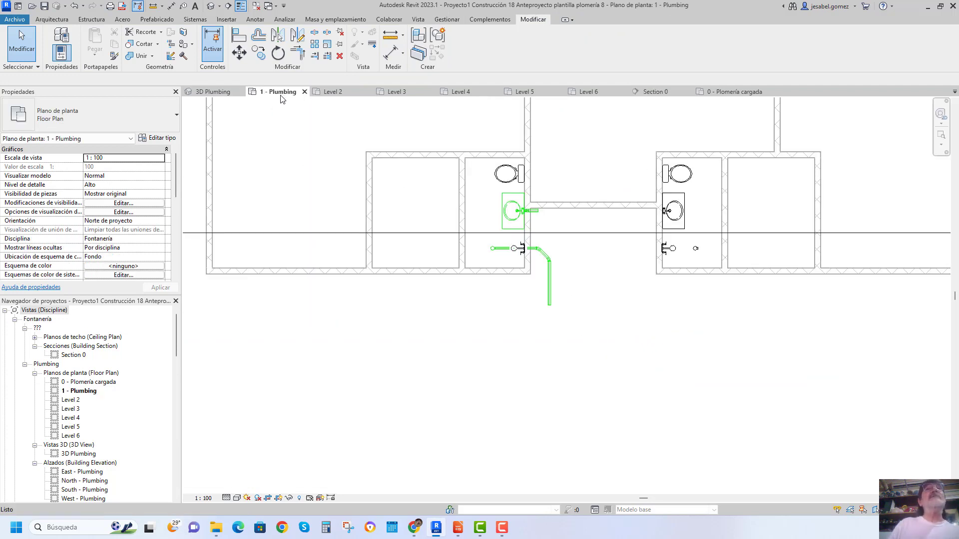
scroll(550, 250, up, 2)
scroll(532, 292, up, 2)
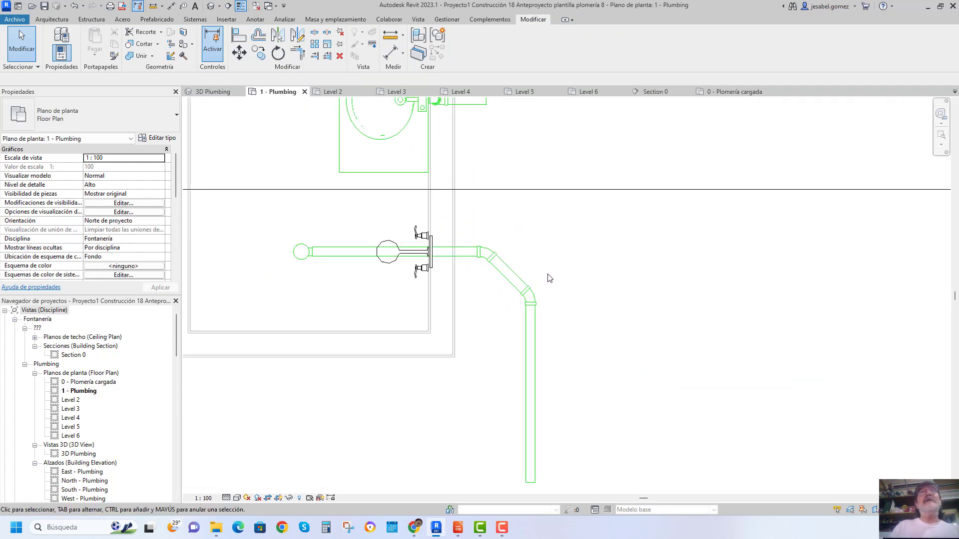
click(533, 299)
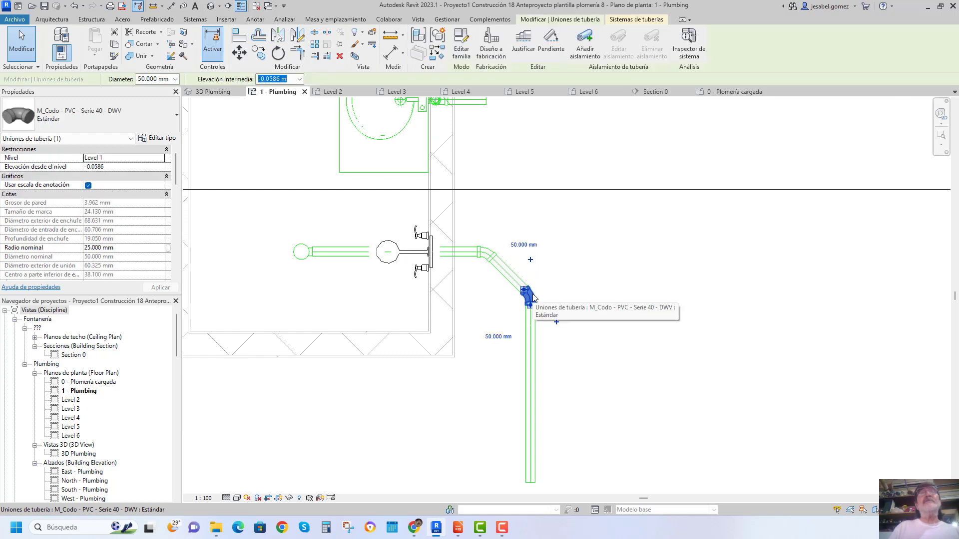
Convert the elbow atop the vertical drain into a PVC Serie 40 DWV sanitary tee.
click(530, 261)
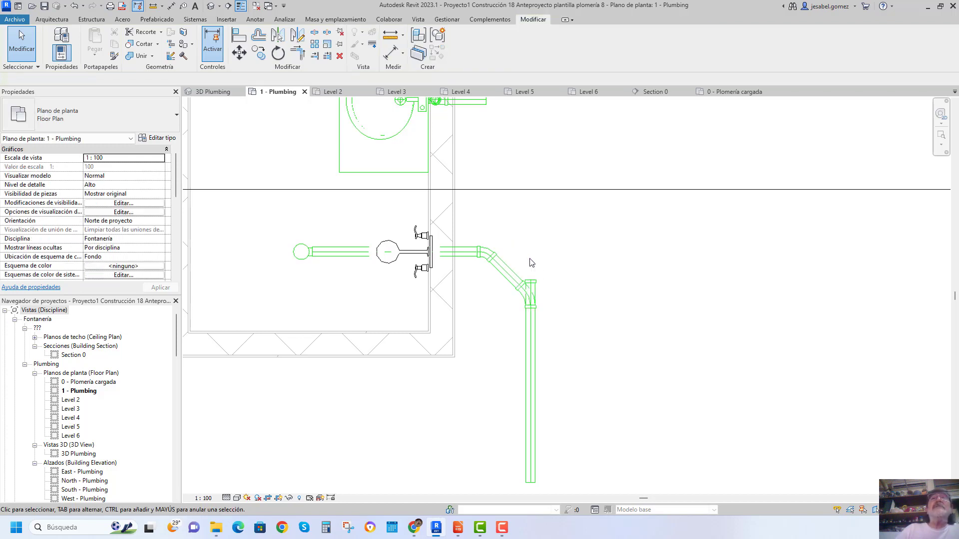
scroll(572, 321, down, 2)
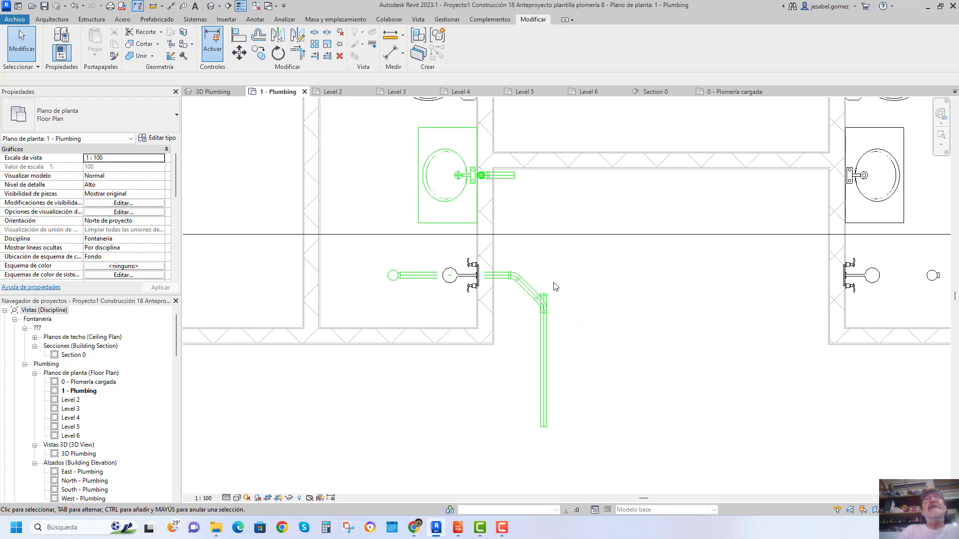
scroll(555, 287, up, 2)
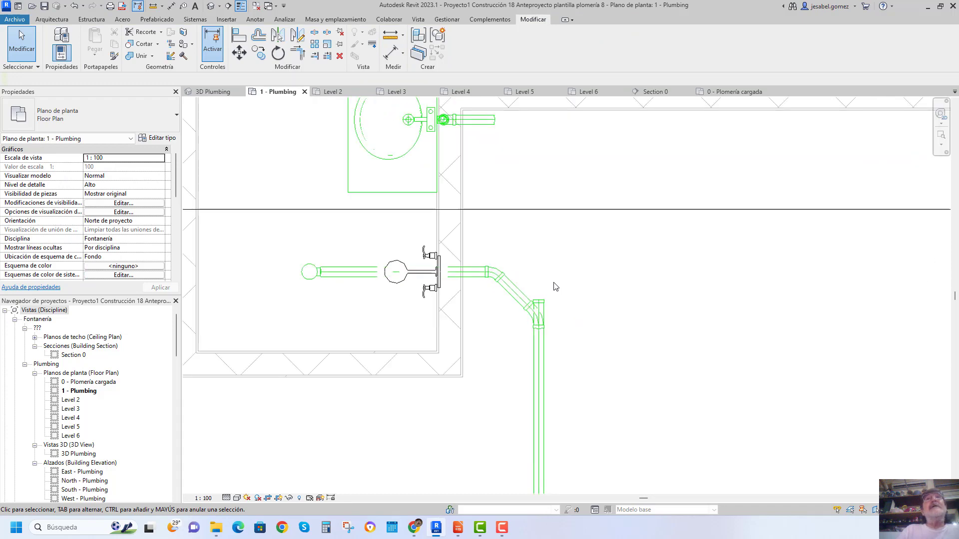
click(541, 306)
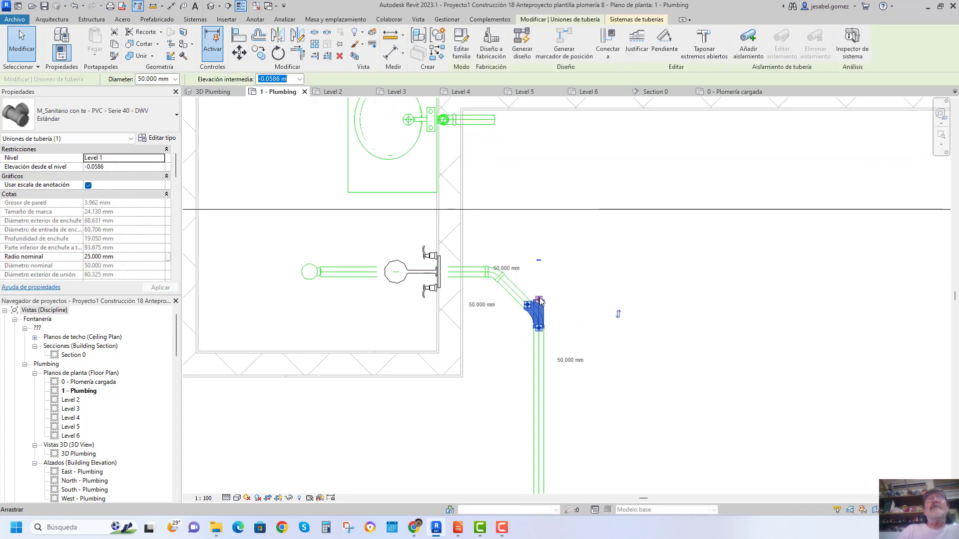
right_click(540, 300)
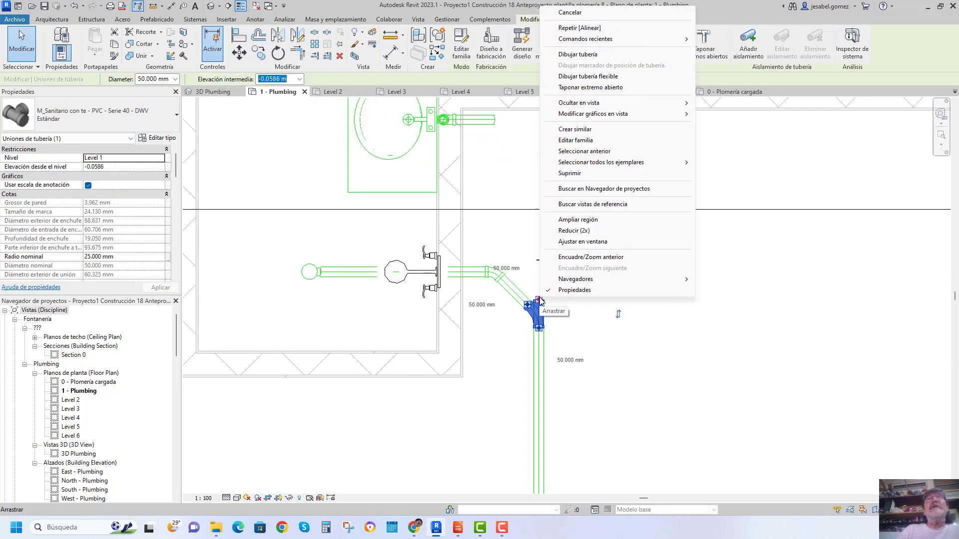
Extend the drain riser upward from the tee with an upward-sloped pipe.
click(579, 54)
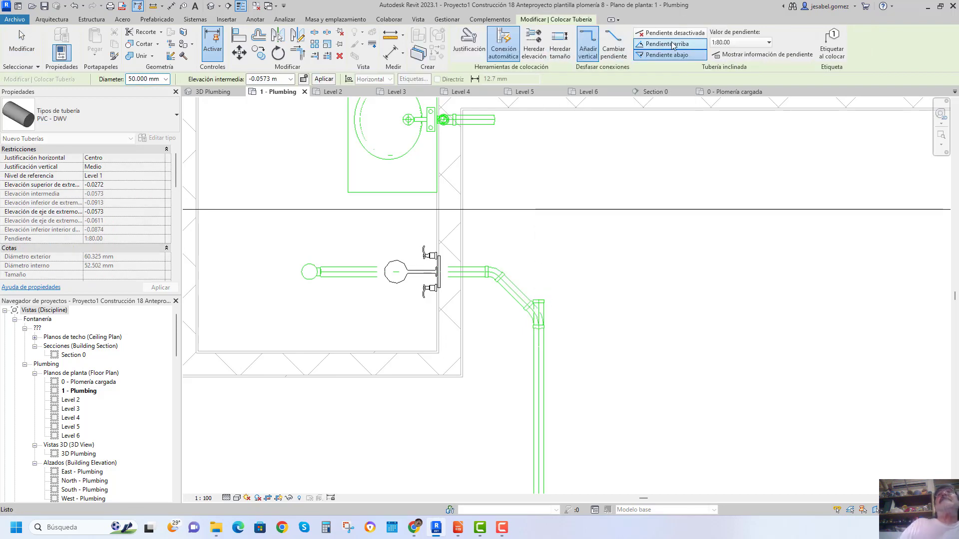
click(673, 45)
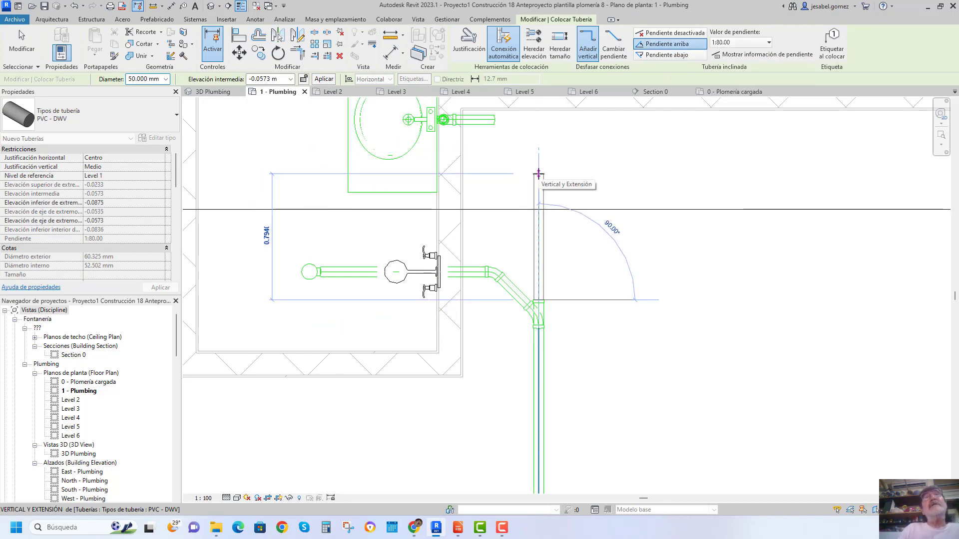
click(538, 180)
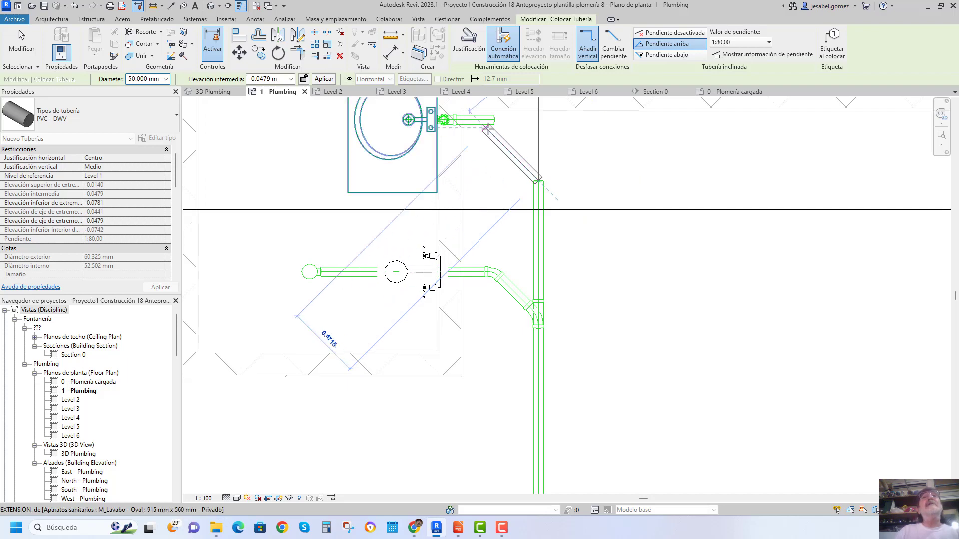
key(Escape)
key(Escape)
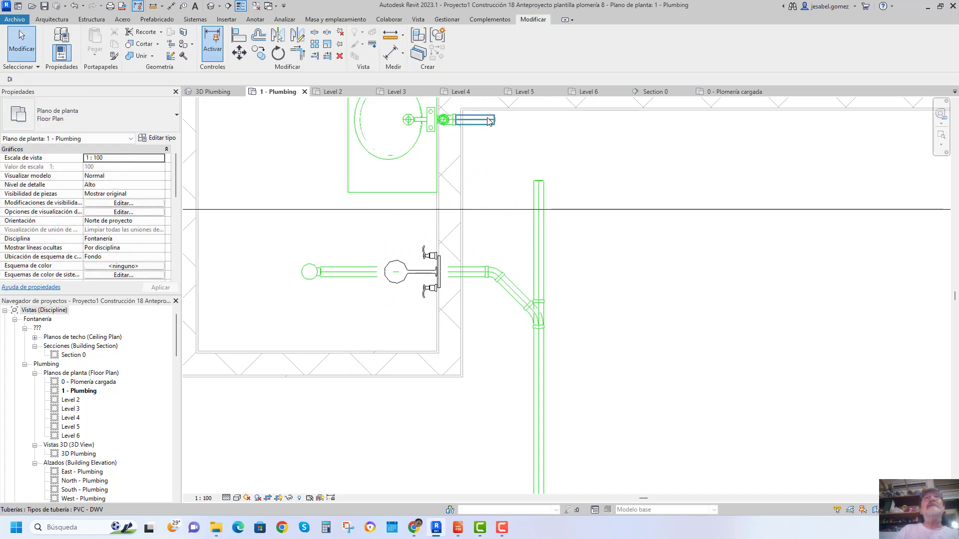
Run a 45° pipe from the washbasin's short drain pipe, ending in a downward elbow.
click(489, 121)
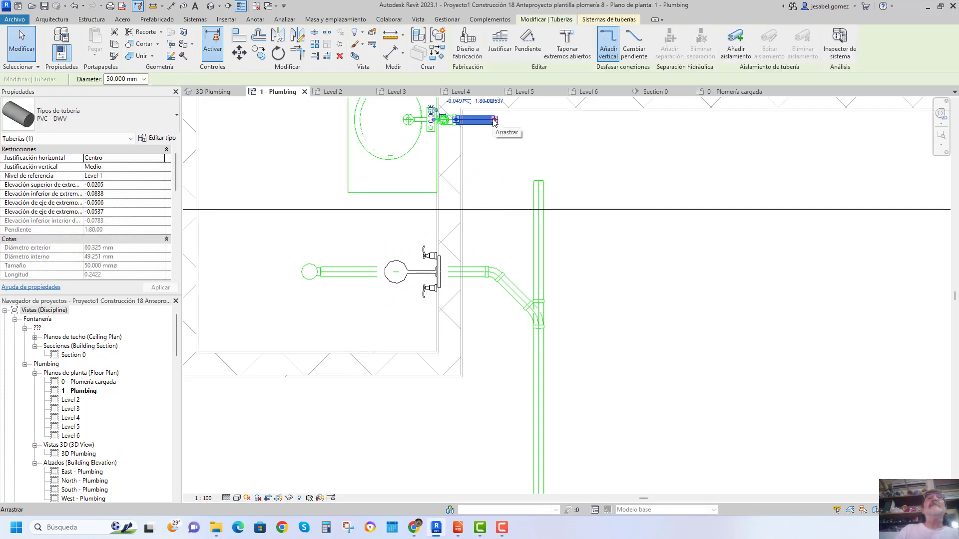
right_click(495, 122)
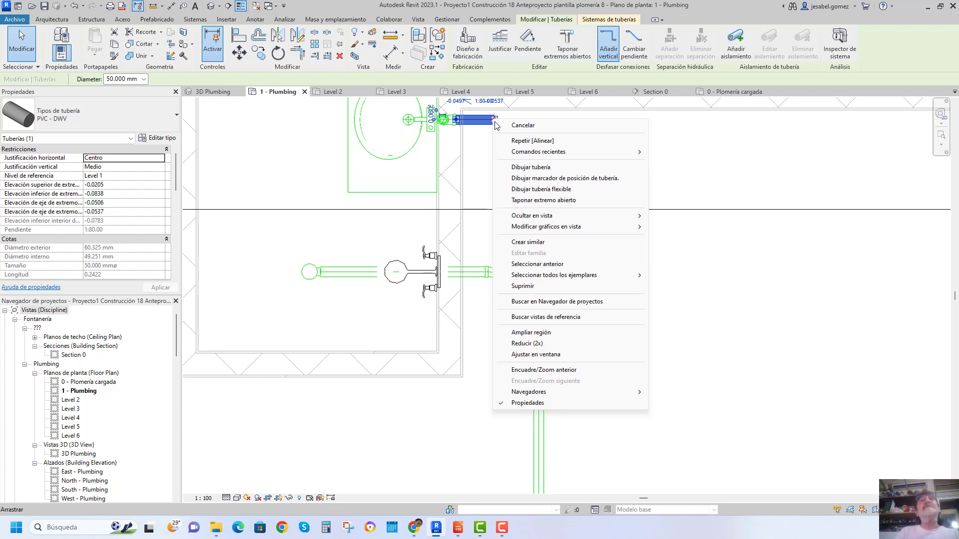
click(520, 170)
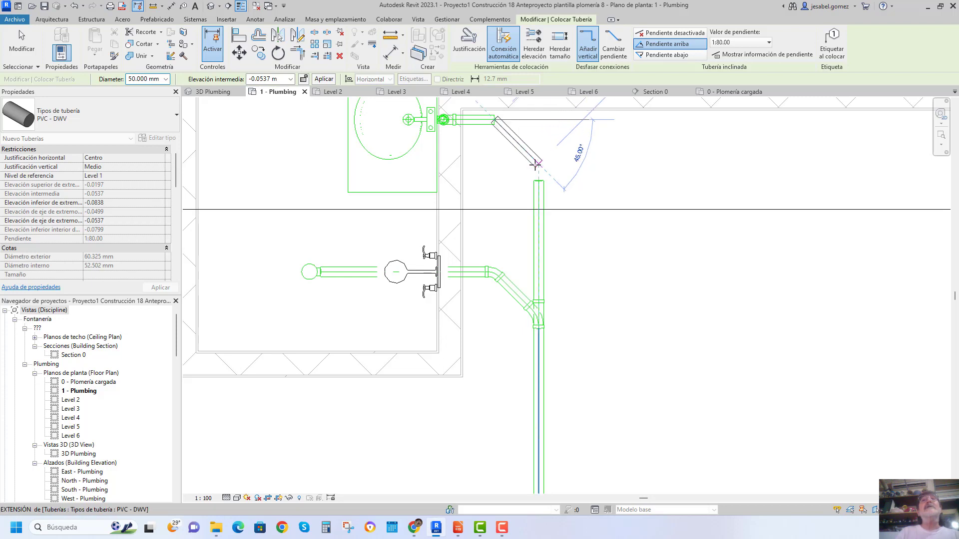
click(536, 164)
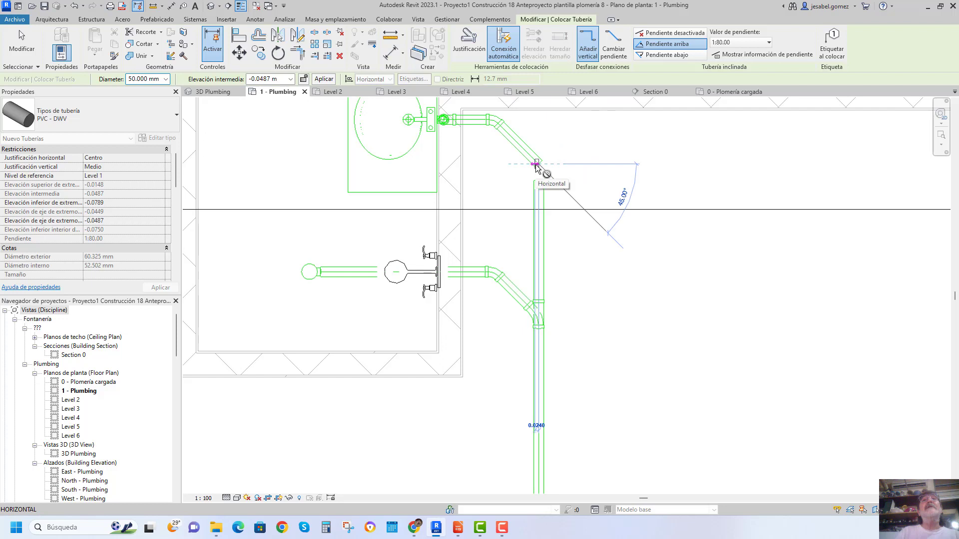
scroll(535, 165, up, 3)
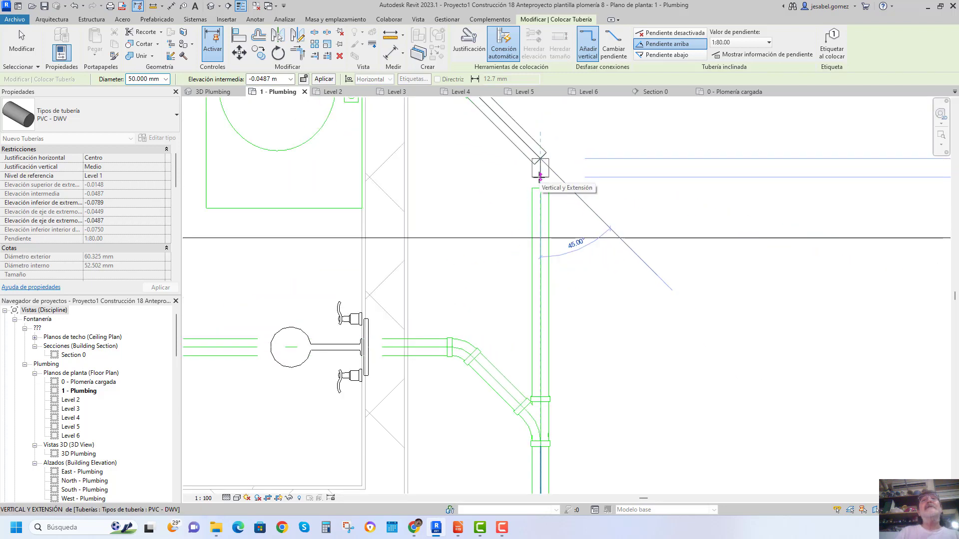
click(540, 176)
key(Escape)
key(Escape)
Extend the short pipe below the elbow down toward the riser.
scroll(554, 188, up, 2)
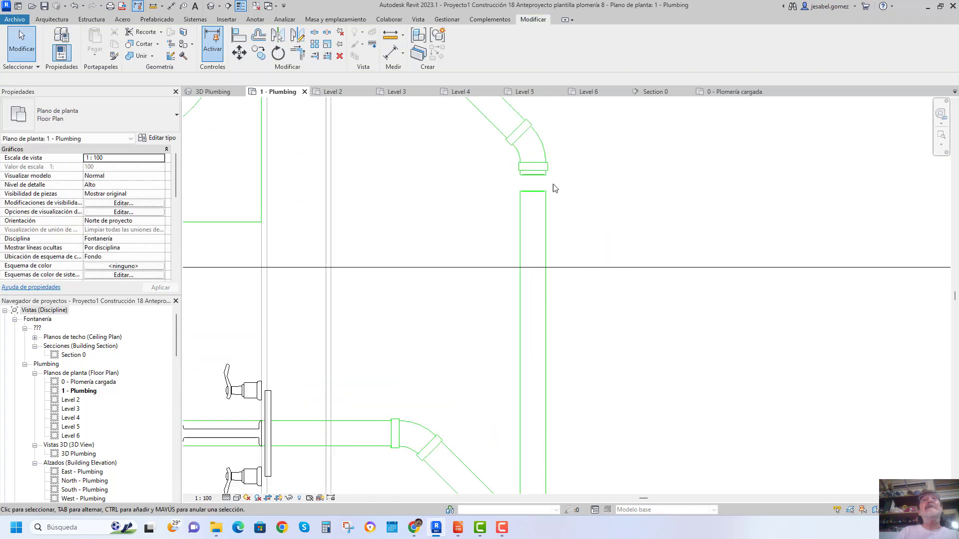
scroll(554, 188, up, 2)
click(530, 175)
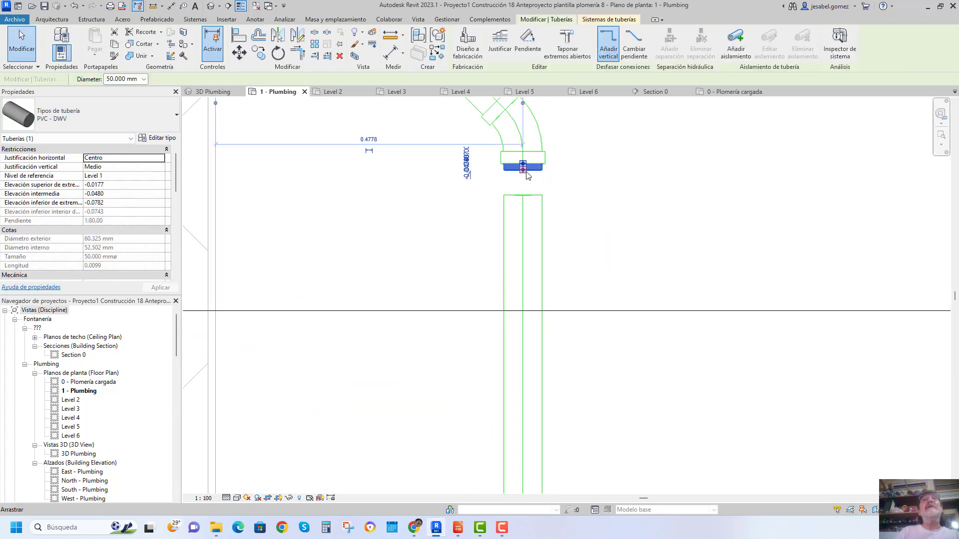
drag(523, 172, 521, 179)
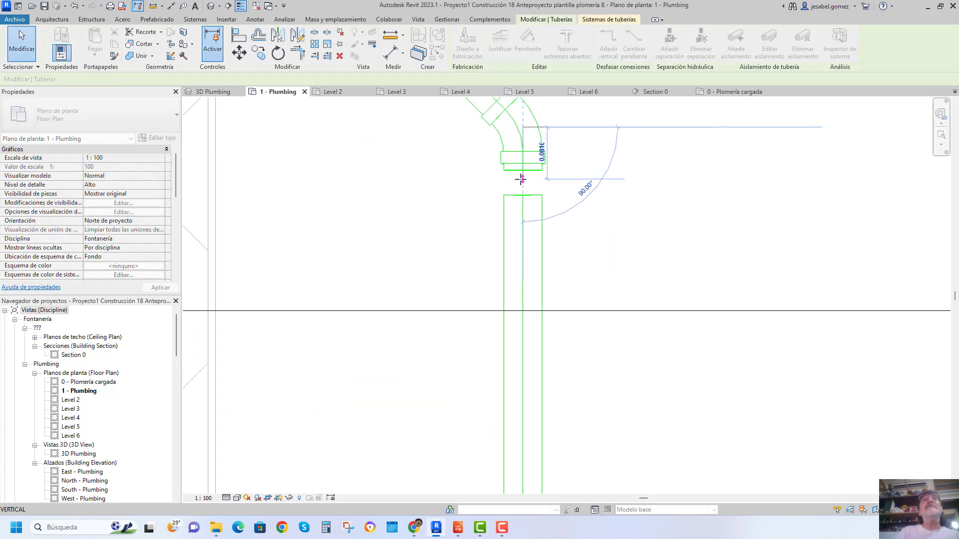
click(520, 179)
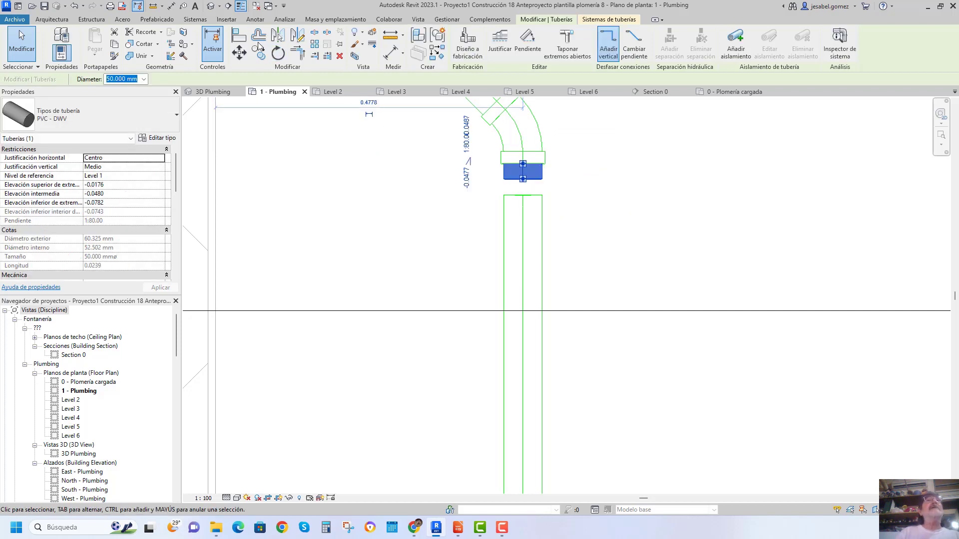
Align the short pipe's centreline to the vertical drain riser's centreline.
click(239, 35)
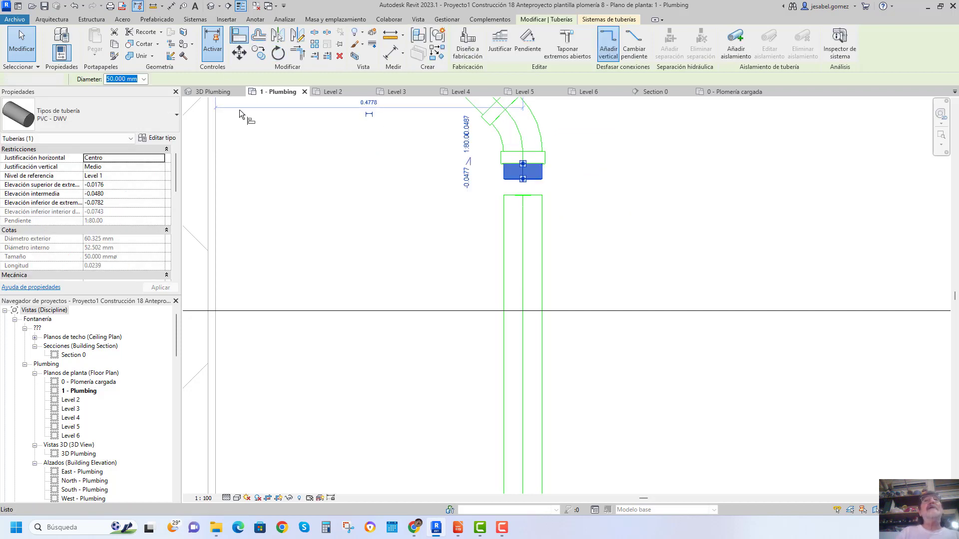
click(523, 226)
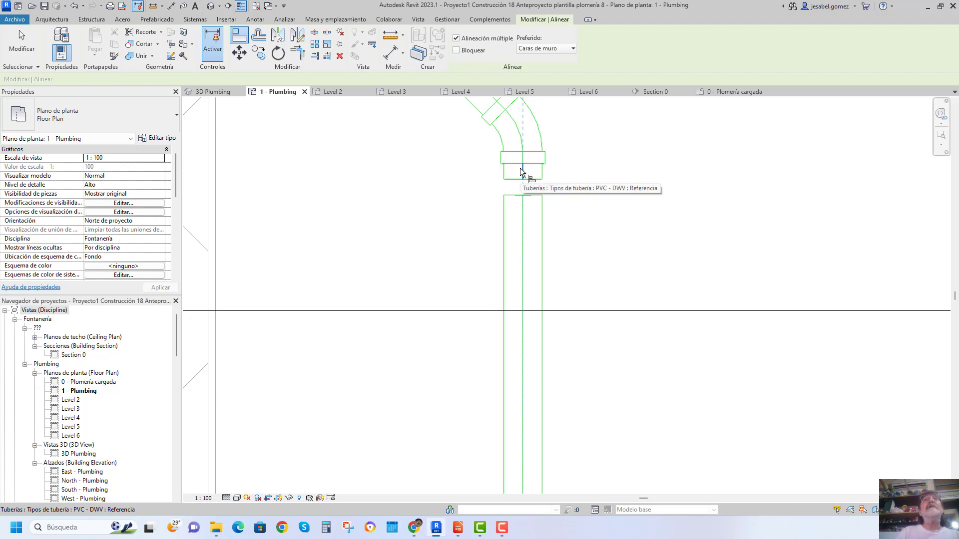
click(520, 168)
scroll(496, 195, down, 3)
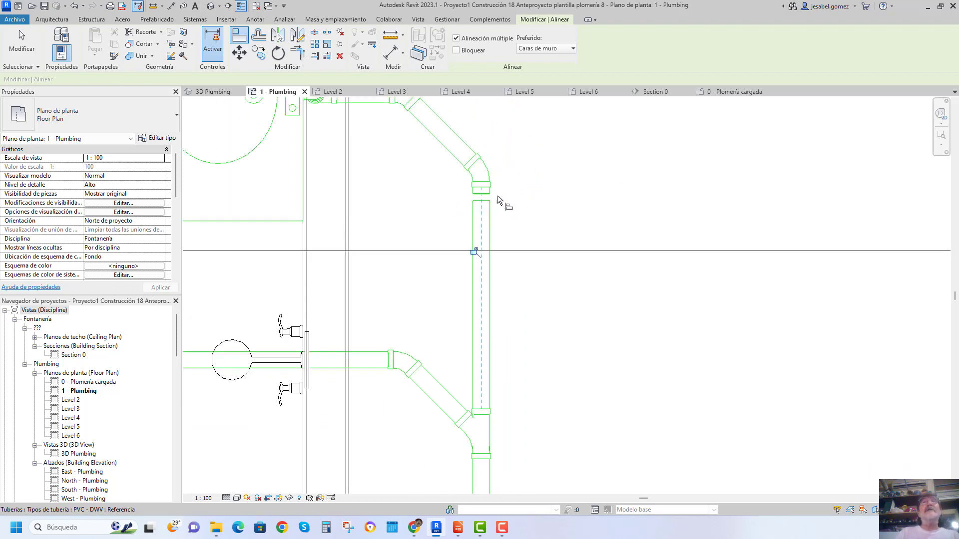
scroll(537, 187, down, 2)
scroll(537, 187, down, 2)
key(Escape)
key(Escape)
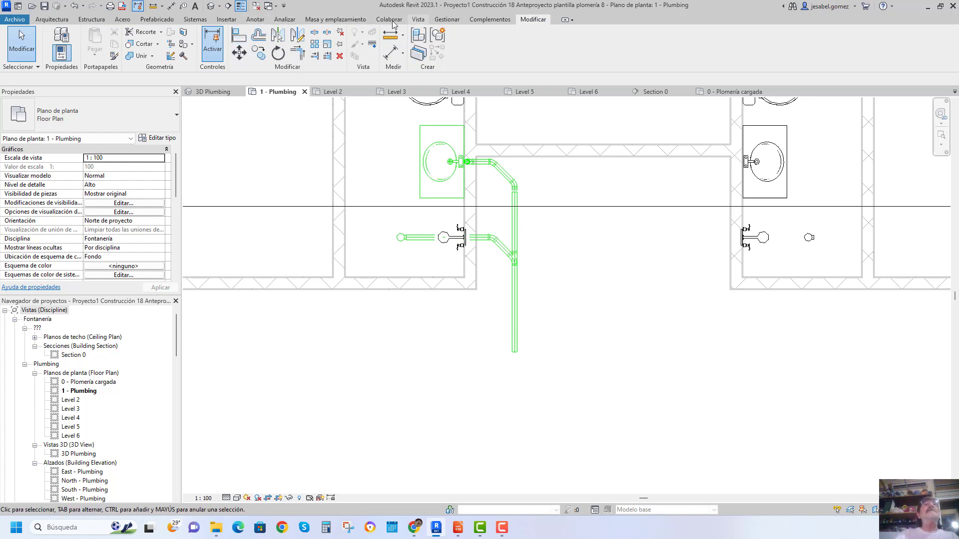
Place Section 1 from below the riser to above the building on the 1 - Plumbing plan.
click(418, 19)
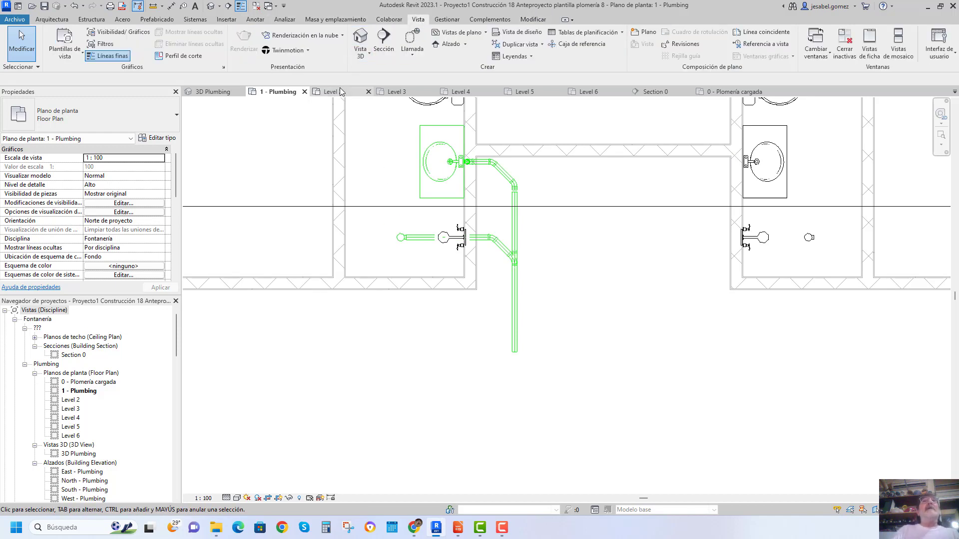
click(384, 44)
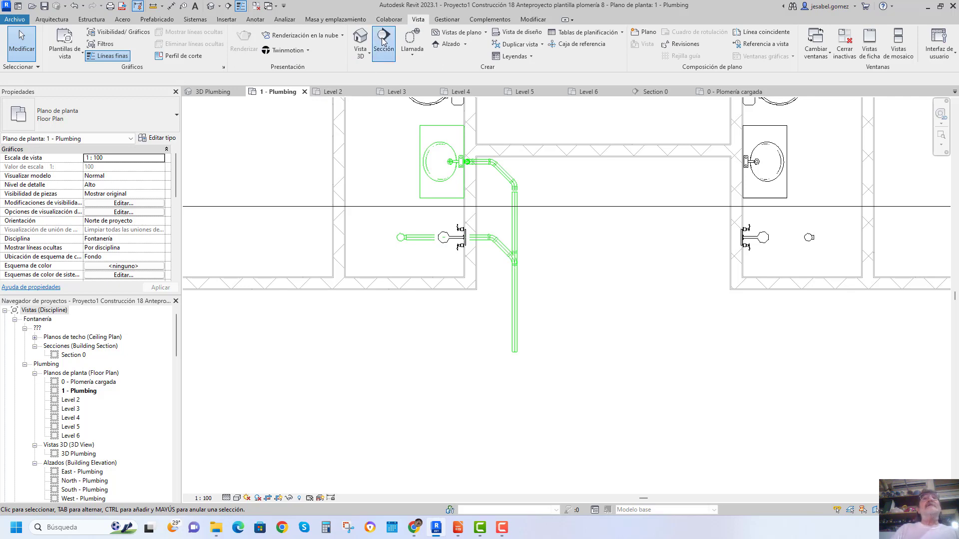
scroll(547, 358, down, 1)
click(547, 358)
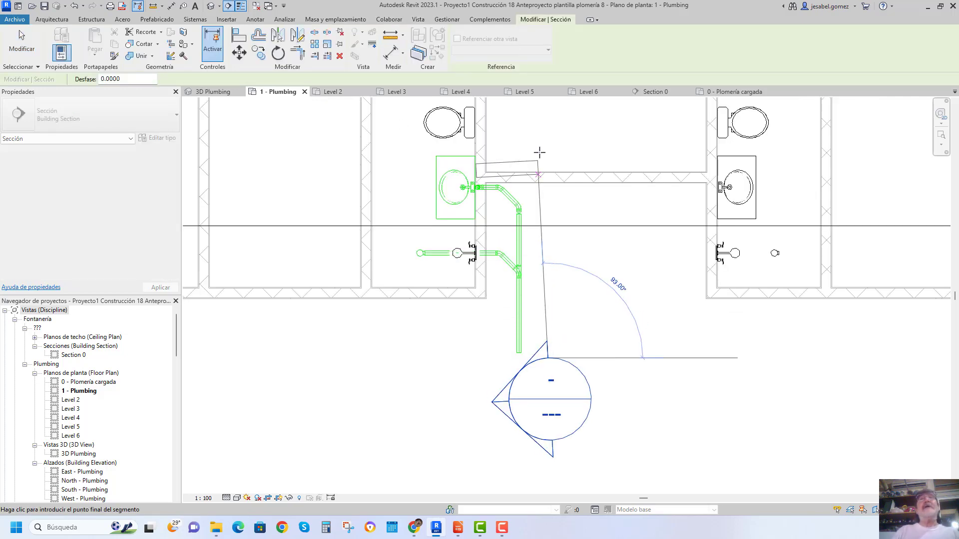
scroll(554, 366, down, 1)
scroll(553, 366, down, 1)
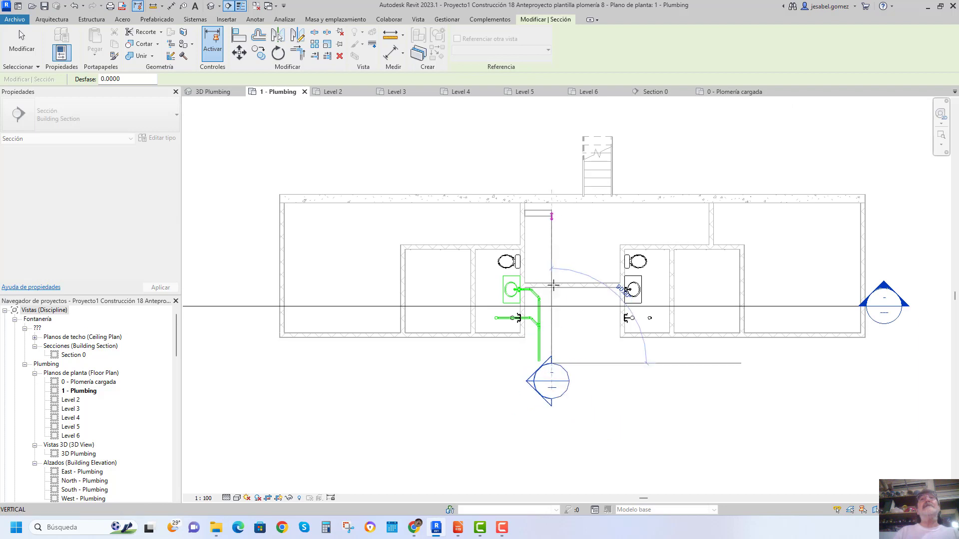
scroll(553, 285, down, 2)
scroll(544, 184, down, 1)
scroll(556, 161, down, 1)
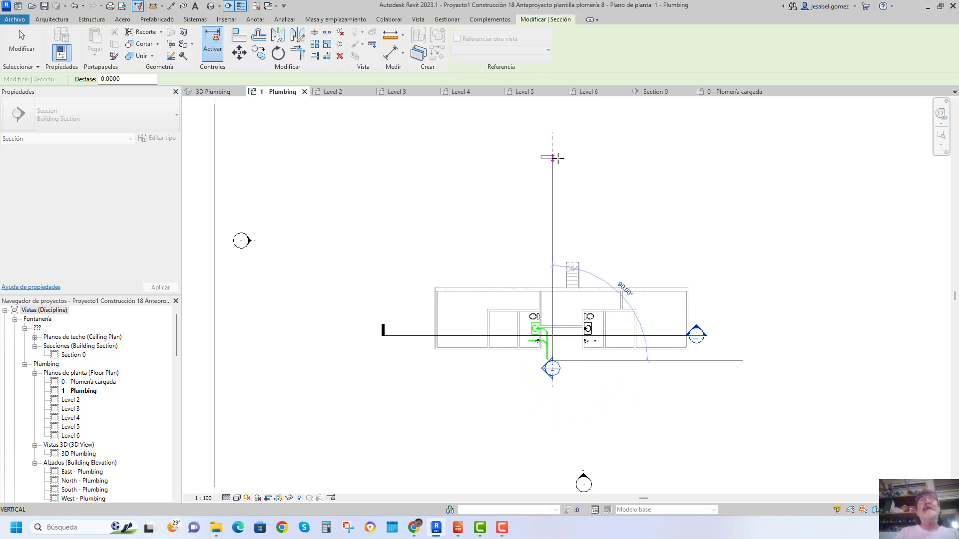
click(558, 158)
key(Escape)
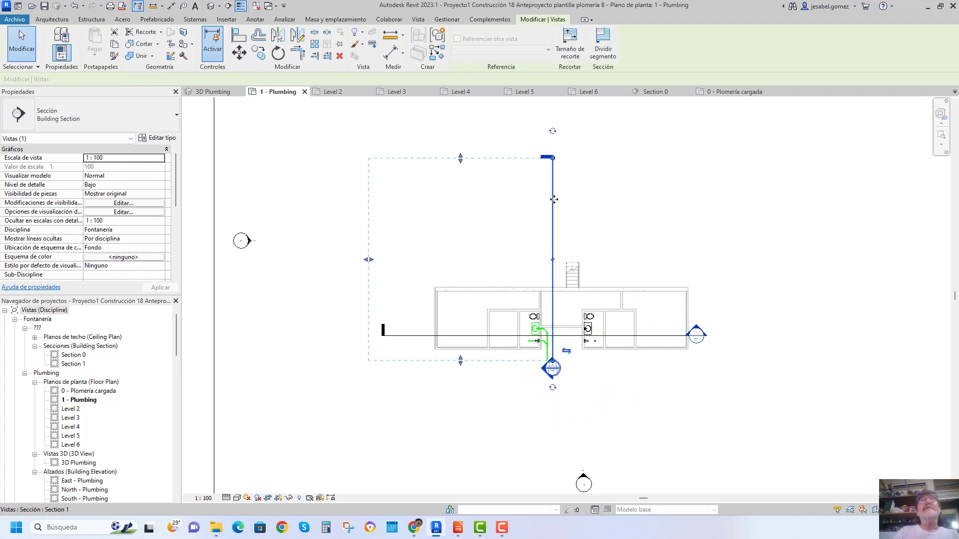
key(Escape)
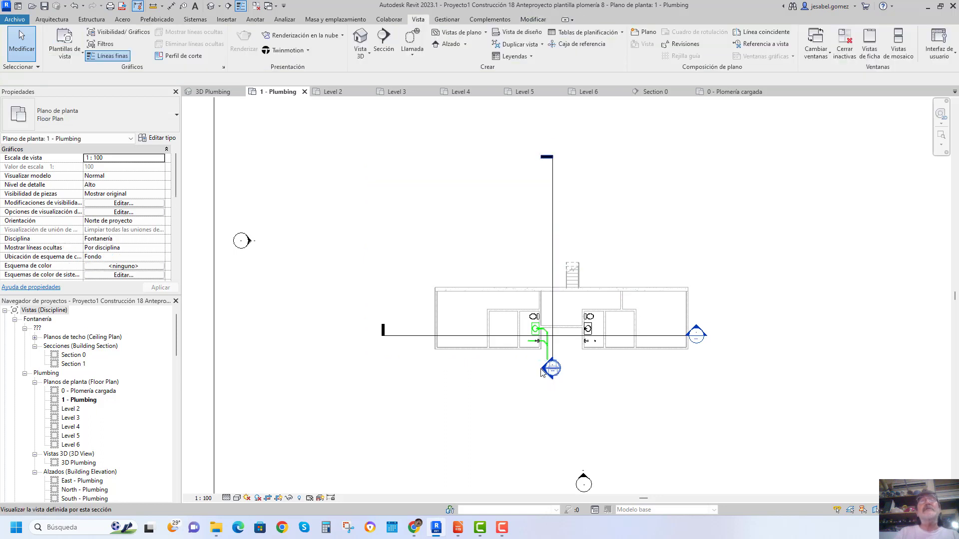
Open Section 1, set its detail level to Alto (Fine), and zoom into the lower pipe run.
double_click(544, 372)
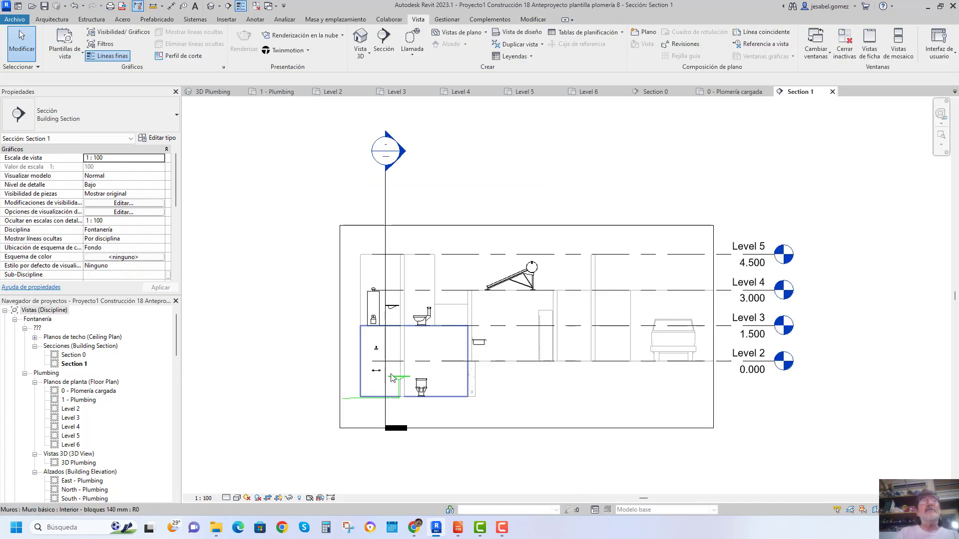
scroll(370, 402, up, 2)
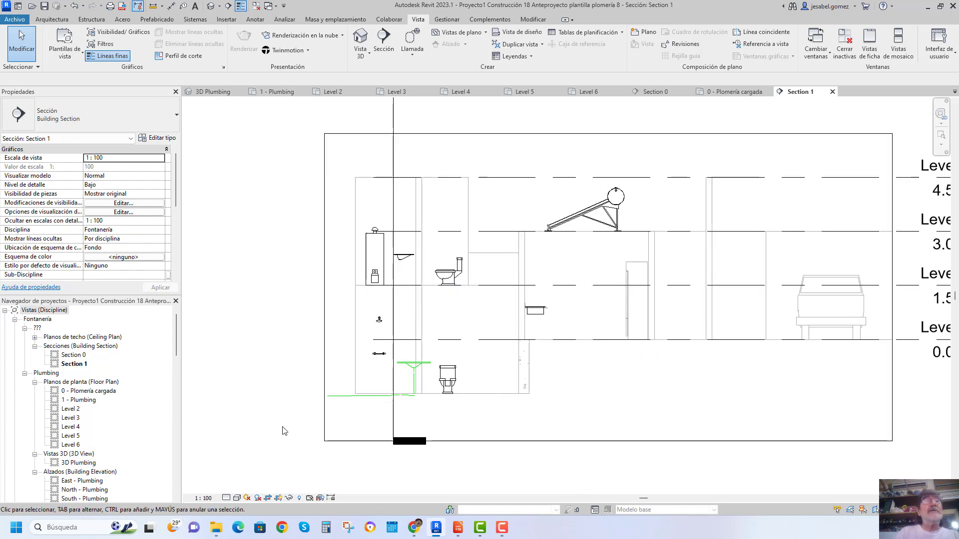
click(203, 499)
click(226, 499)
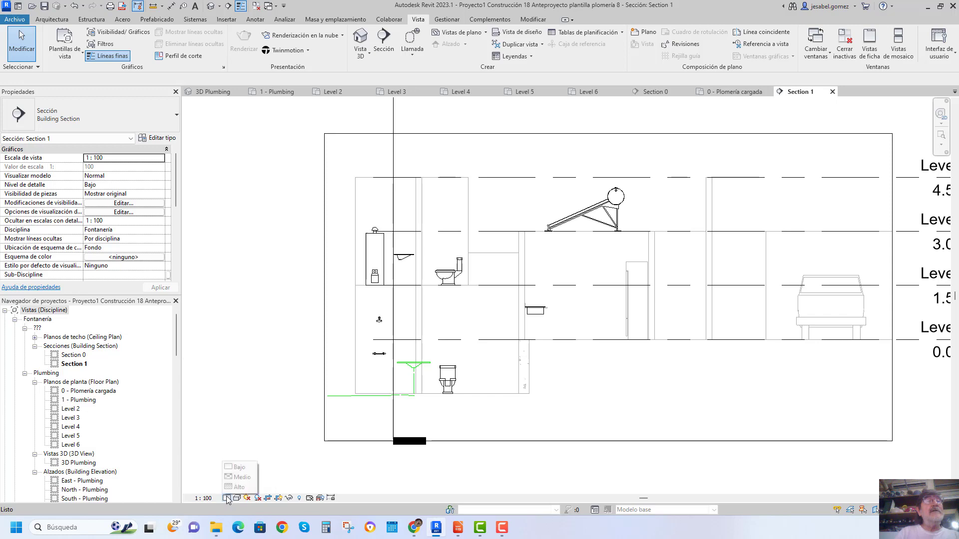
click(234, 487)
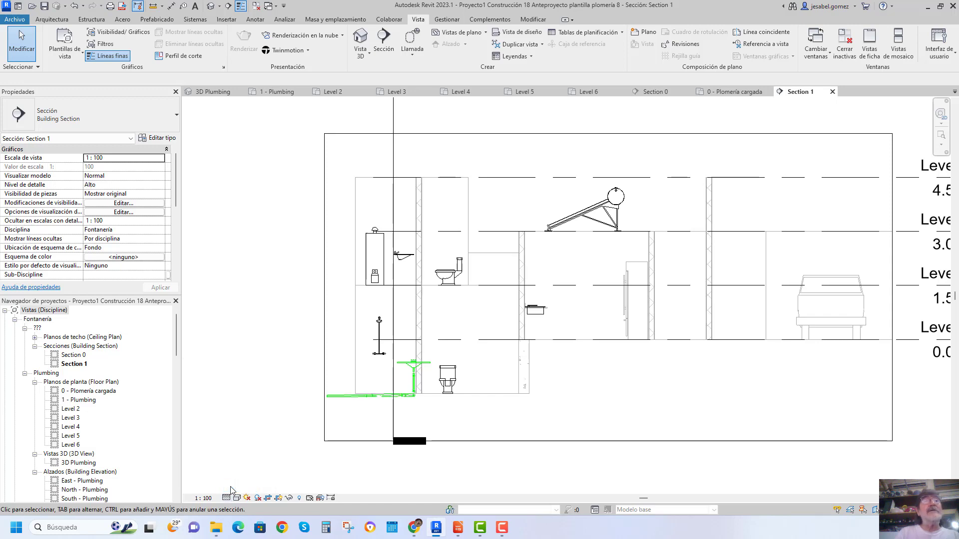
scroll(372, 462, up, 2)
scroll(350, 429, up, 2)
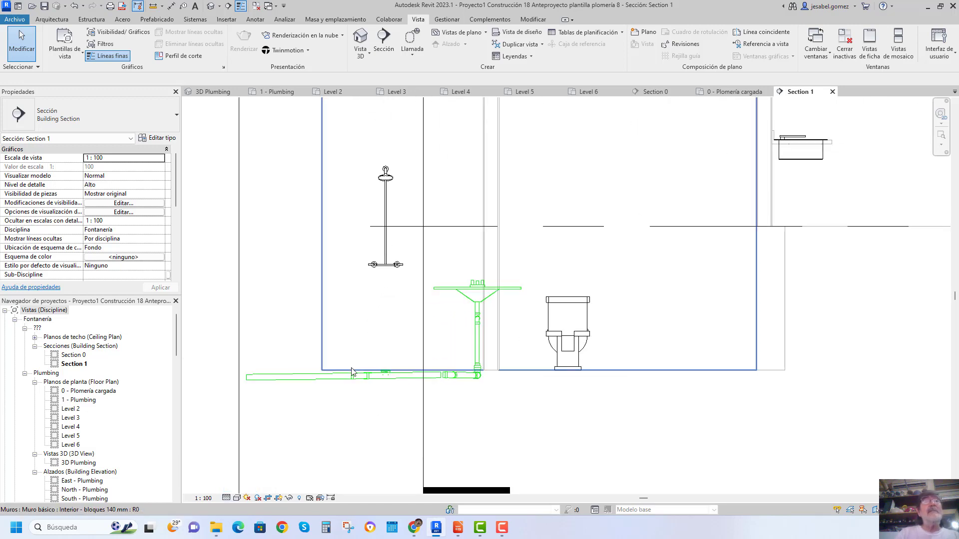
scroll(299, 394, up, 2)
scroll(443, 391, up, 1)
scroll(531, 364, up, 2)
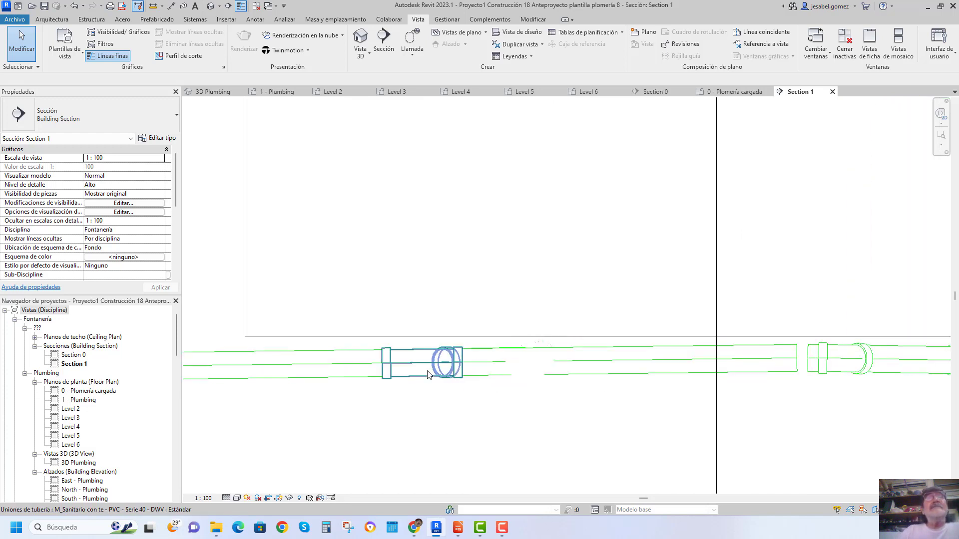
scroll(472, 367, up, 1)
scroll(473, 367, up, 1)
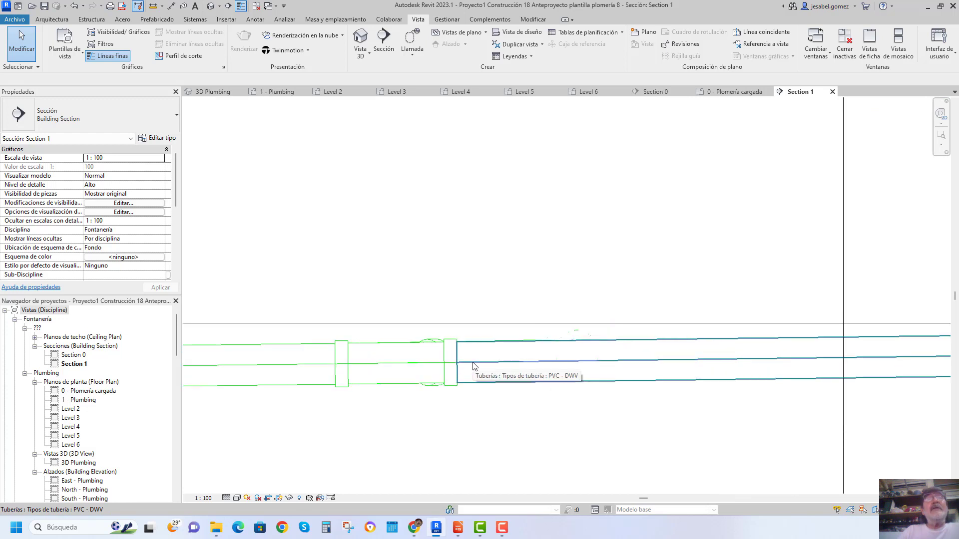
Inspect the drain pipe and the wall above it in Section 1.
click(474, 366)
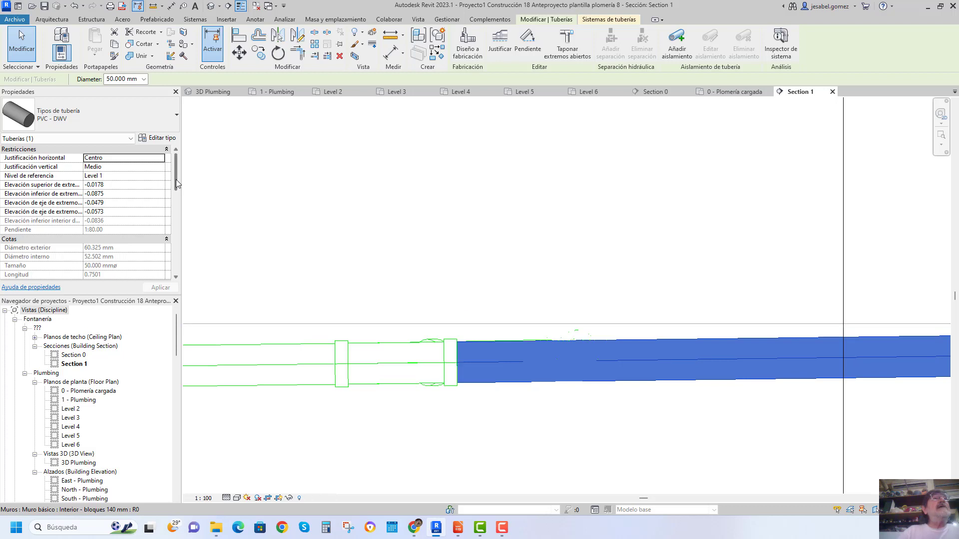
drag(176, 179, 175, 200)
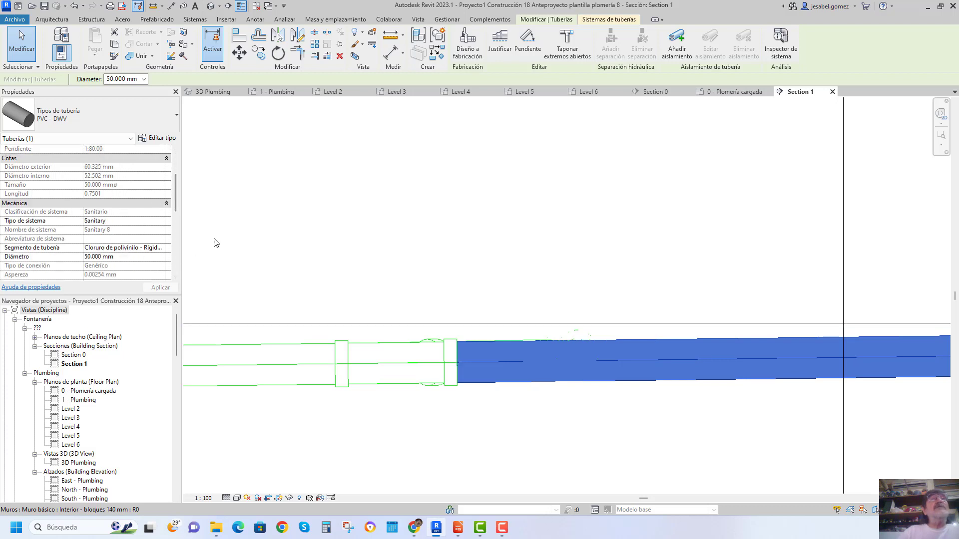
click(272, 228)
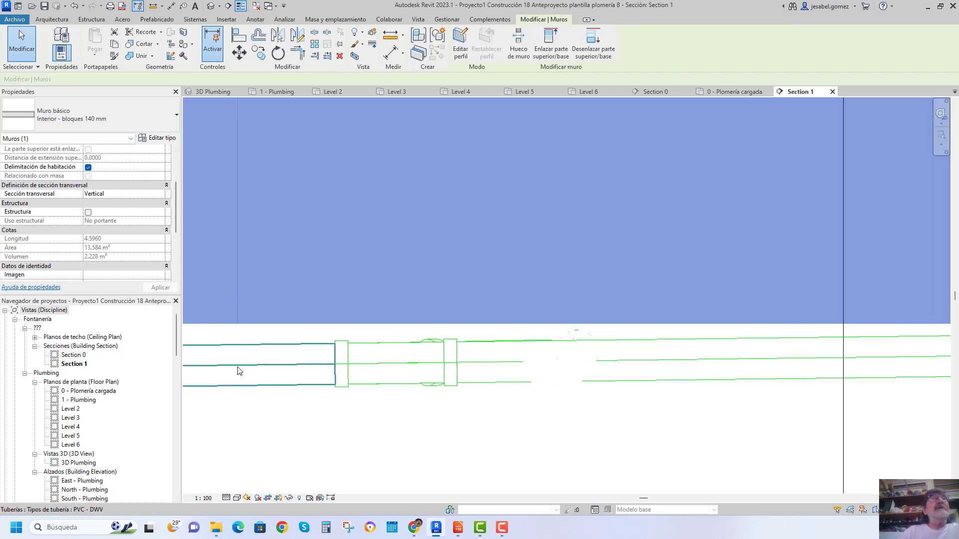
click(238, 366)
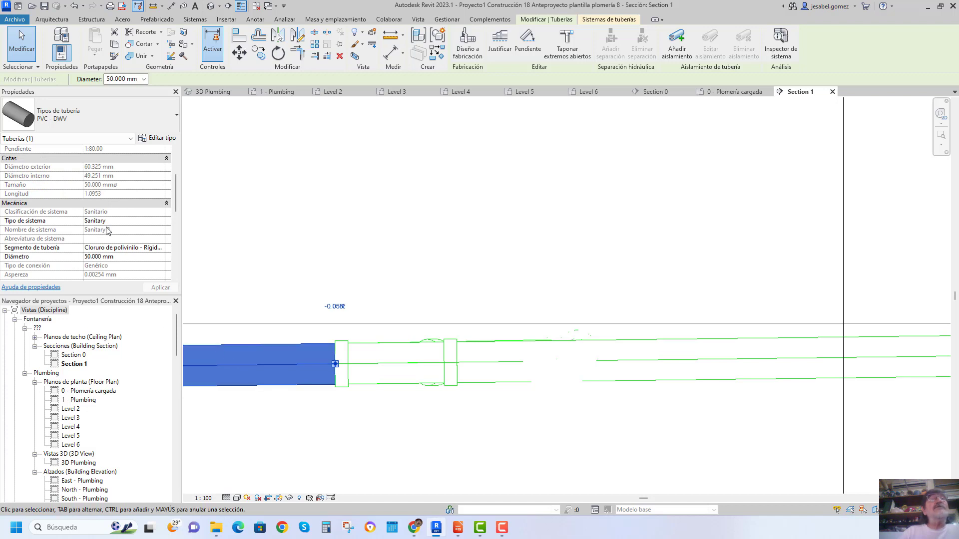
scroll(332, 352, down, 5)
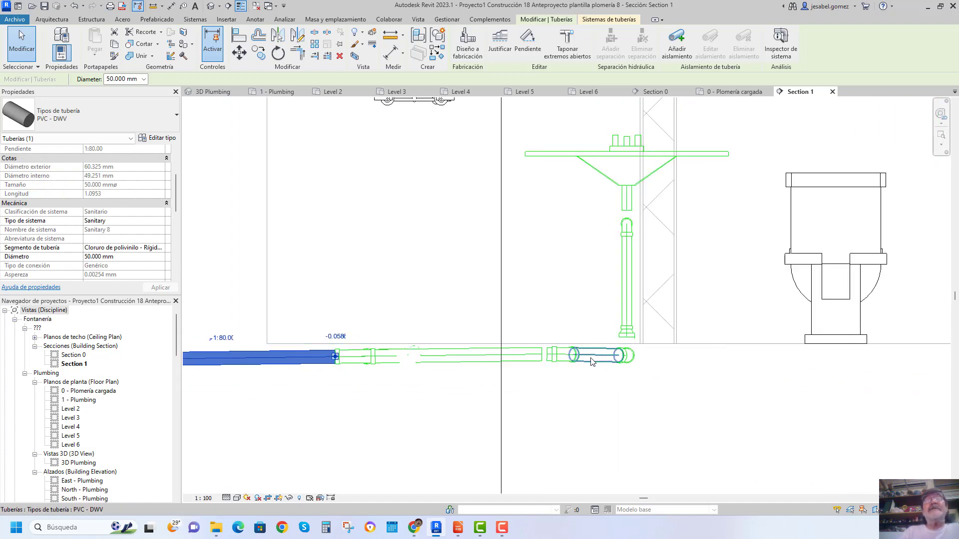
scroll(591, 362, up, 3)
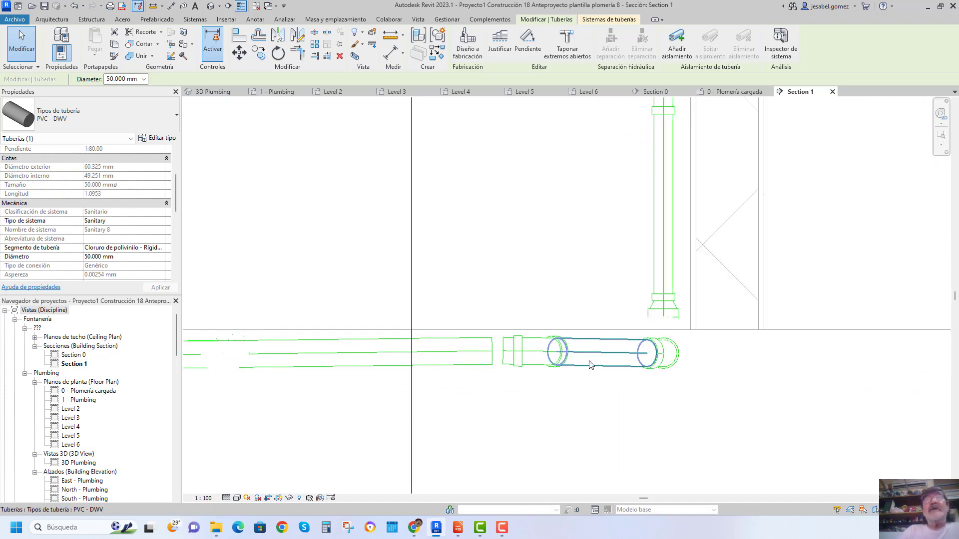
Nudge the short pipe segment at the run's end upward two steps.
click(593, 369)
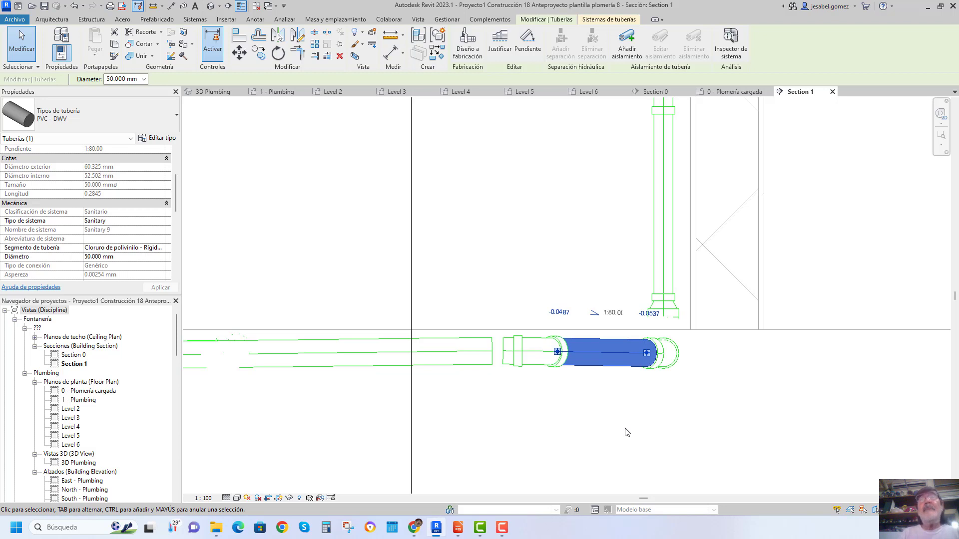
key(Up)
key(Up)
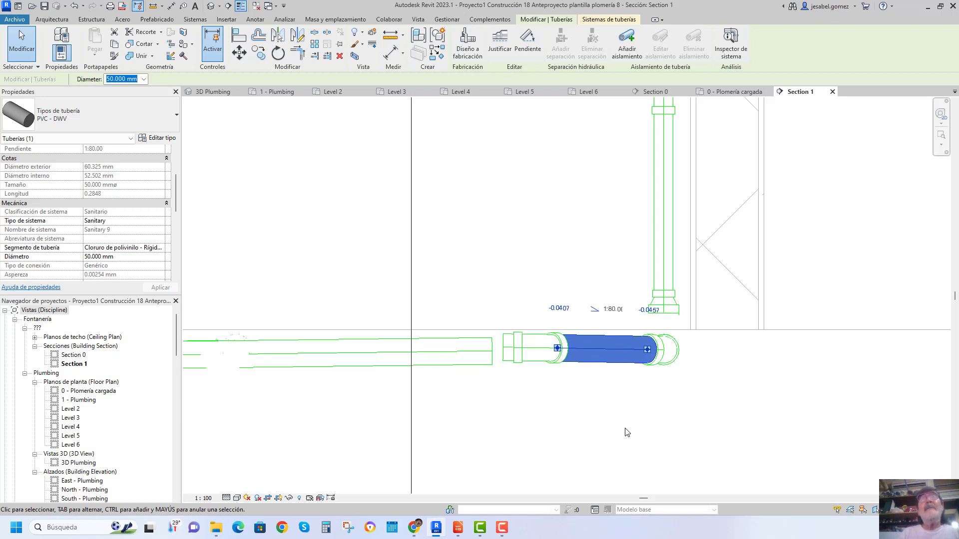
key(Up)
key(Up)
key(Up)
key(Up)
key(Up)
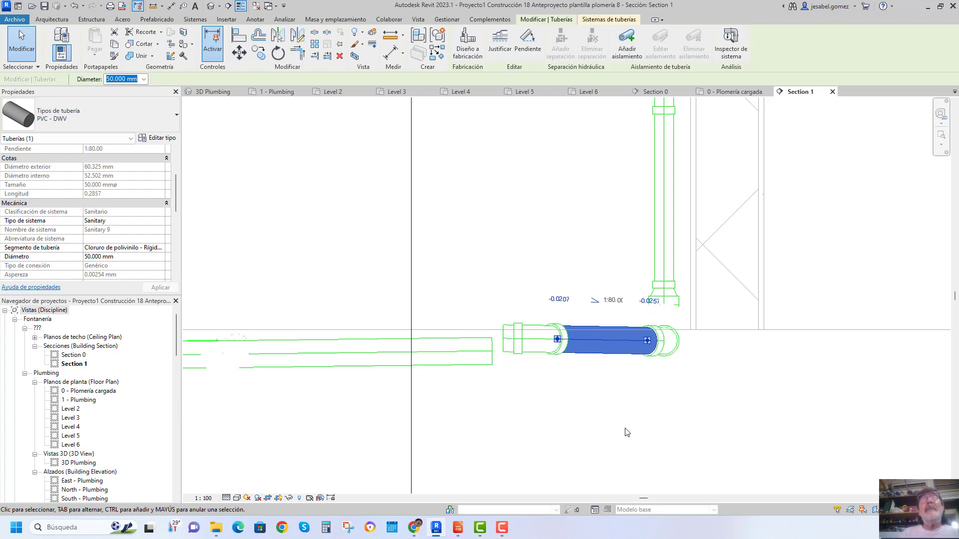
Delete the elbow and the small pipe stub joining the long drain run to the short segment.
click(562, 394)
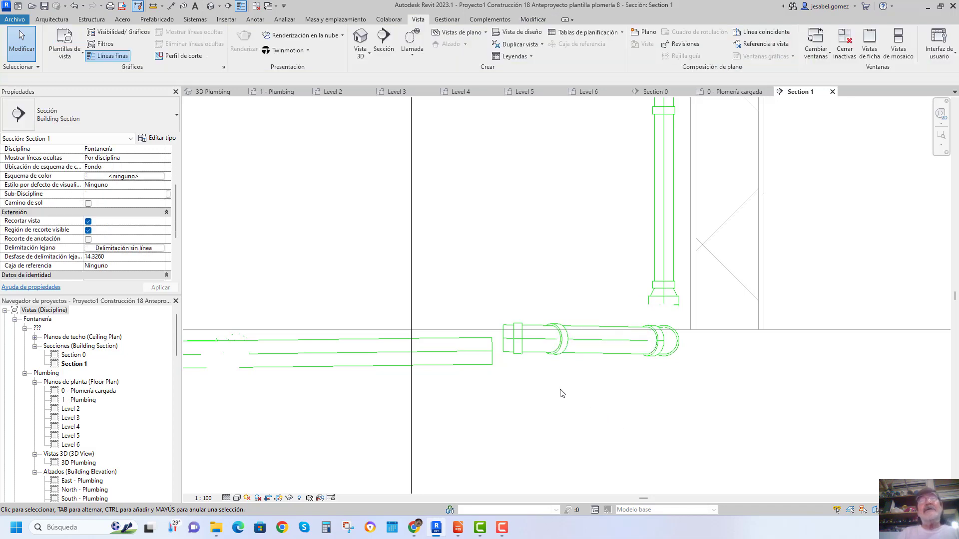
click(534, 356)
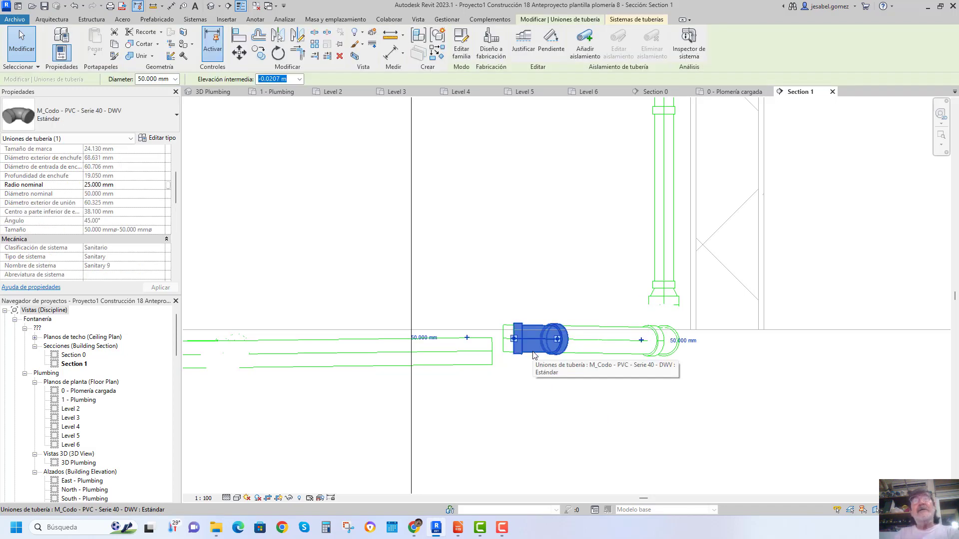
key(Delete)
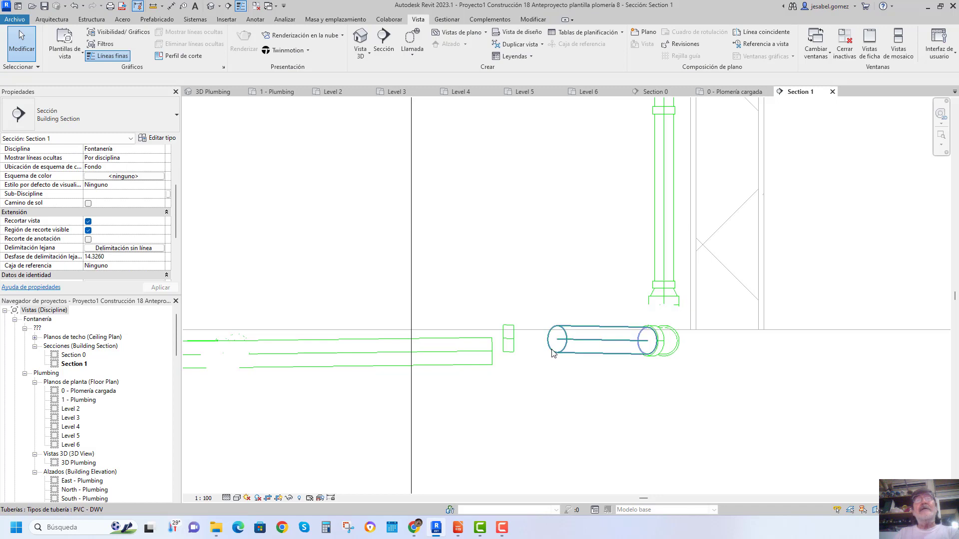
click(512, 354)
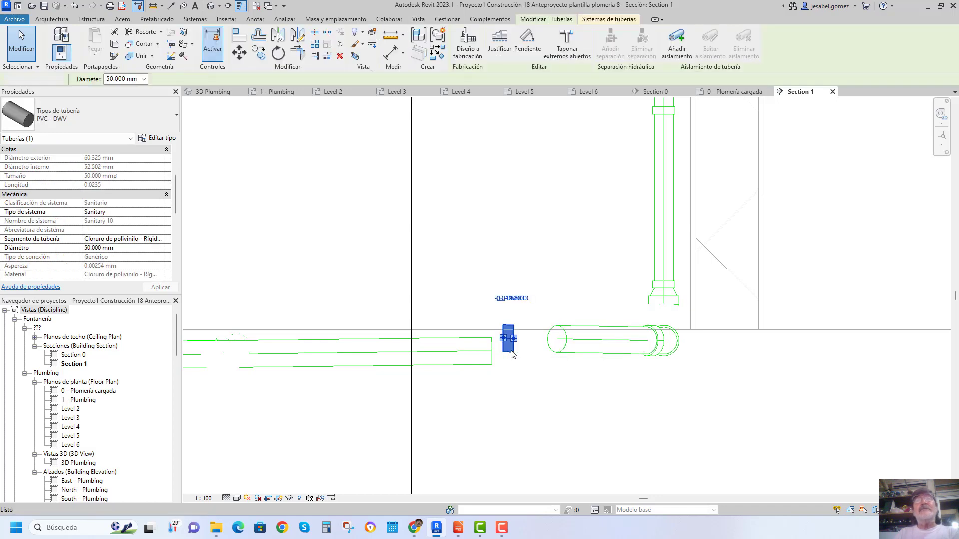
key(Delete)
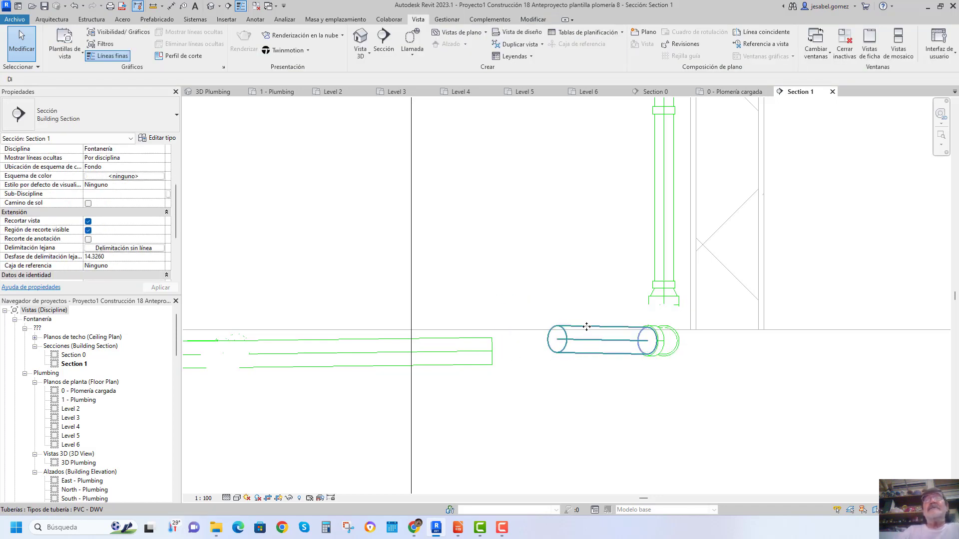
click(586, 326)
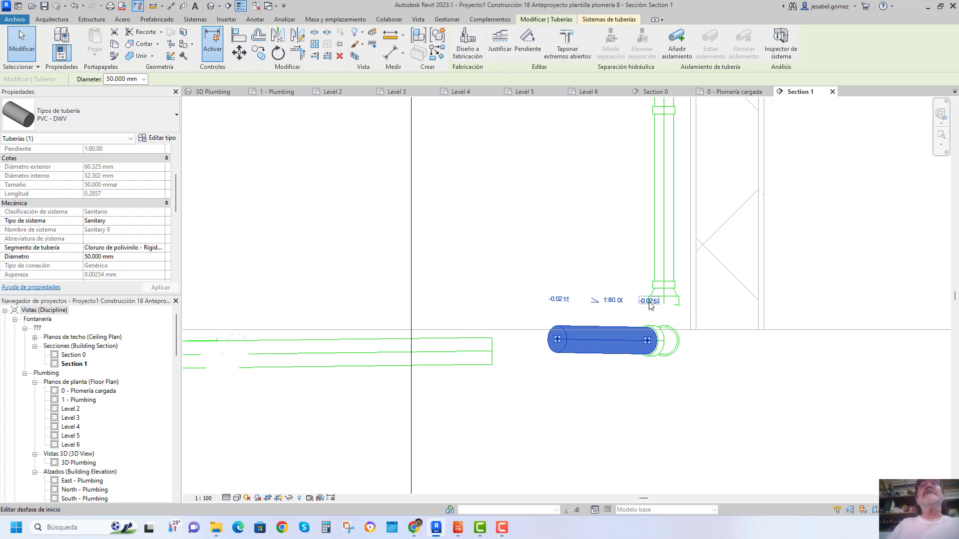
Give the short drain segment a -0.0285 m start offset and a 1:80 slope.
click(558, 299)
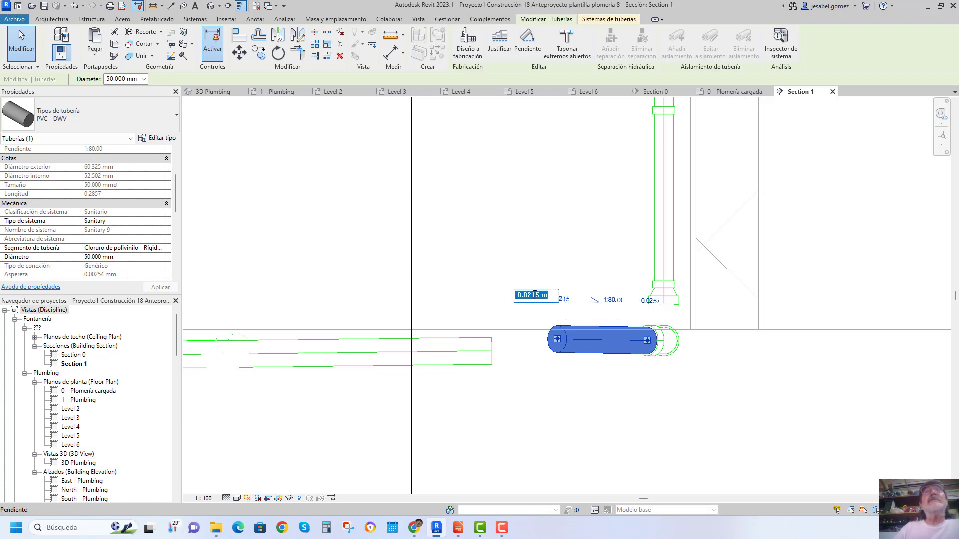
click(535, 295)
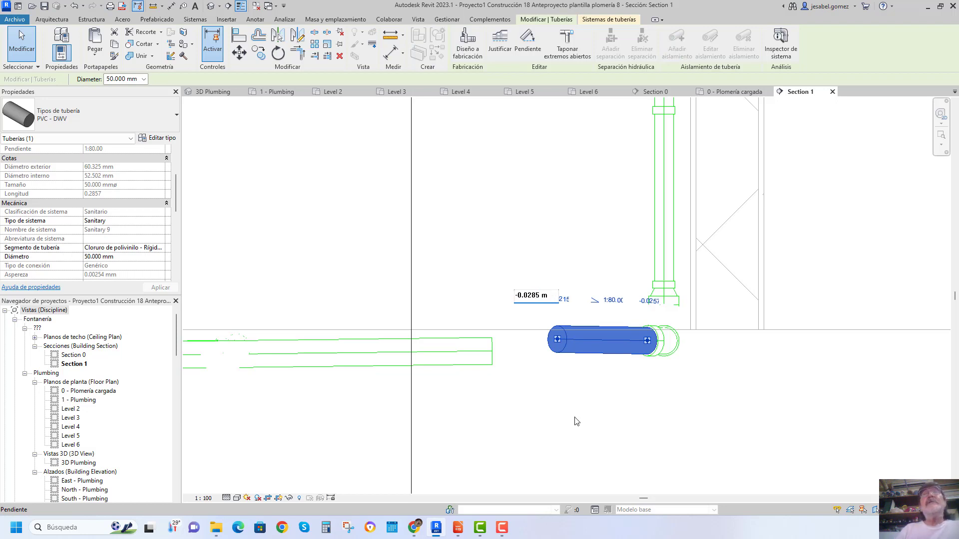
key(Return)
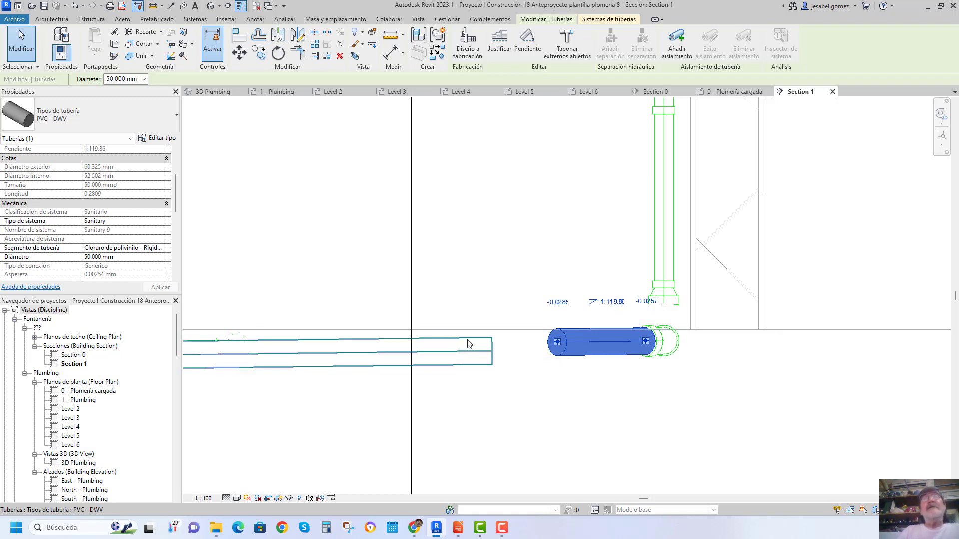
click(612, 302)
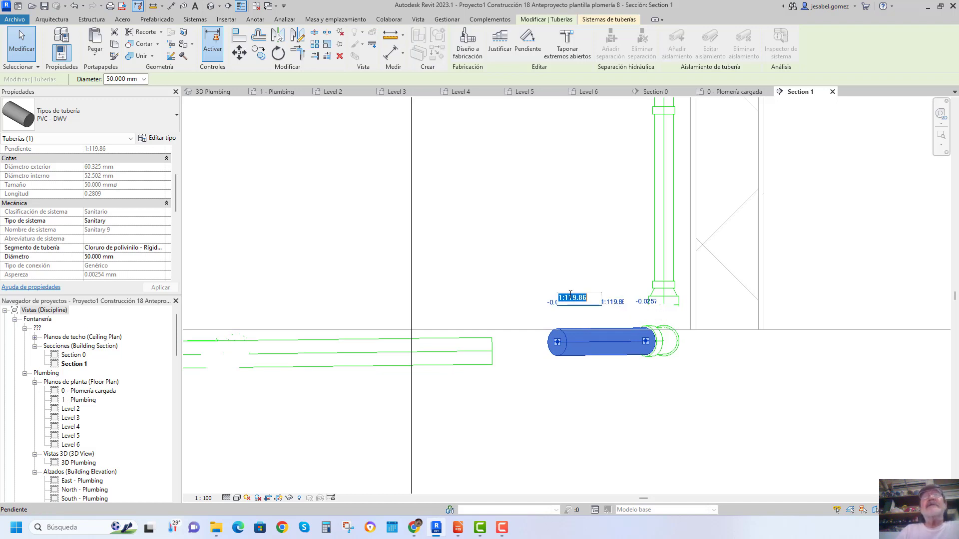
drag(564, 298, 600, 299)
text(80)
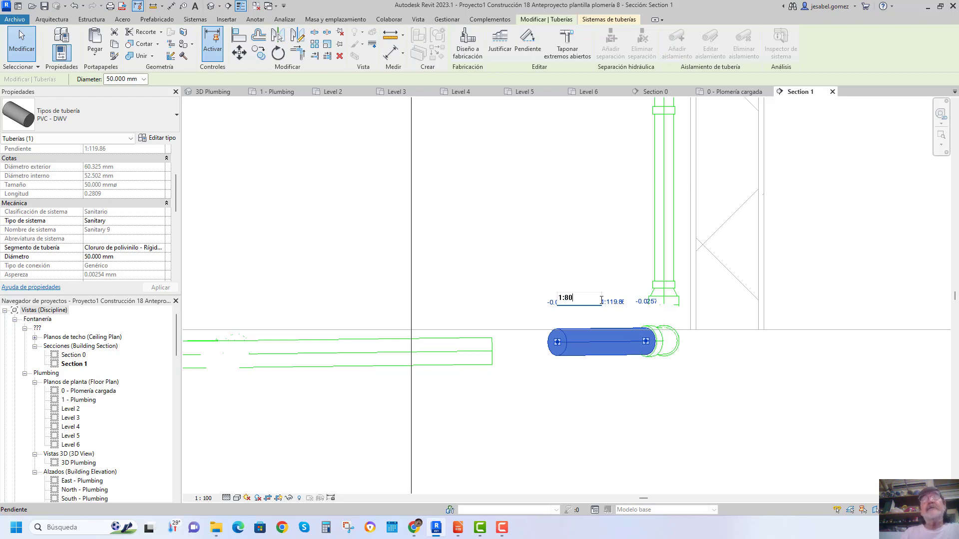
key(Return)
click(486, 398)
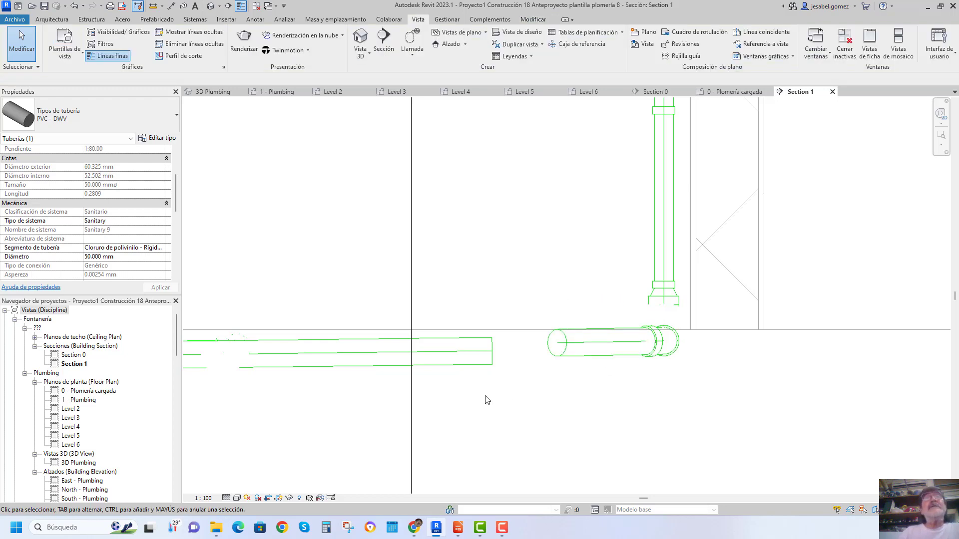
Check the long drain pipe's slope and offsets and inspect the elbow under the vertical pipe.
click(452, 358)
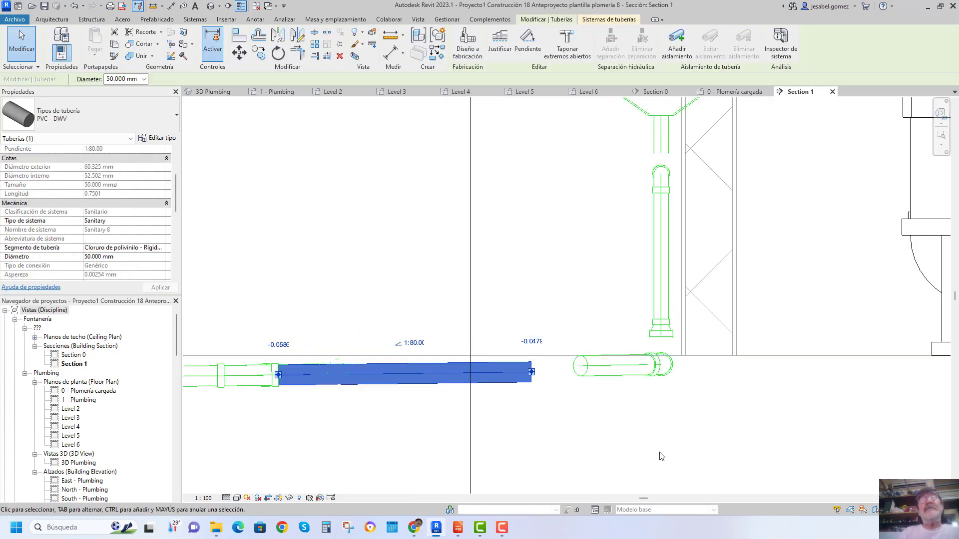
click(655, 426)
scroll(639, 329, up, 3)
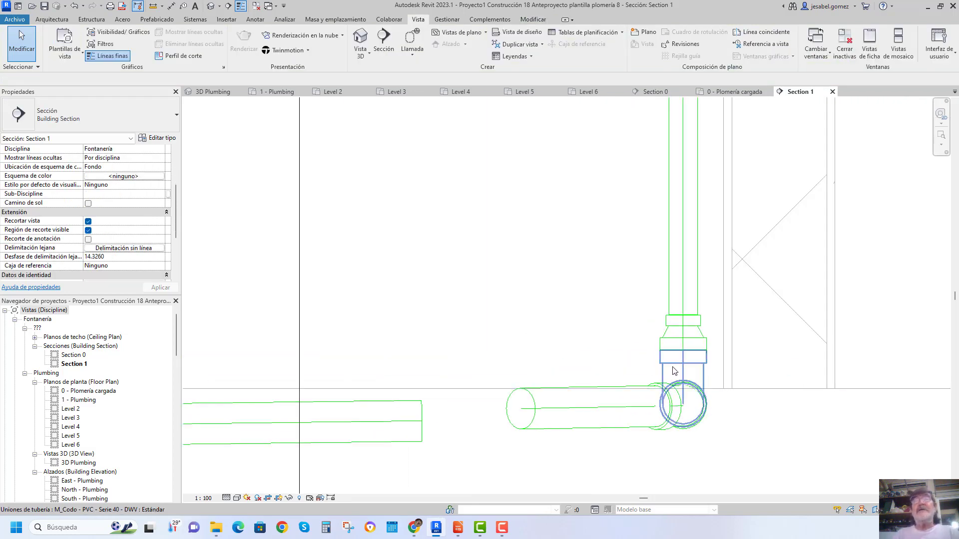
click(704, 377)
click(831, 443)
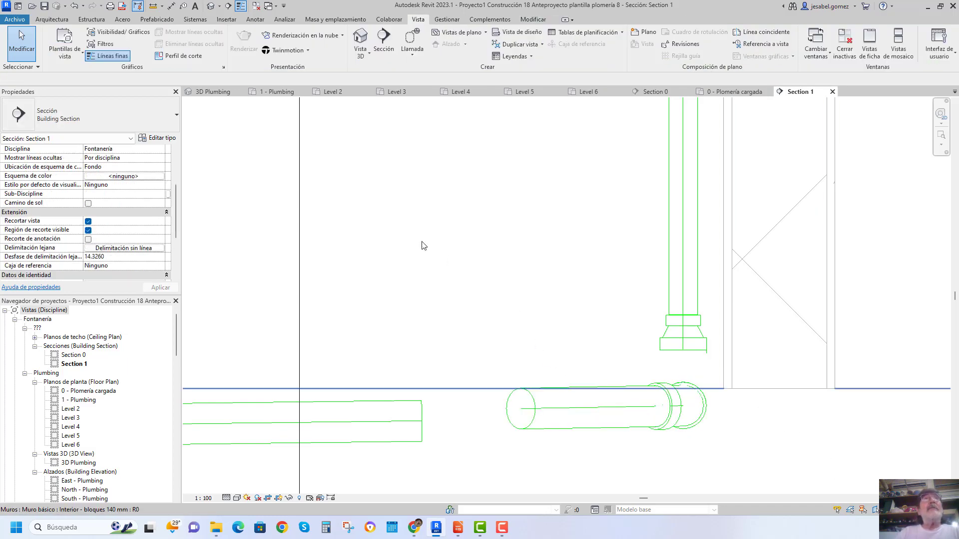
On the 1 - Plumbing plan, shorten the lower vertical drain pipe by dragging its end.
click(282, 92)
scroll(549, 320, up, 2)
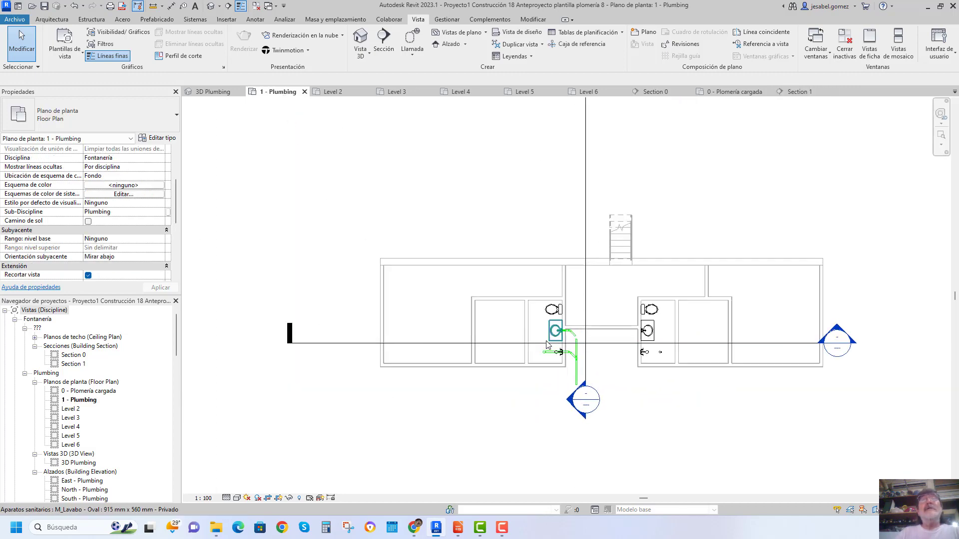
scroll(587, 328, up, 2)
scroll(587, 328, up, 2)
scroll(575, 331, up, 2)
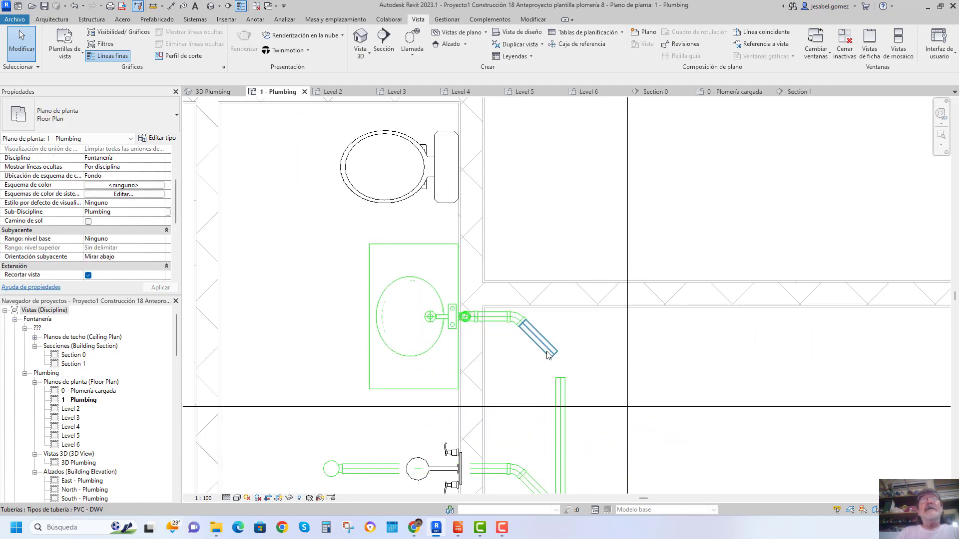
click(559, 390)
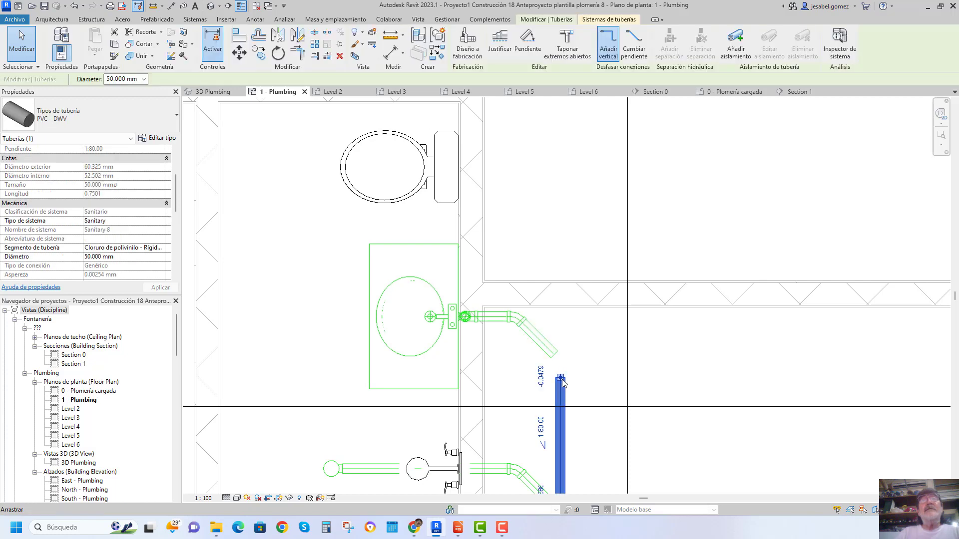
drag(561, 395, 560, 426)
scroll(562, 420, down, 1)
scroll(561, 424, down, 2)
scroll(556, 402, up, 3)
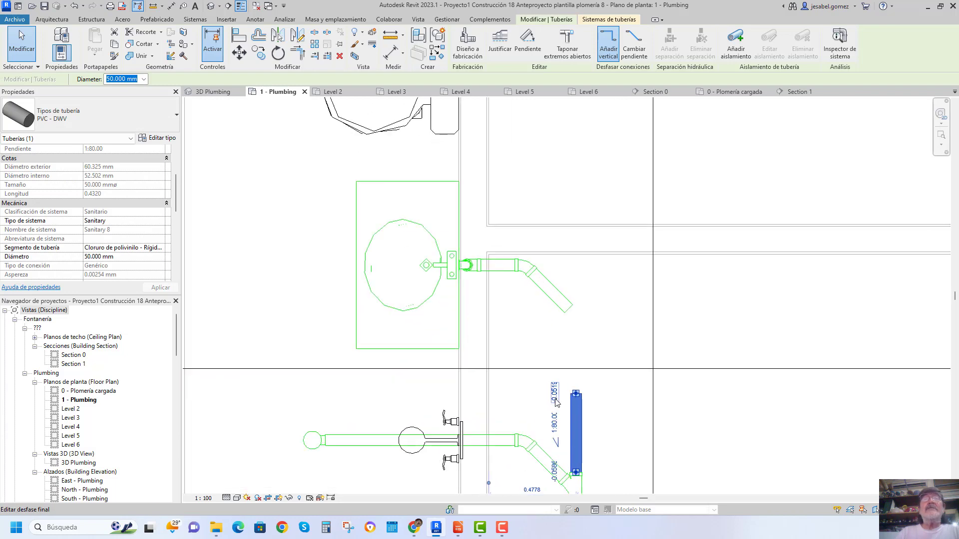
Extend the washbasin's angled drain with an elbow and a short downward pipe run.
click(567, 307)
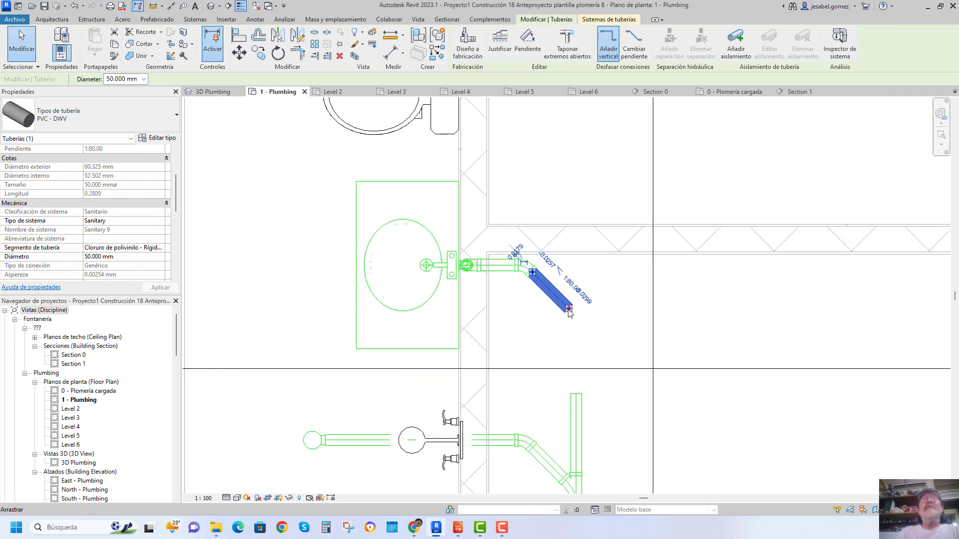
right_click(569, 313)
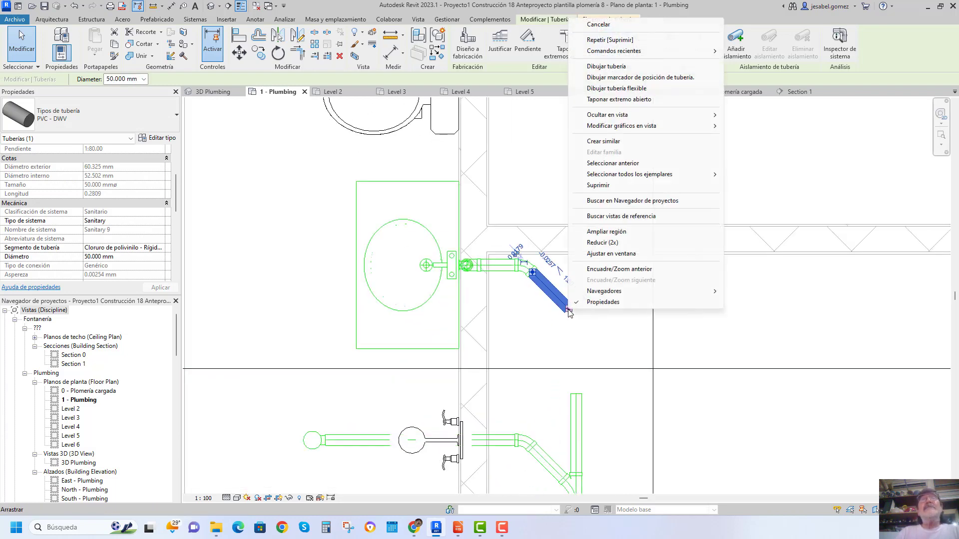
click(614, 67)
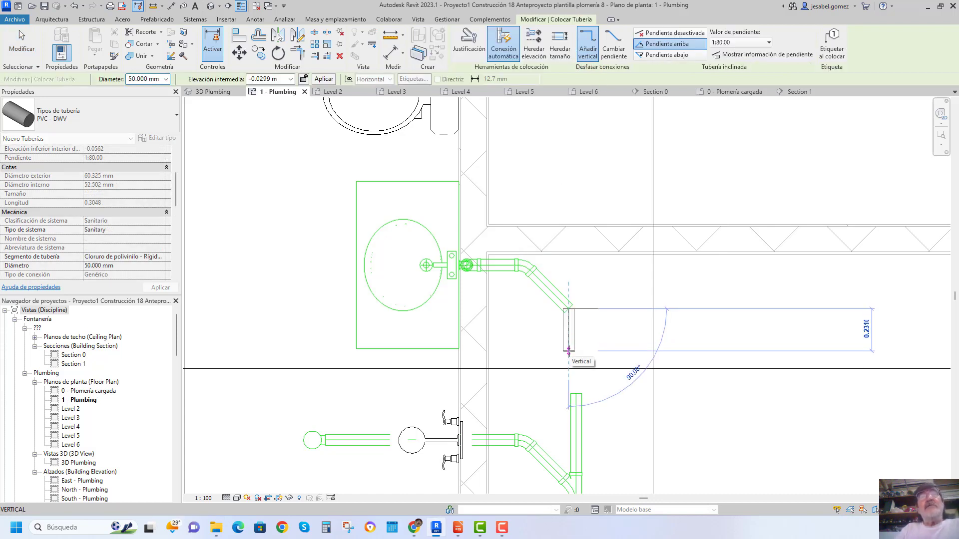
click(569, 351)
key(Escape)
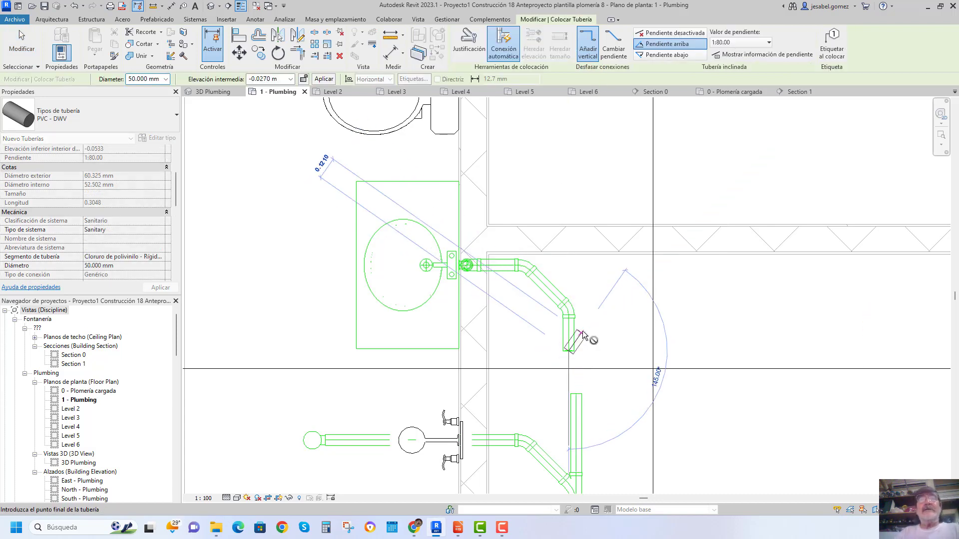
key(Escape)
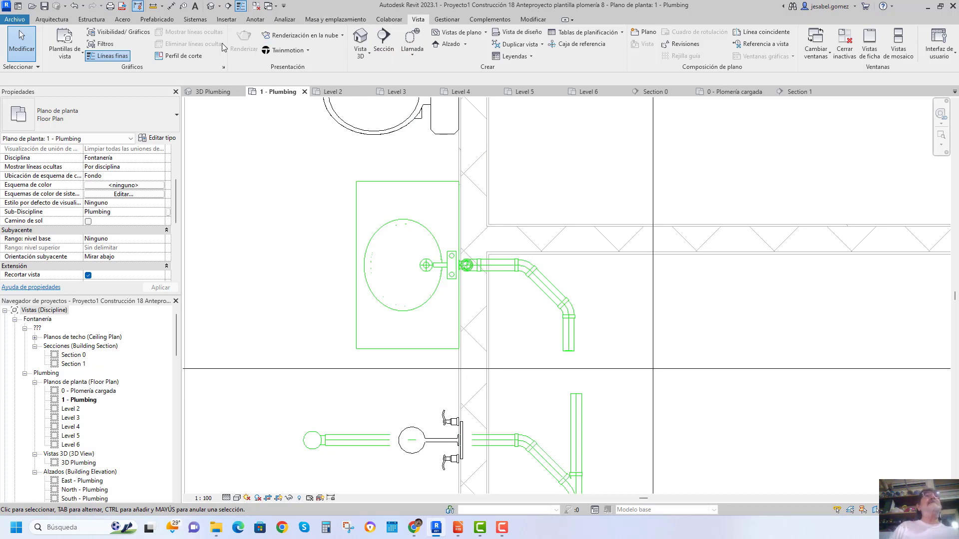
Align the washbasin's vertical run to the lower pipe's centreline.
click(534, 20)
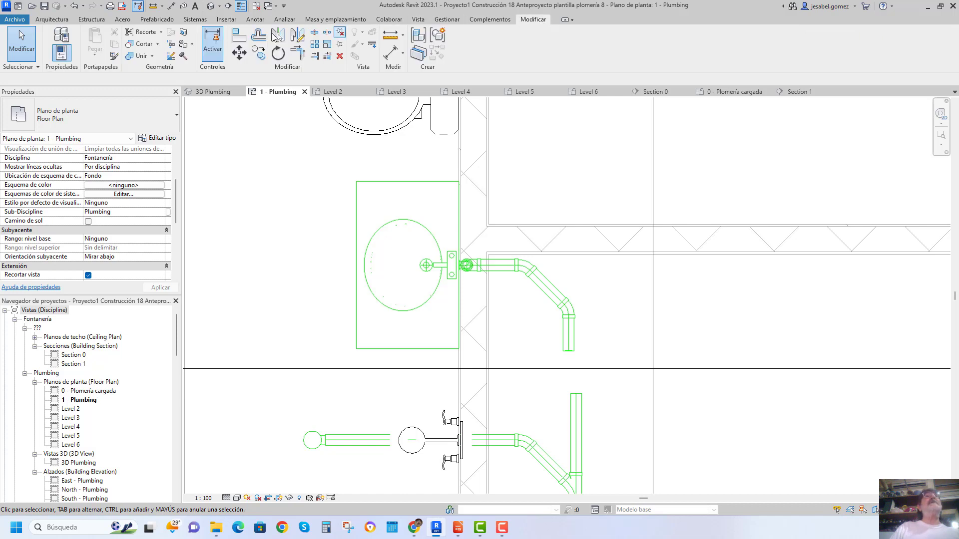
click(239, 35)
click(575, 403)
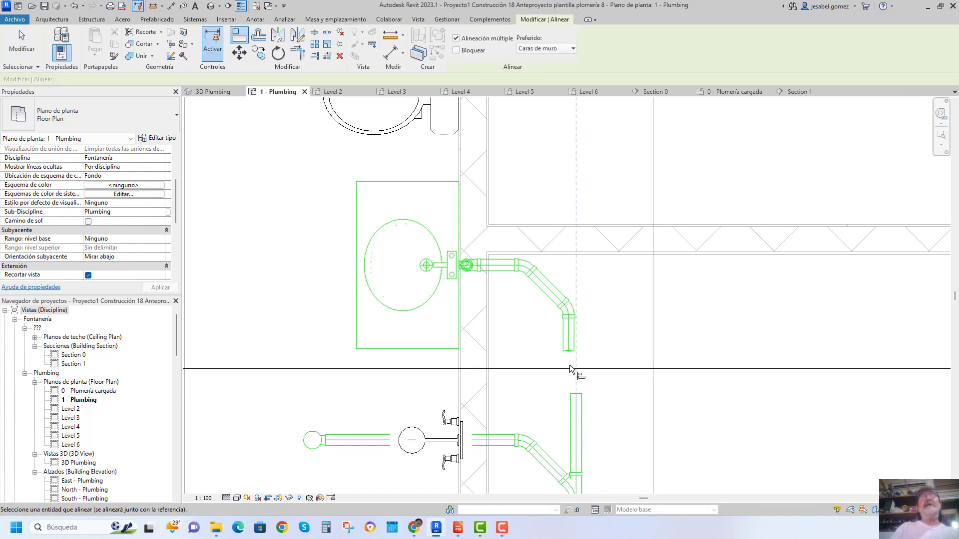
click(568, 342)
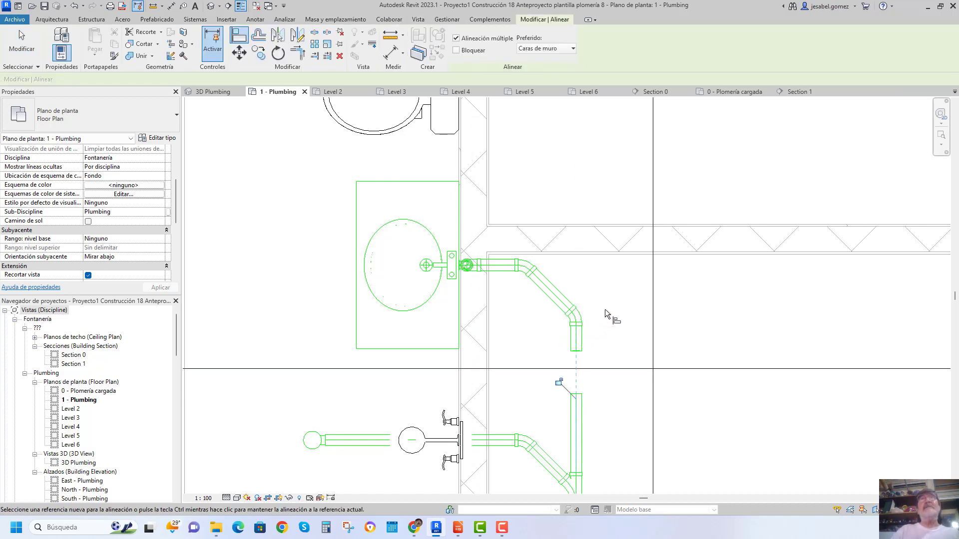
In Section 1, delete the short pipe segment and the elbow at the joint.
click(799, 92)
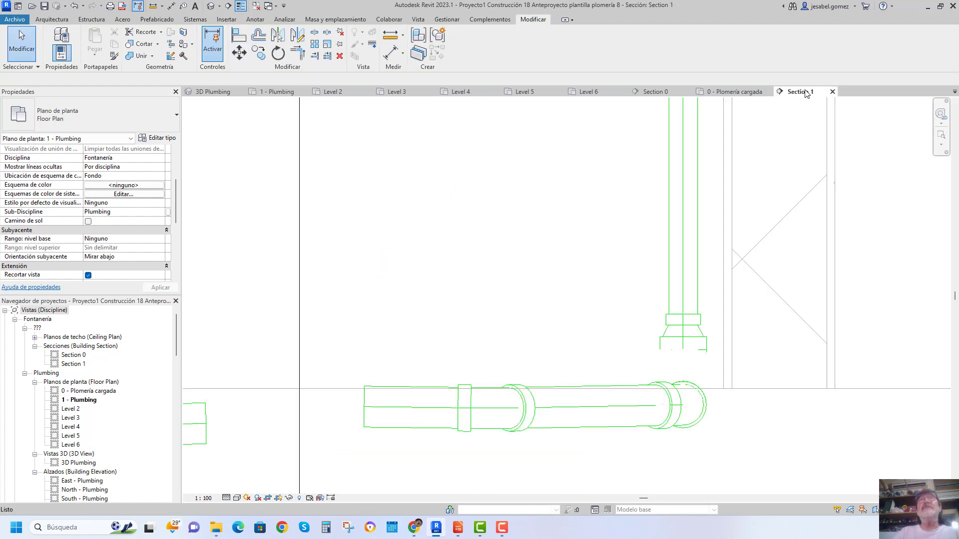
scroll(517, 170, down, 3)
middle_drag(403, 365, 497, 352)
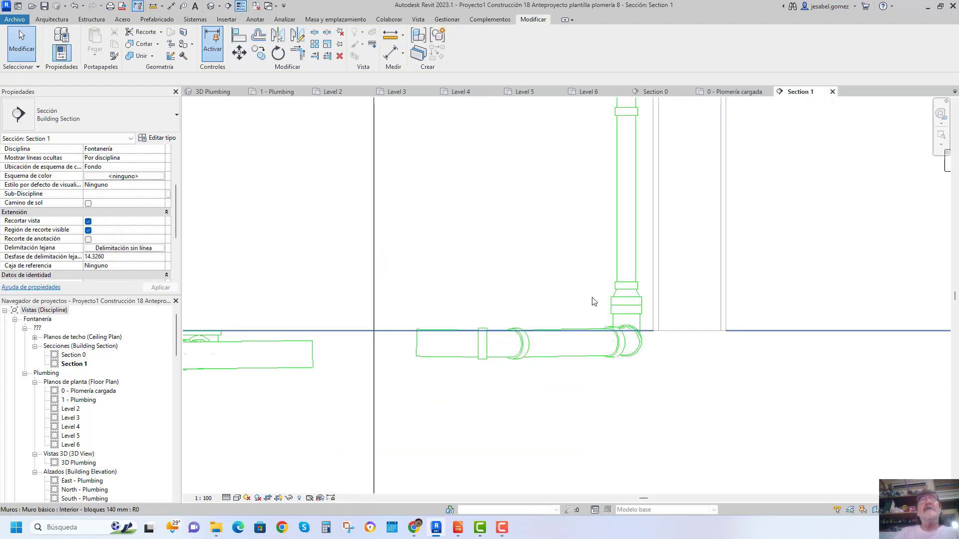
scroll(497, 351, up, 1)
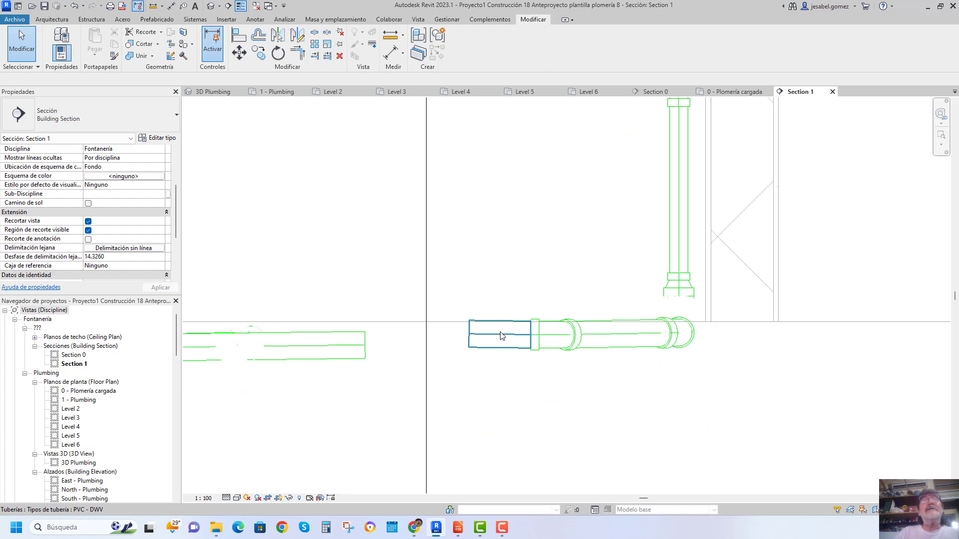
scroll(500, 345, up, 1)
click(502, 337)
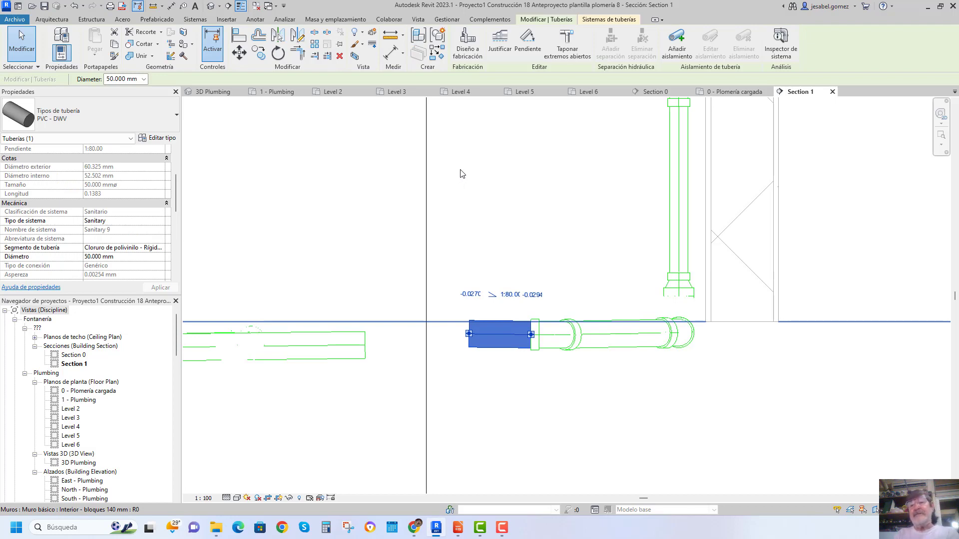
key(Delete)
click(538, 334)
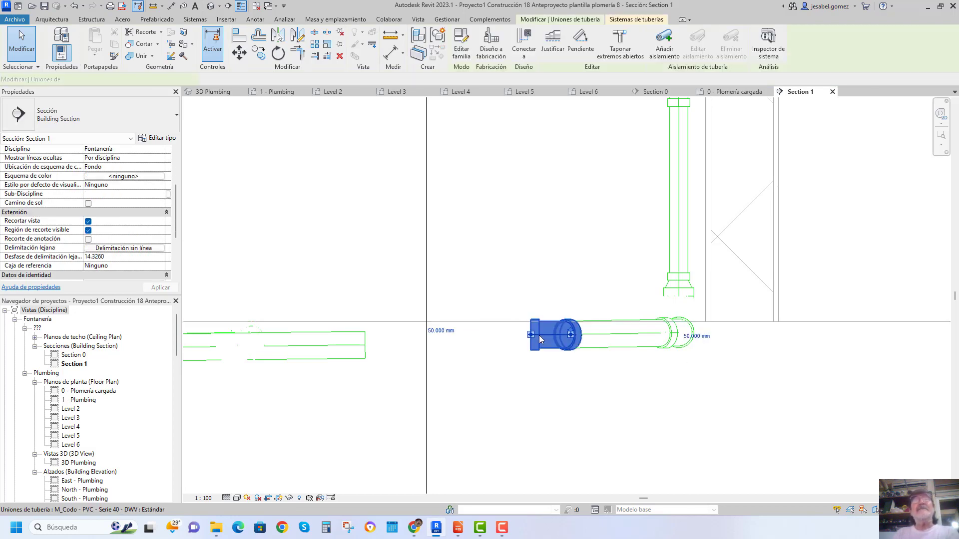
key(Delete)
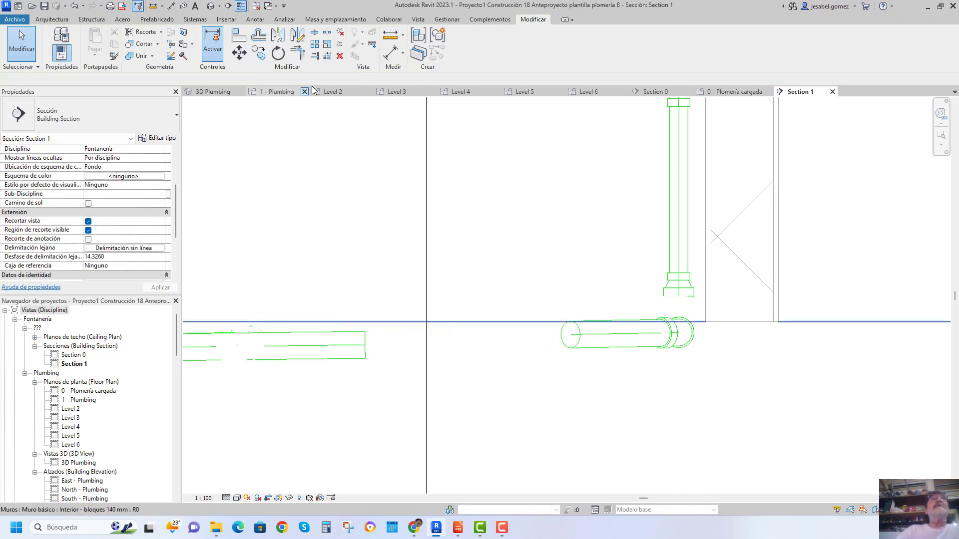
Draw a downward-sloping 1:80 pipe from the washbasin's angled drain, joined by a new elbow.
click(278, 91)
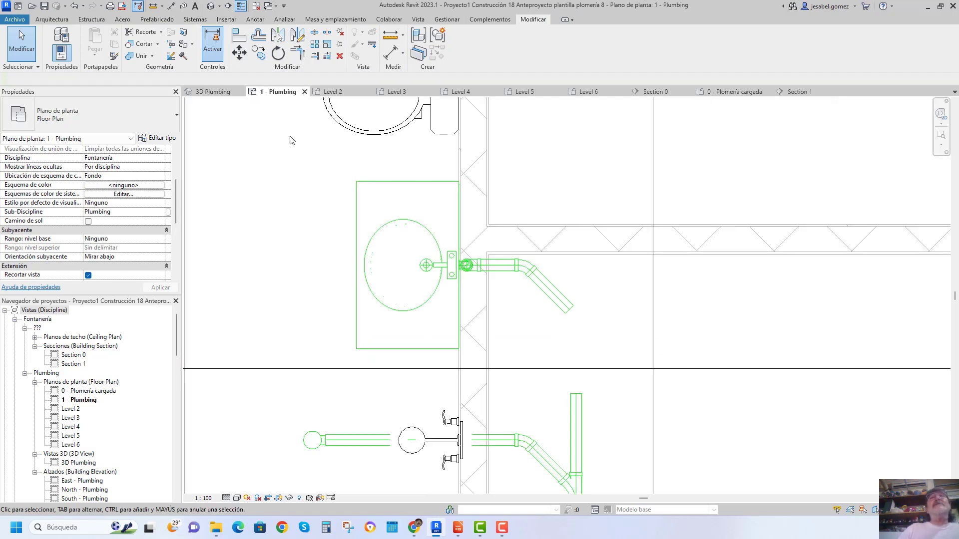
click(551, 297)
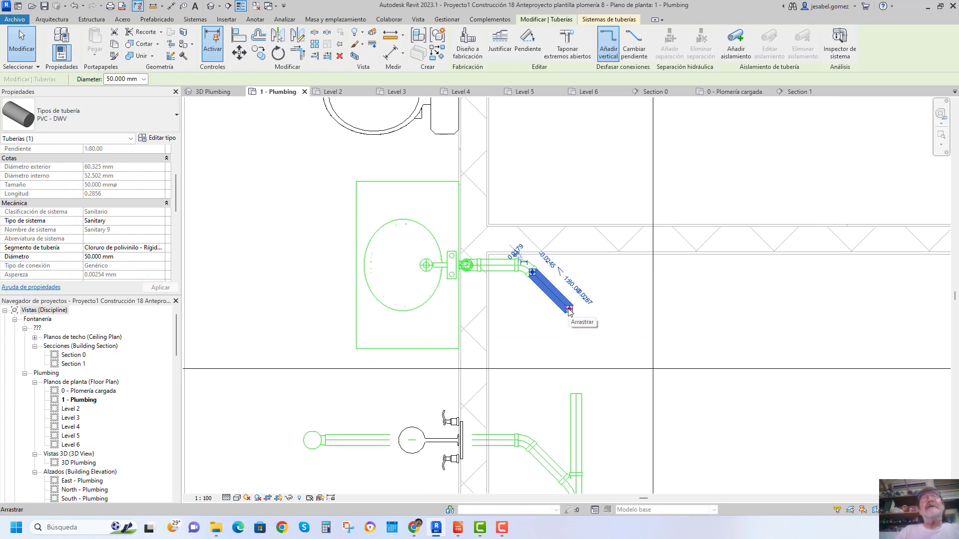
right_click(569, 312)
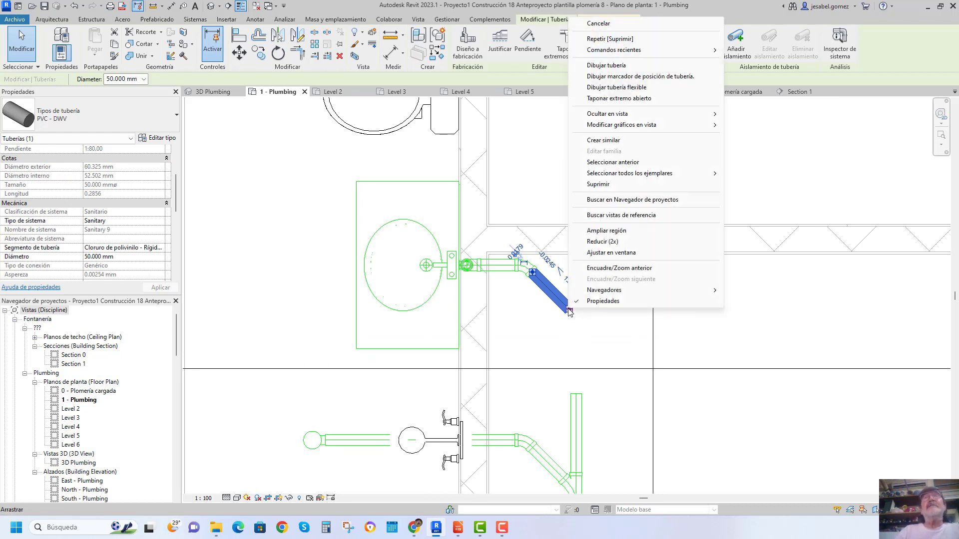
click(606, 66)
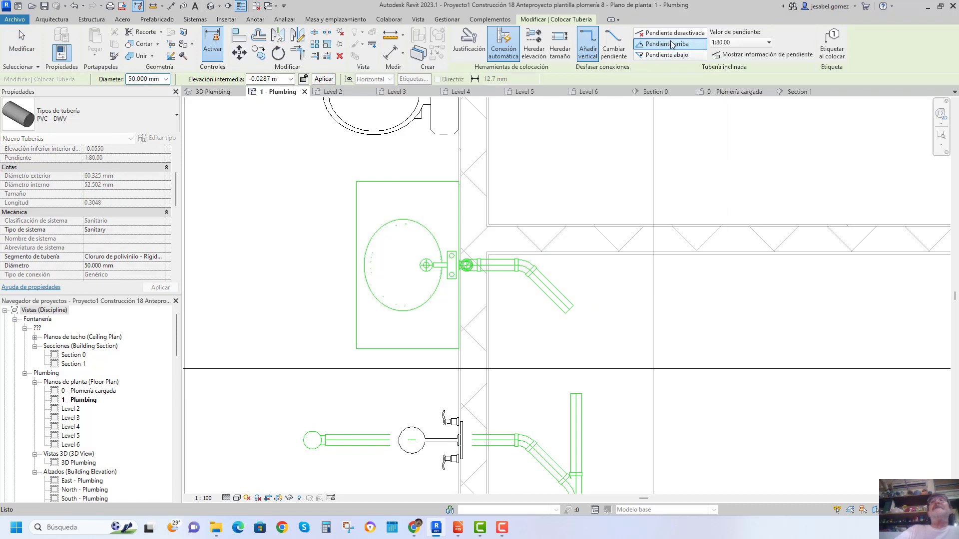
click(688, 59)
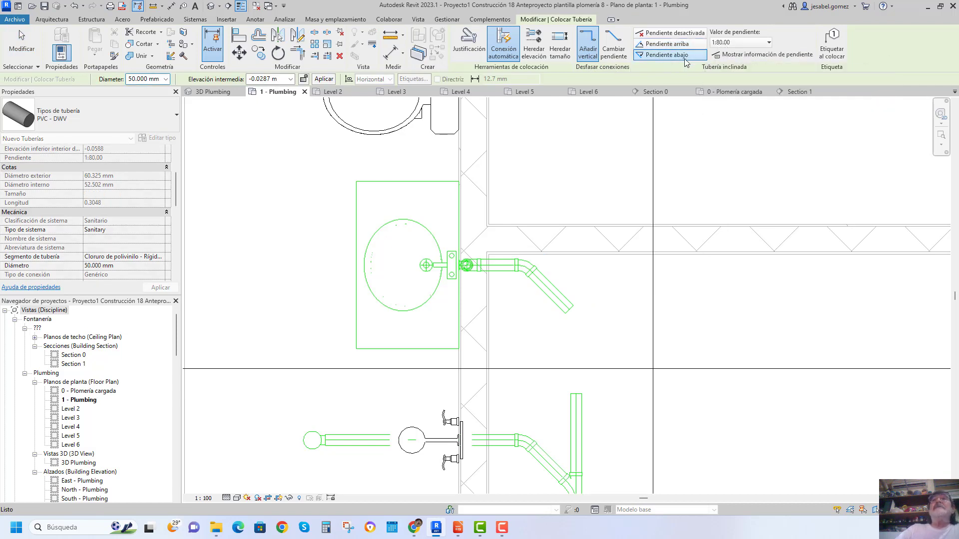
click(569, 310)
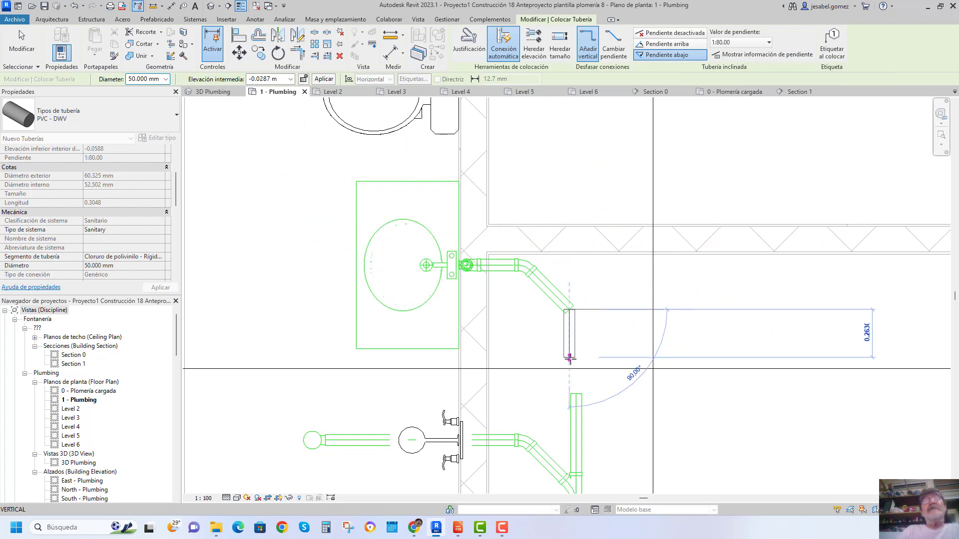
click(569, 358)
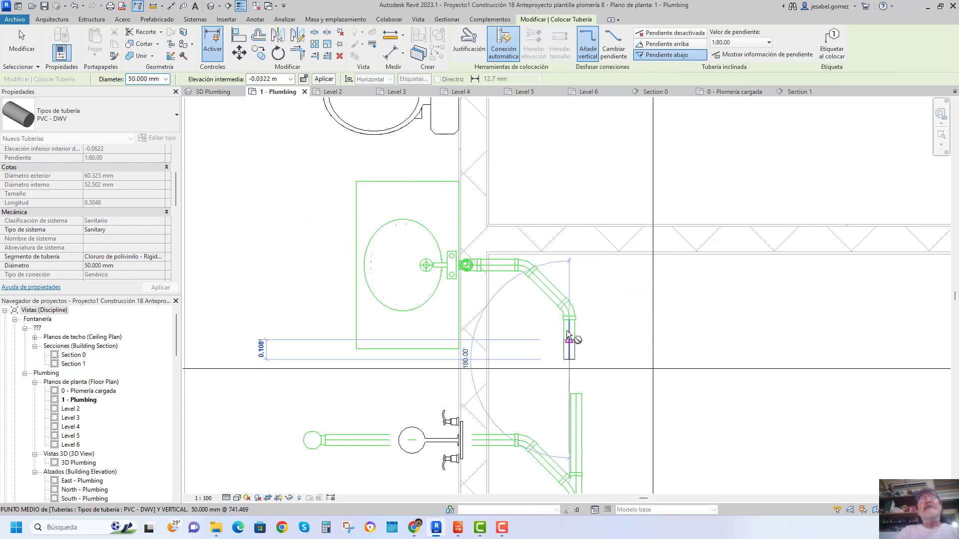
key(Escape)
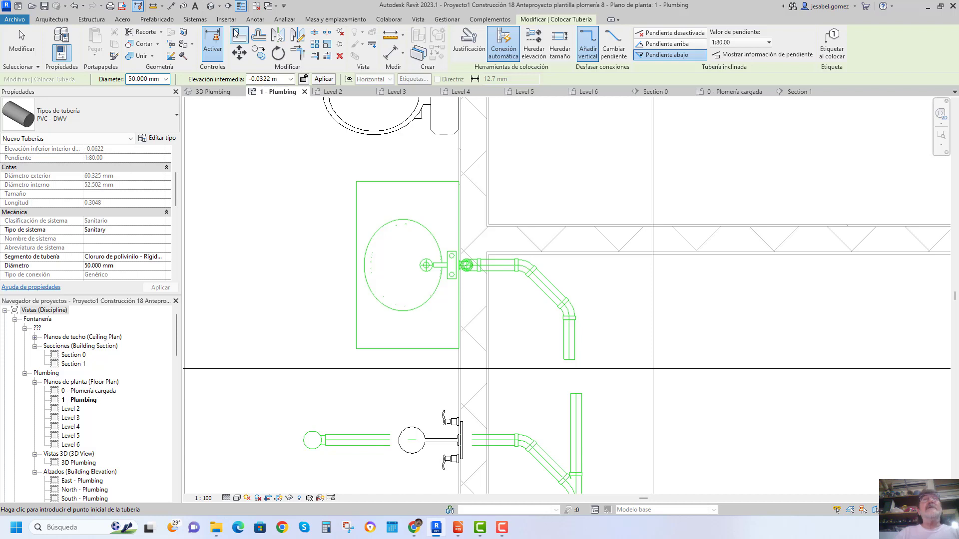
click(239, 35)
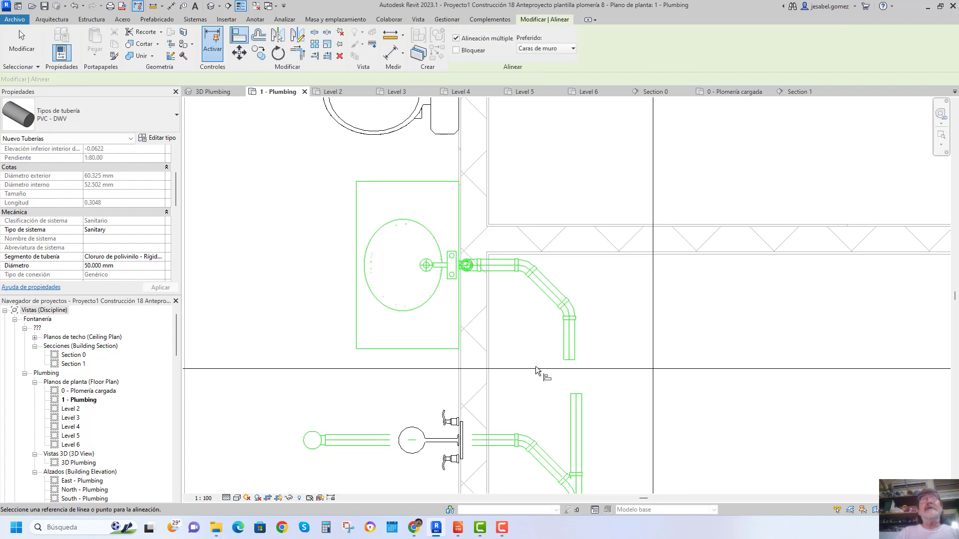
Align the vertical run to the lower pipe in plan, then align the right pipe to the left pipe's centreline in Section 1.
click(565, 342)
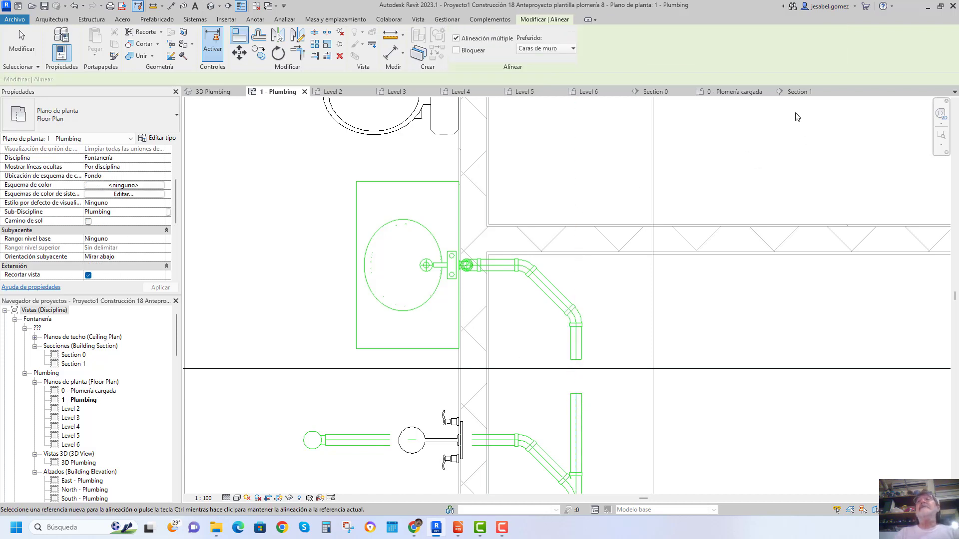
key(Escape)
key(Escape)
click(799, 93)
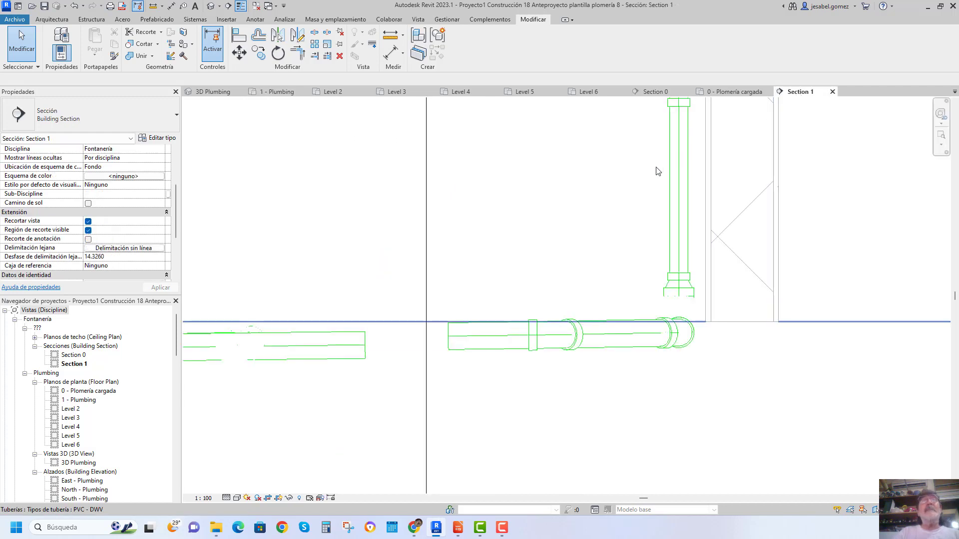
click(239, 35)
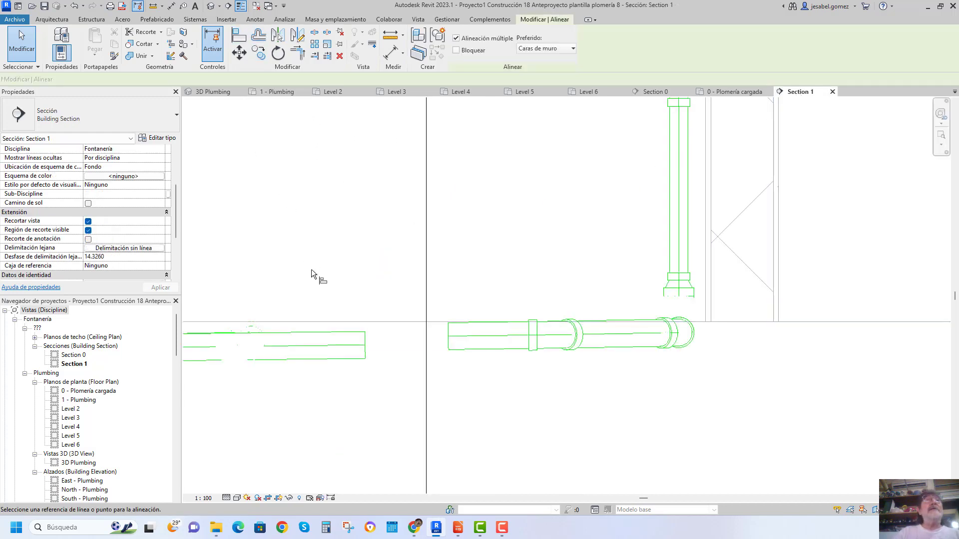
click(340, 342)
click(478, 336)
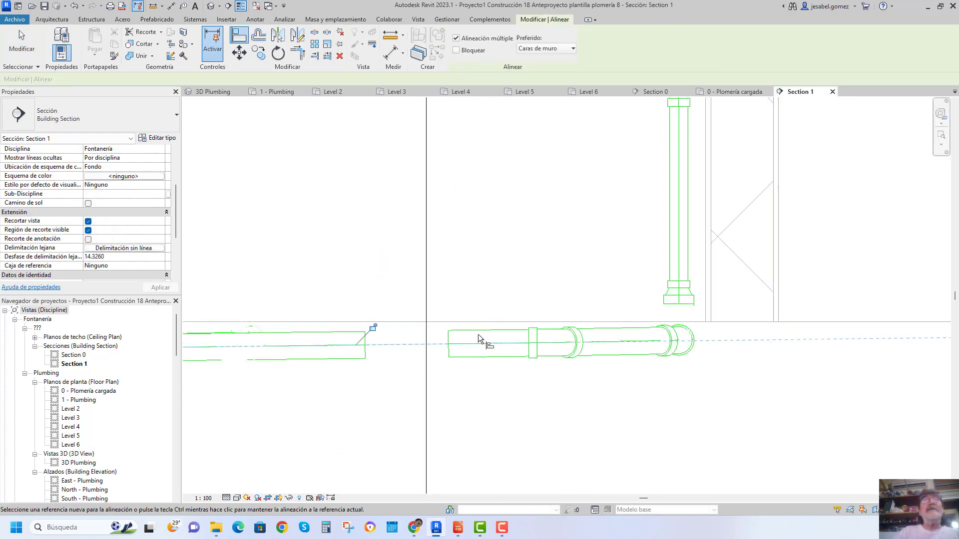
key(Escape)
key(Escape)
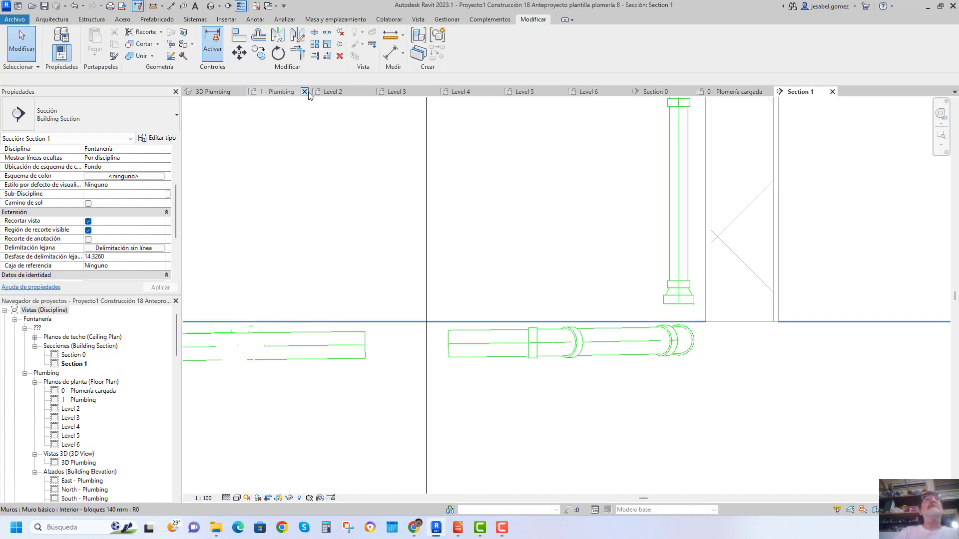
On the 1 - Plumbing plan, stretch the washbasin's 50 mm drain pipe down to 0.7987 to reach the lower line.
click(275, 94)
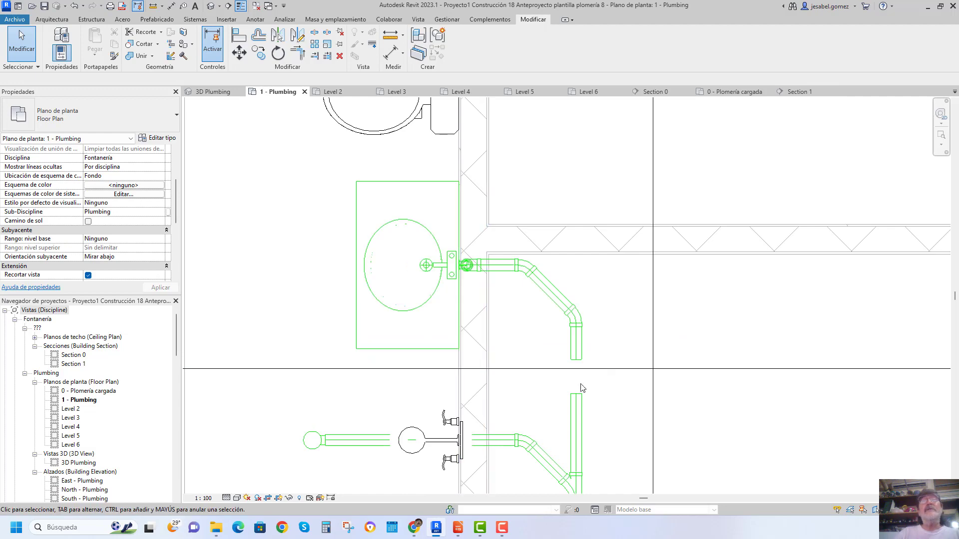
scroll(577, 360, up, 2)
click(576, 350)
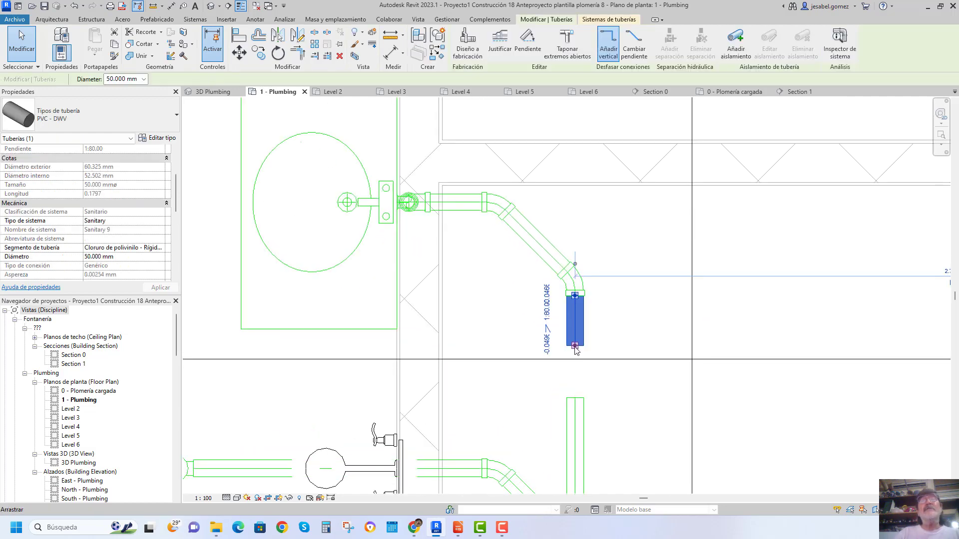
mouse_move(575, 346)
mouse_down()
mouse_move(575, 398)
mouse_move(575, 295)
mouse_up()
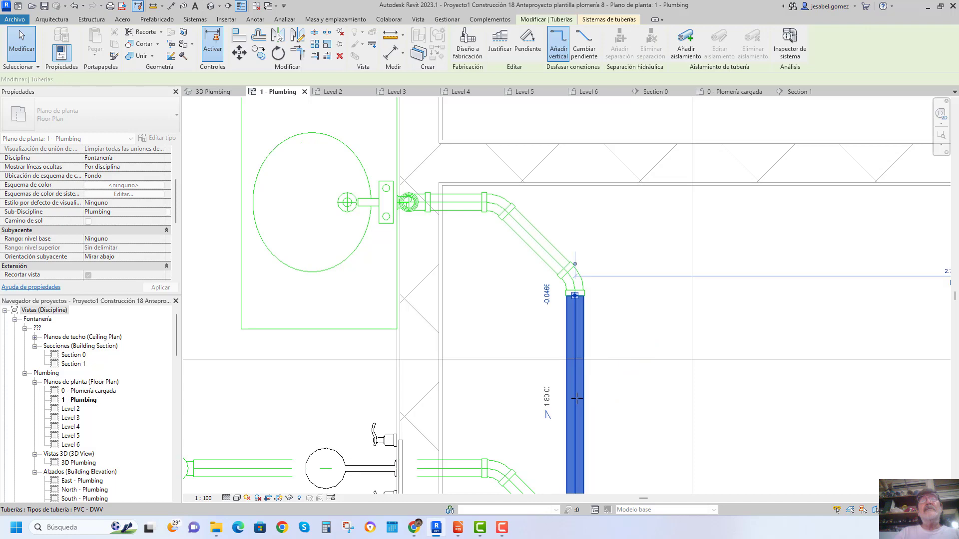
click(609, 233)
scroll(612, 227, down, 2)
scroll(575, 222, down, 2)
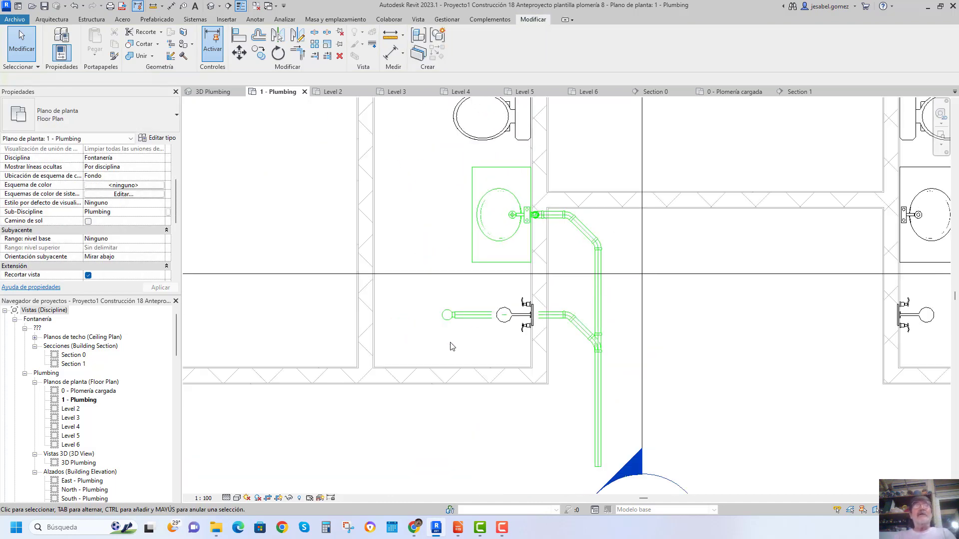
scroll(451, 346, up, 1)
scroll(436, 329, up, 2)
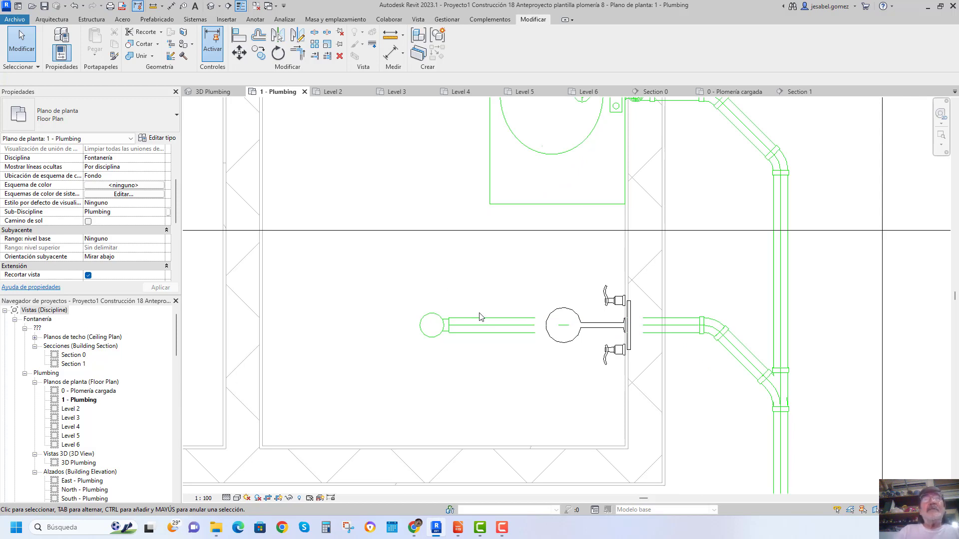
Copy the toilet's horizontal 50 mm drain pipe to a parallel position just above the original.
click(488, 322)
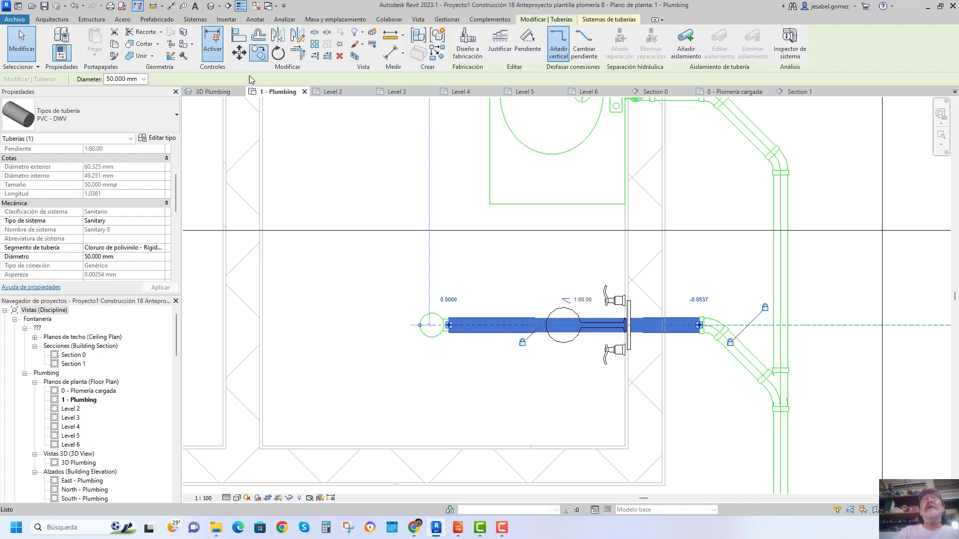
click(259, 53)
click(353, 334)
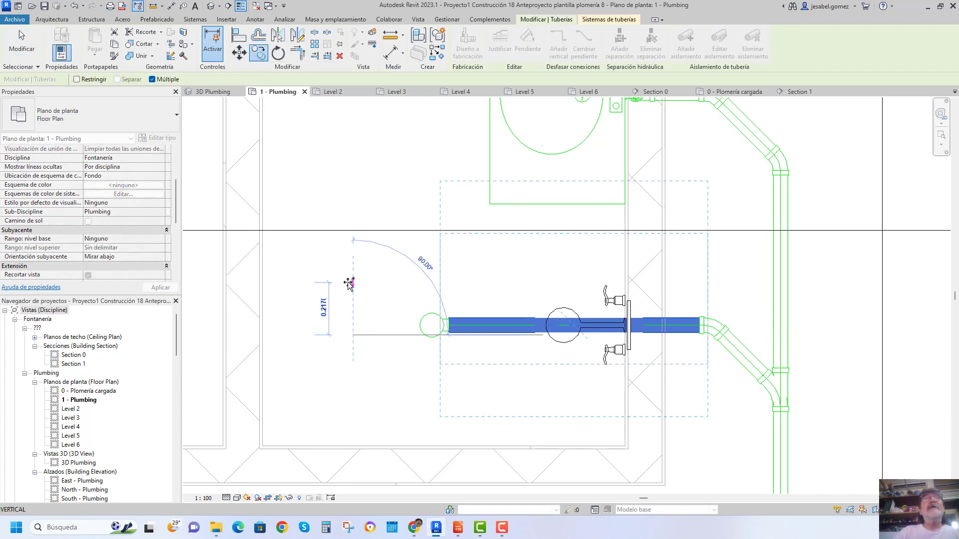
click(355, 278)
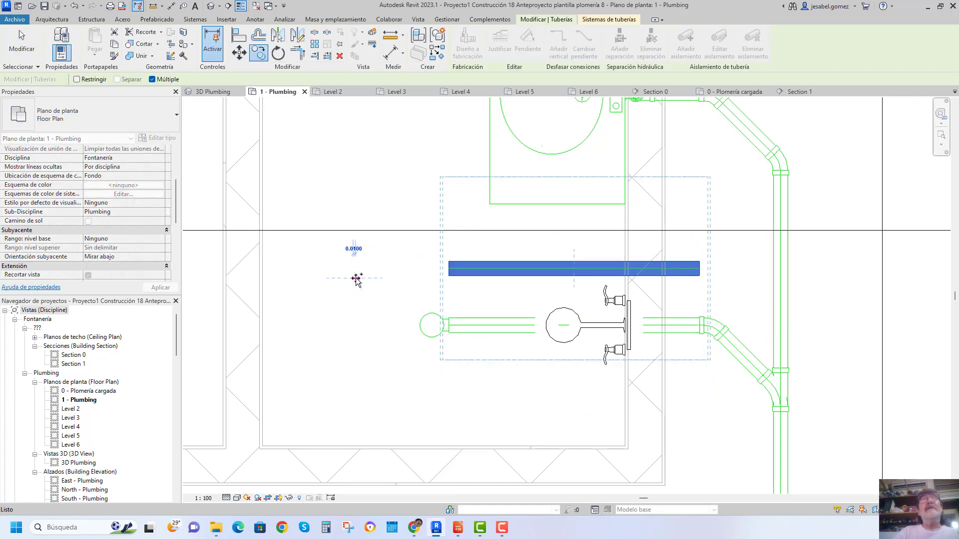
key(Escape)
key(Escape)
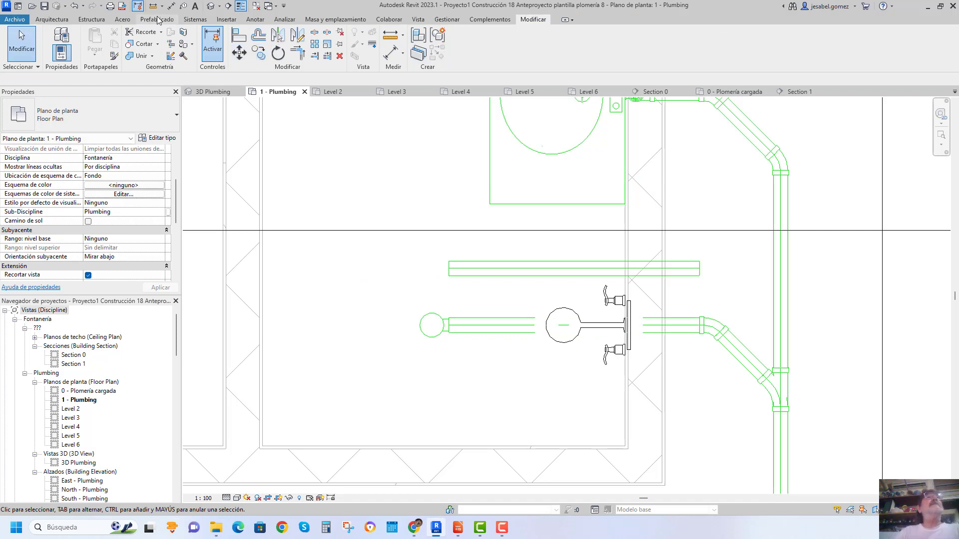
Start placing Plumbing Equipment, browse its type list, and cancel.
click(190, 20)
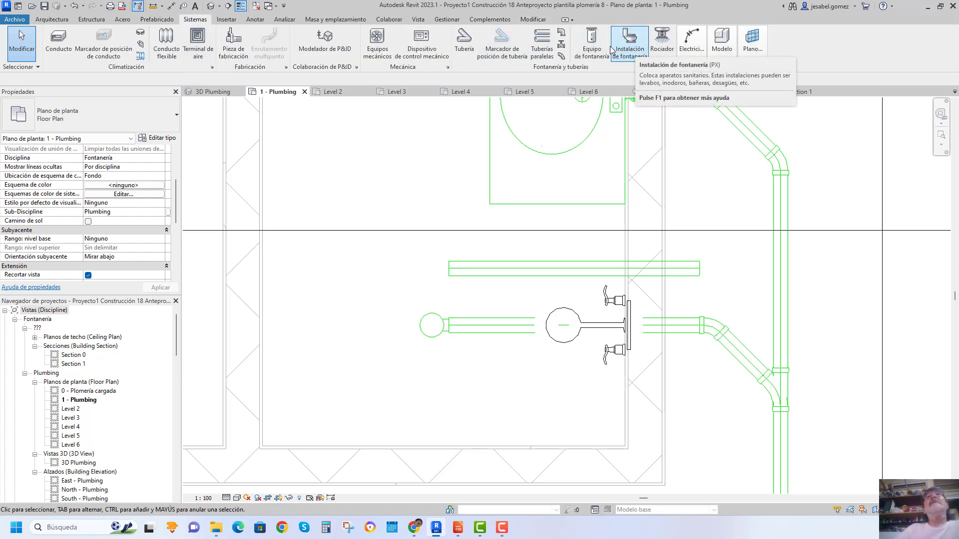
click(592, 49)
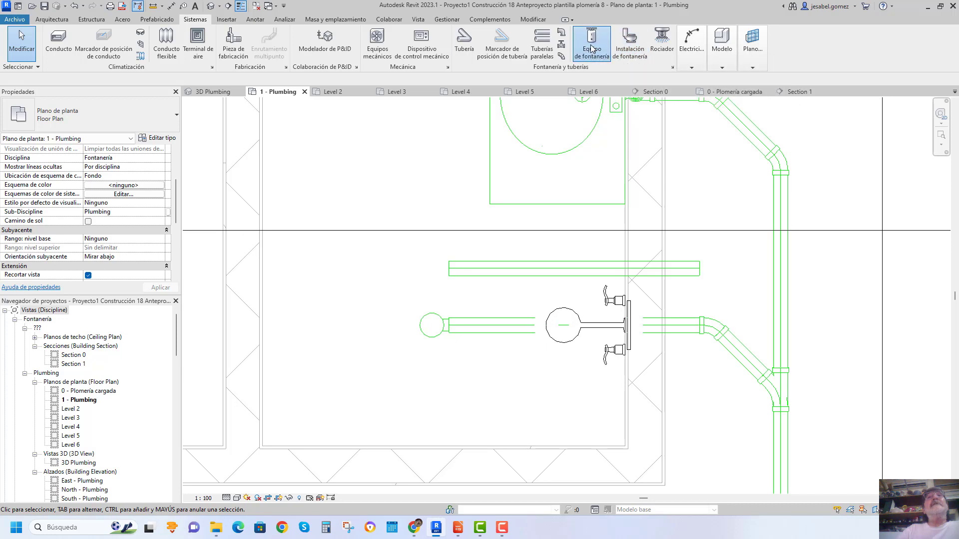
click(176, 119)
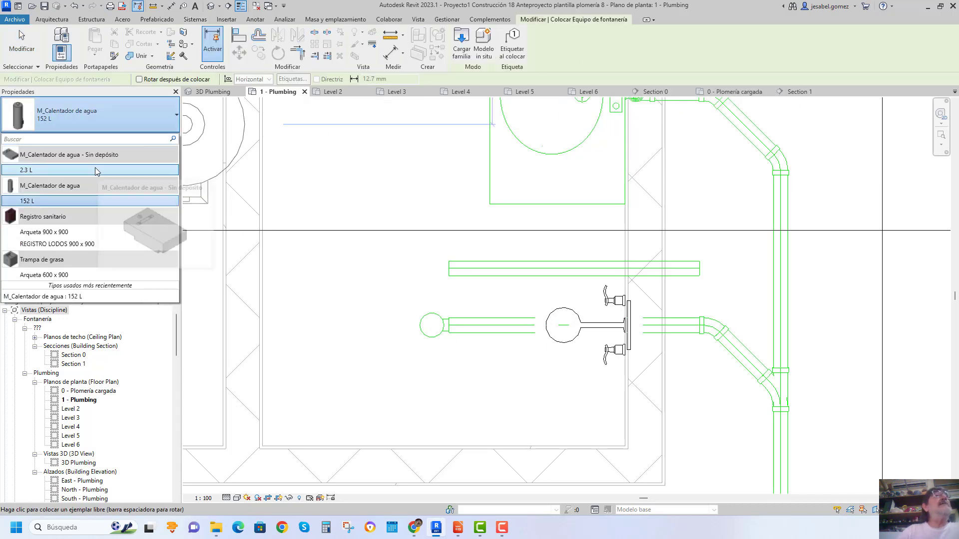
key(Escape)
key(Escape)
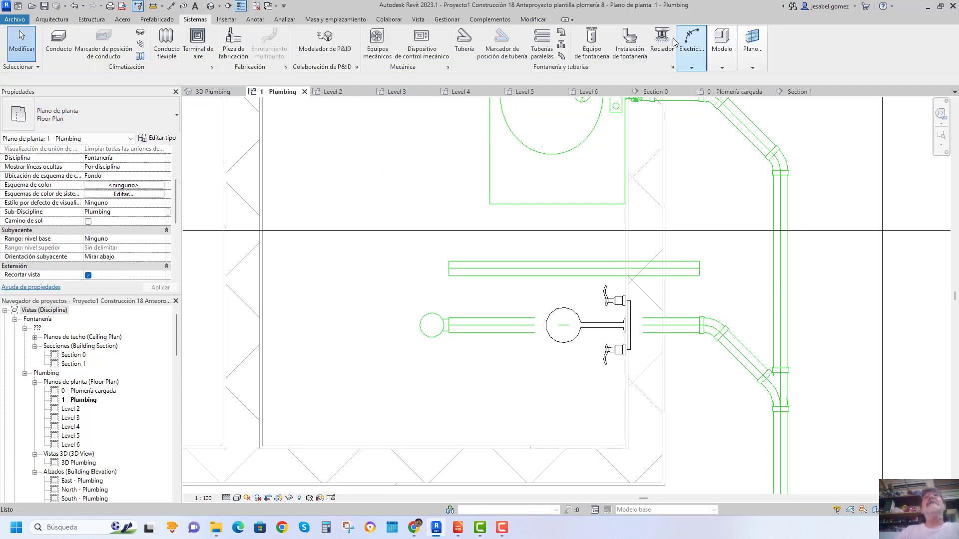
Place a Coladera de baño - Redondo 100mm Filtro - 40mm Dreno floor drain on the copied pipe.
click(632, 48)
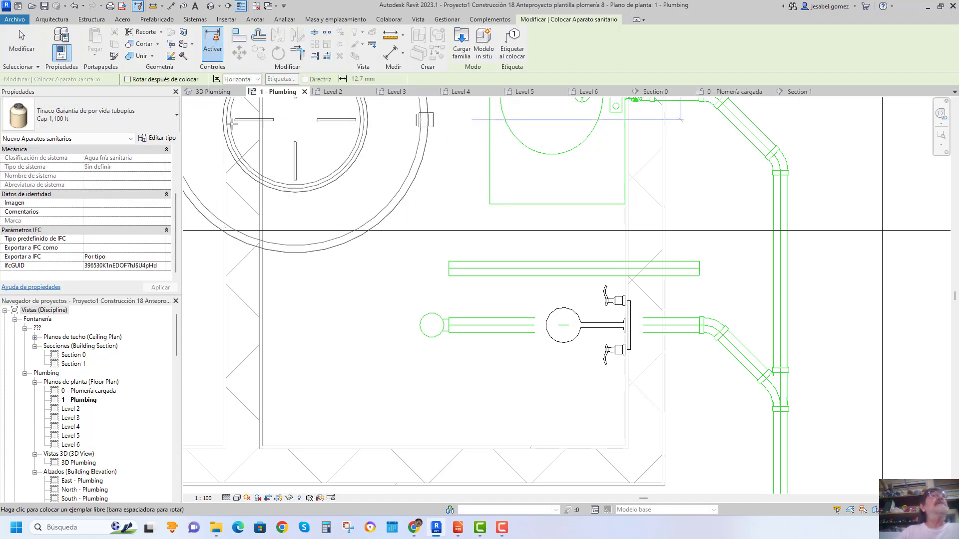
click(176, 118)
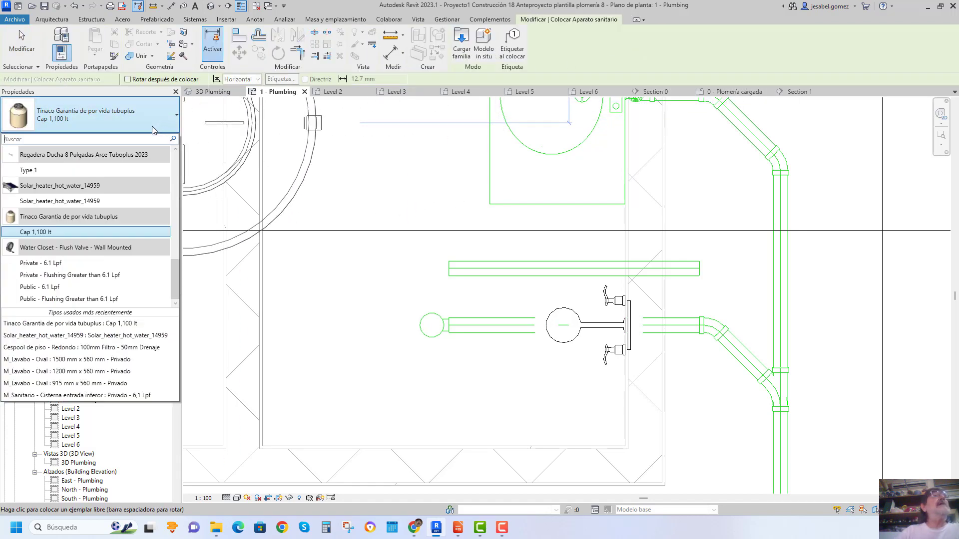
scroll(79, 206, up, 3)
scroll(79, 206, up, 3)
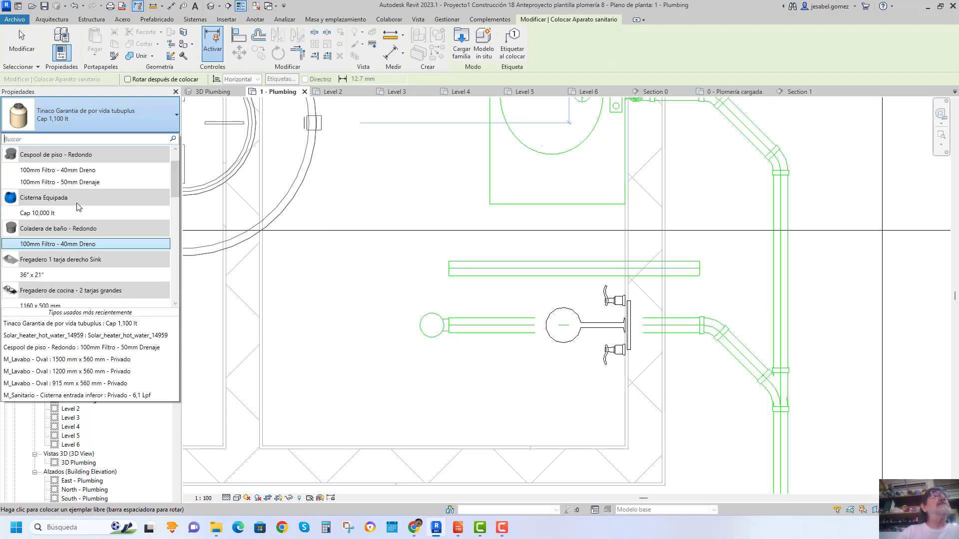
scroll(79, 207, down, 1)
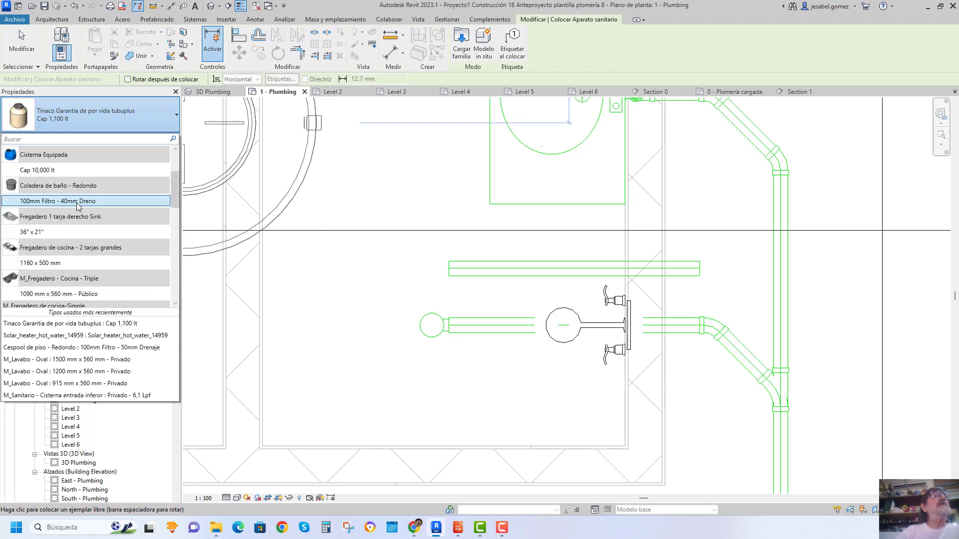
click(38, 201)
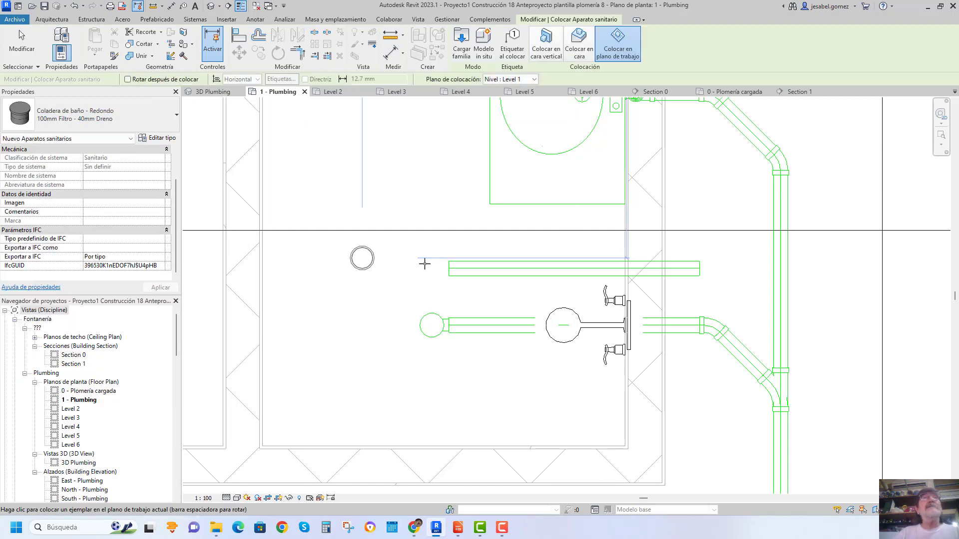
scroll(499, 274, up, 2)
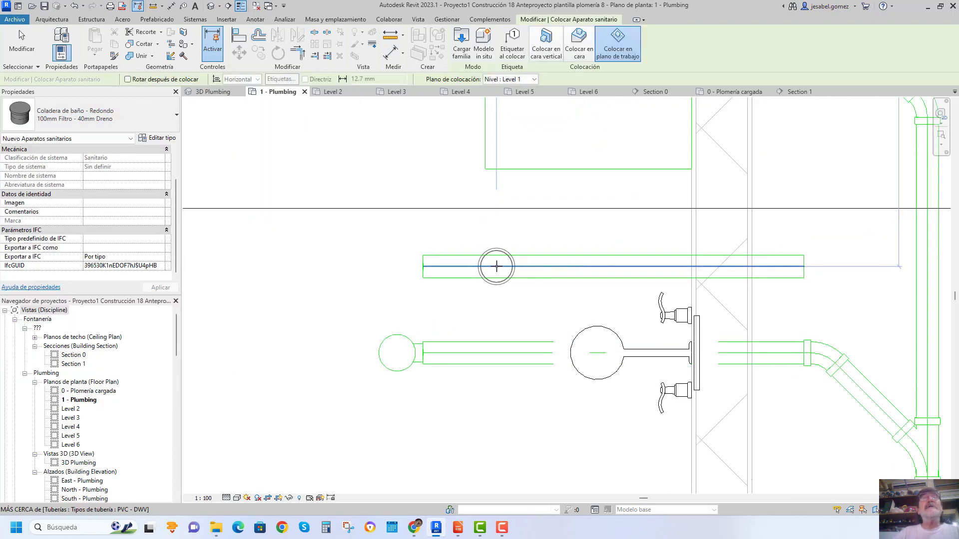
click(496, 266)
key(Escape)
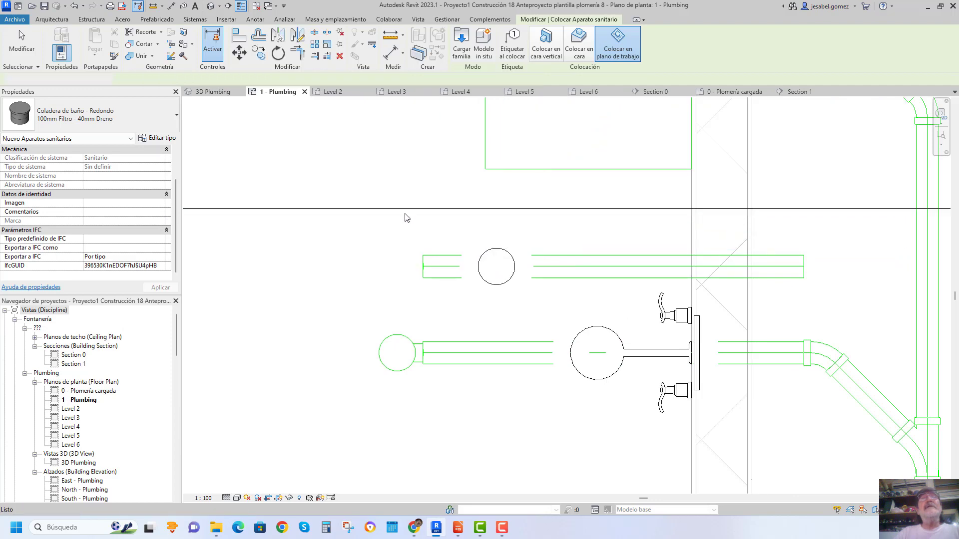
key(Escape)
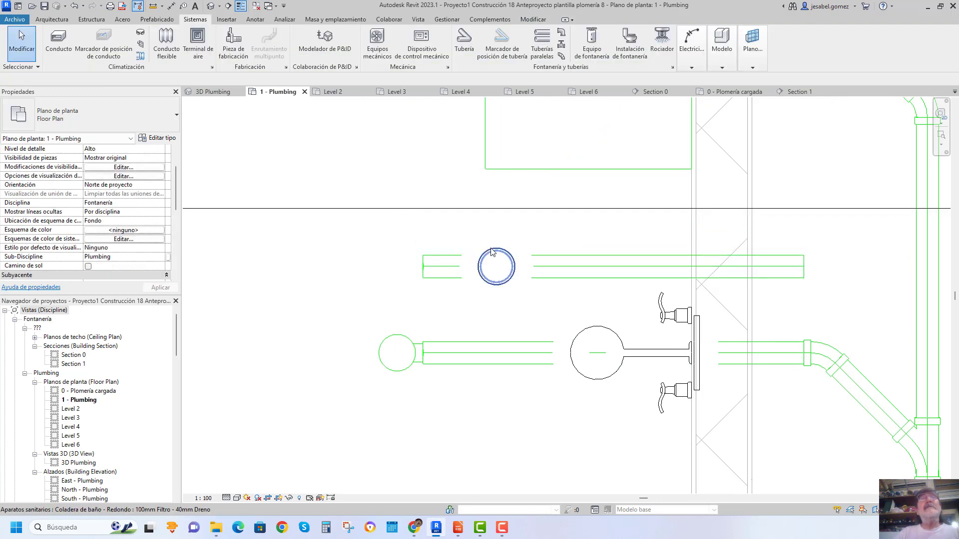
Drag the Section 0 cut line slightly down on the plan.
scroll(494, 253, down, 5)
scroll(496, 247, down, 2)
scroll(519, 272, down, 4)
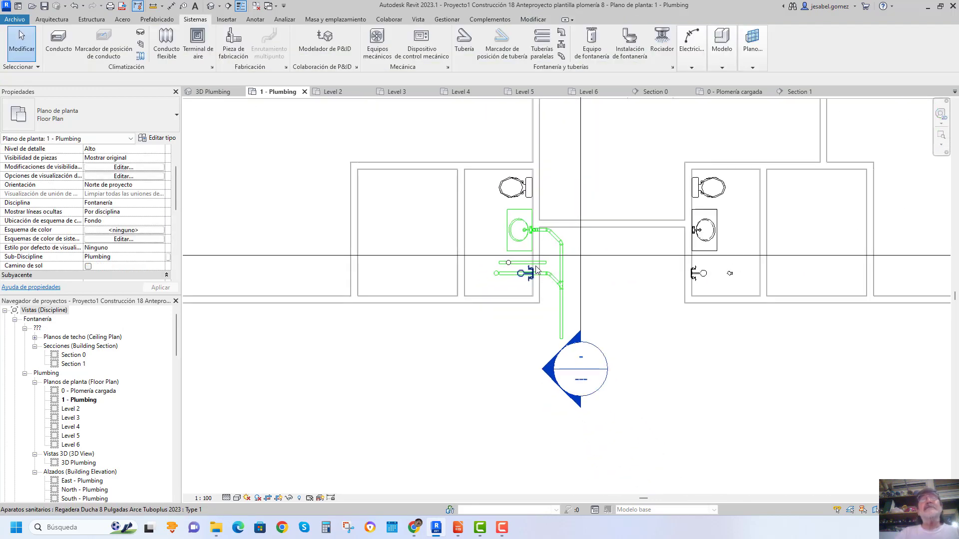
click(594, 260)
scroll(593, 257, up, 2)
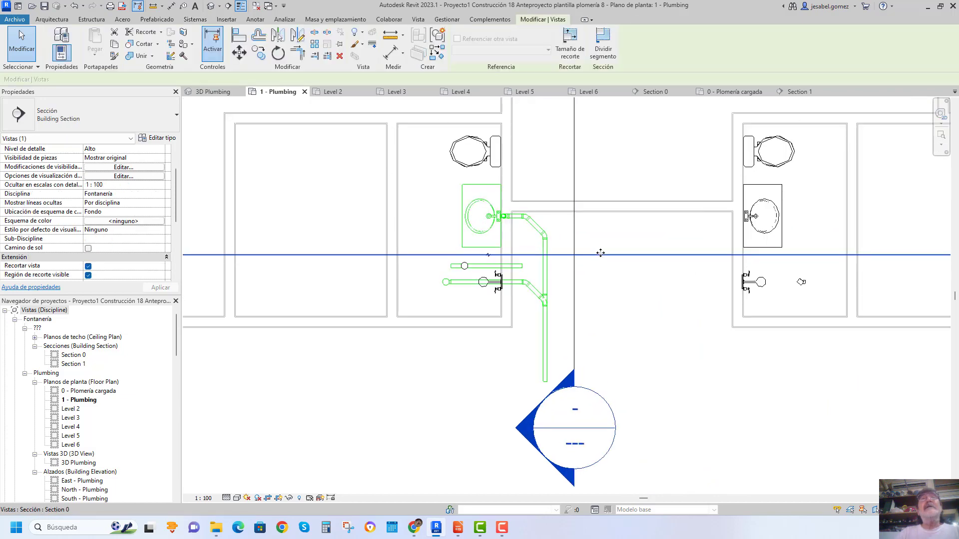
drag(601, 254, 601, 275)
scroll(446, 294, up, 1)
scroll(445, 295, up, 3)
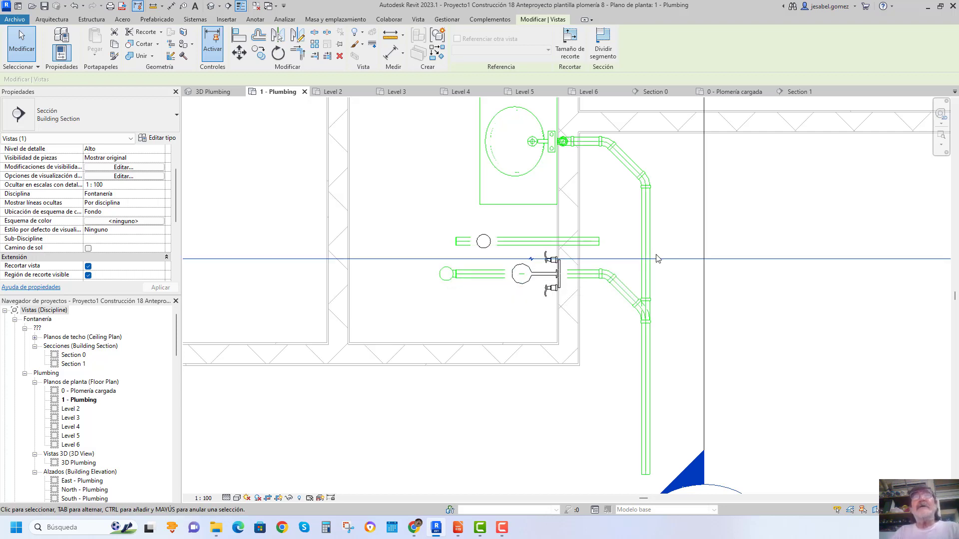
Shift the vertical 50 mm PVC - DWV drain pipe below the basin slightly left, lengthening it to 0.8632.
scroll(671, 230, down, 2)
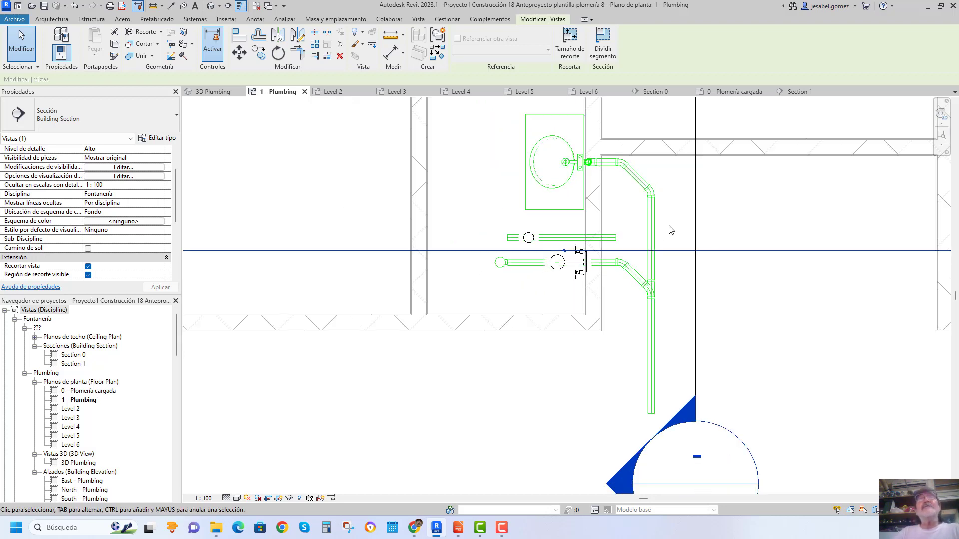
scroll(669, 231, up, 1)
scroll(661, 232, down, 2)
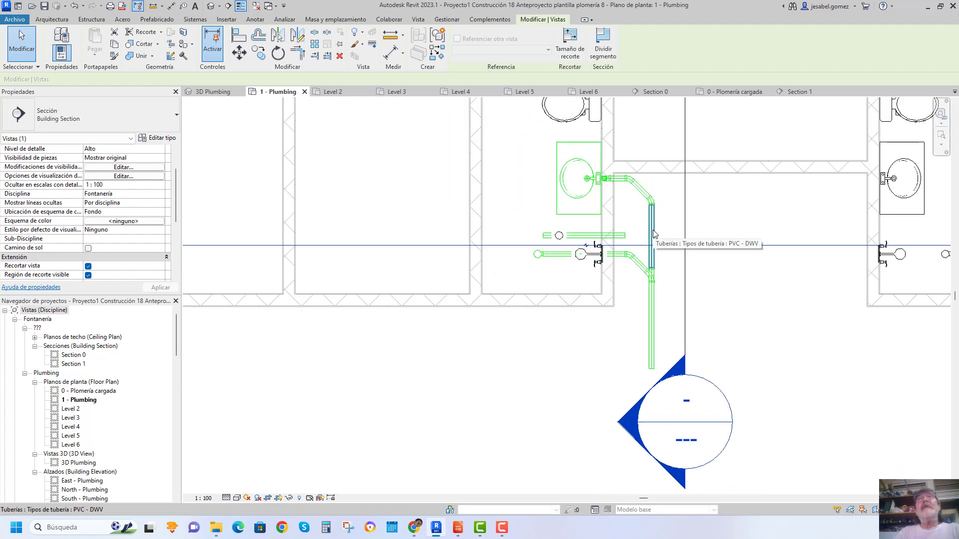
click(652, 233)
scroll(652, 231, up, 1)
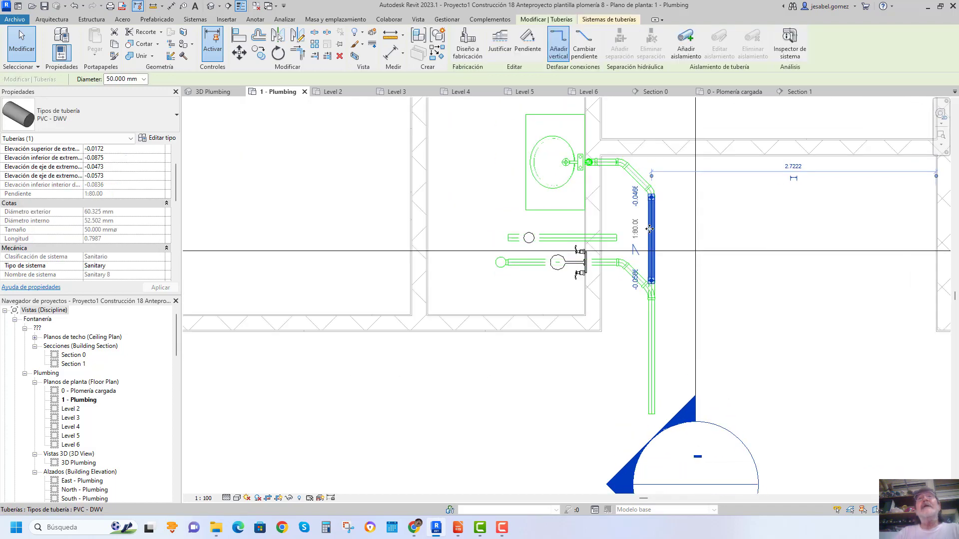
drag(640, 228, 641, 231)
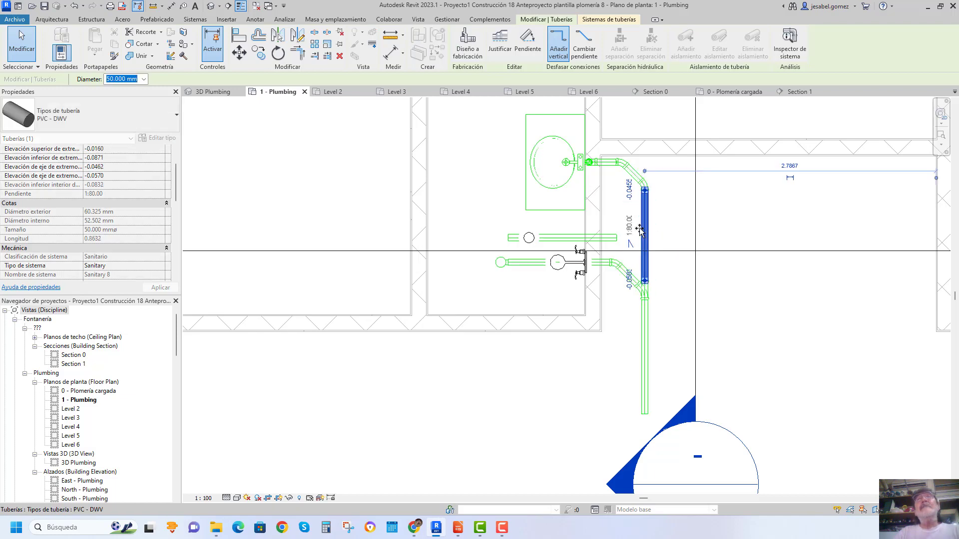
click(701, 223)
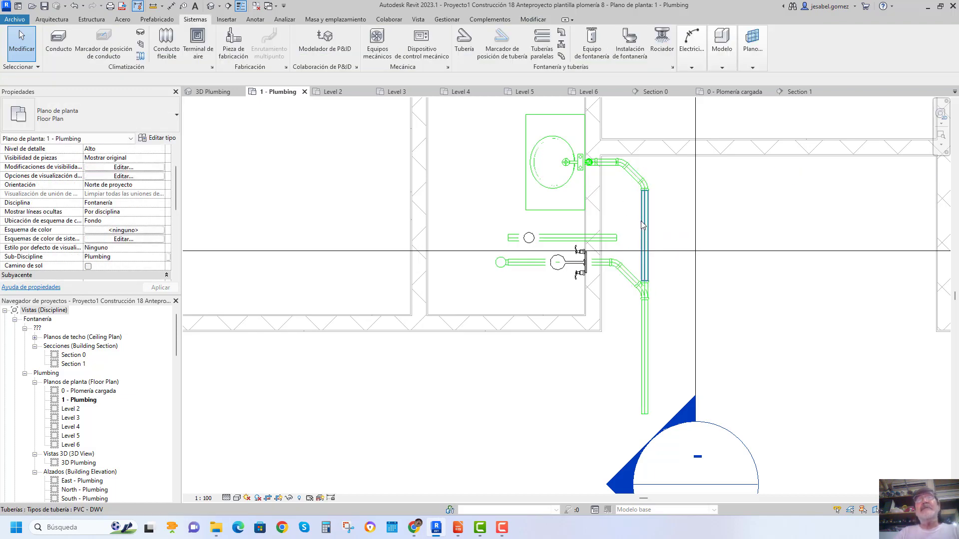
scroll(497, 238, up, 2)
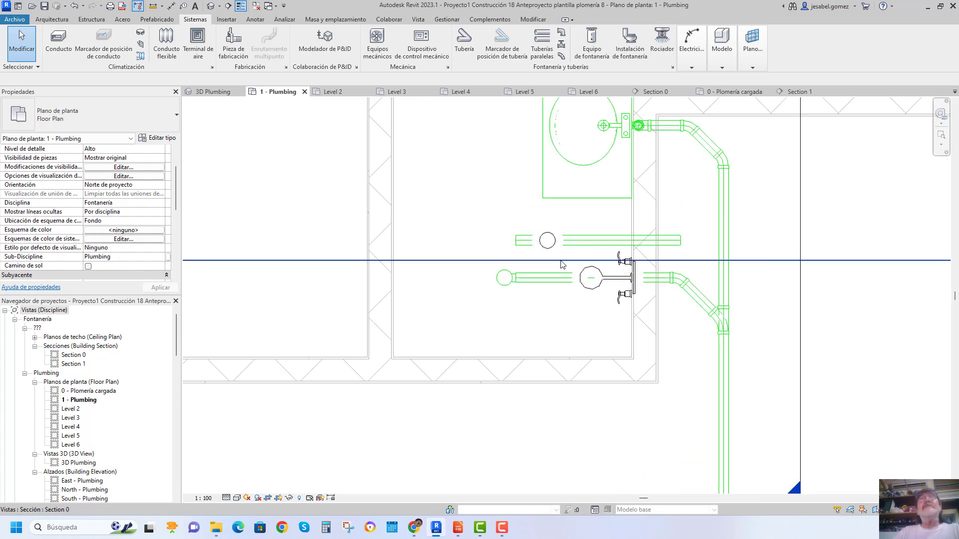
In Section 0, nudge the copied 50 mm drain pipe down to centreline ends -0.1639 and -0.1769.
click(665, 93)
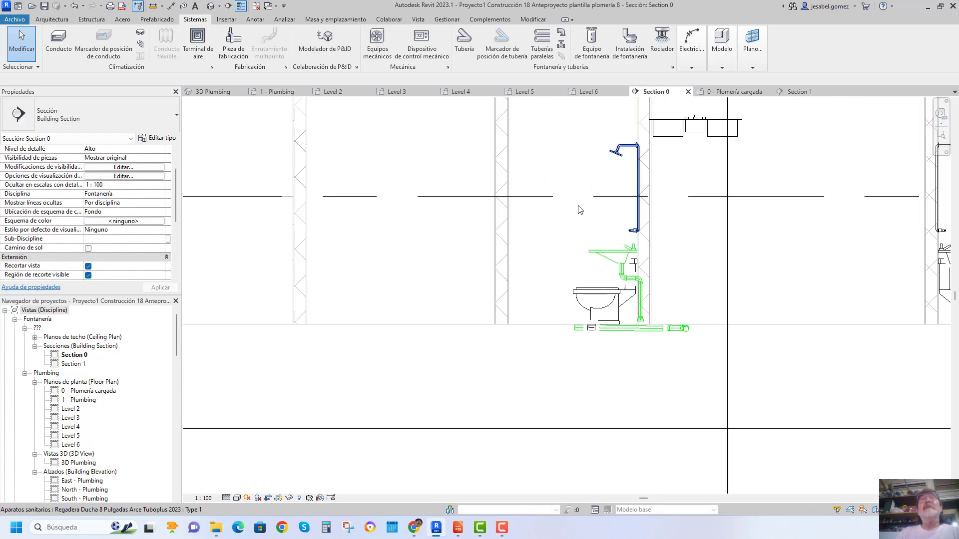
scroll(584, 344, up, 2)
scroll(595, 328, up, 2)
scroll(601, 316, up, 1)
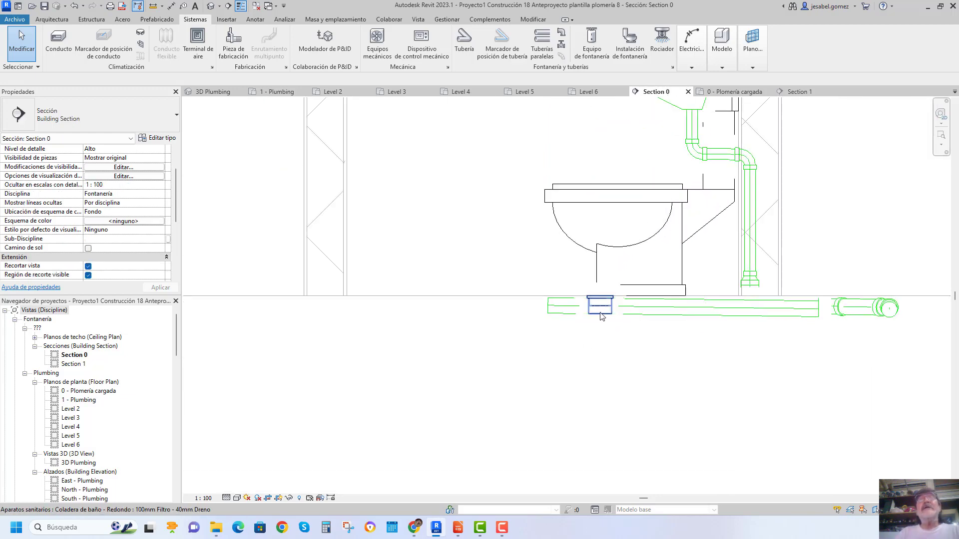
click(644, 315)
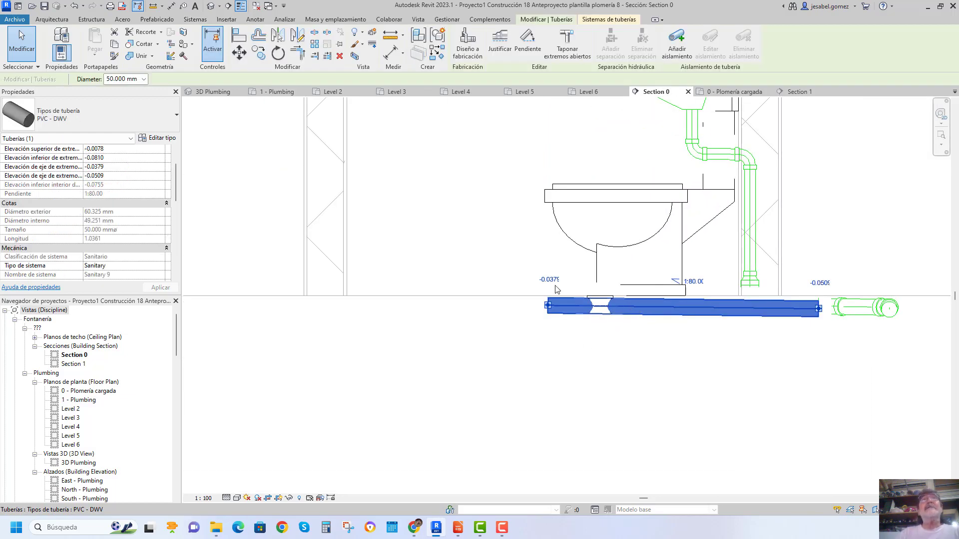
click(276, 95)
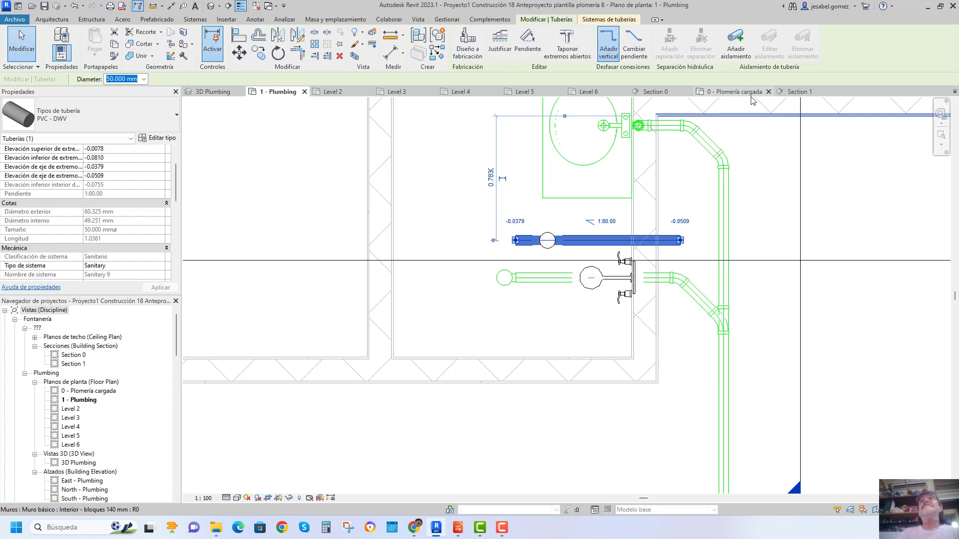
click(654, 92)
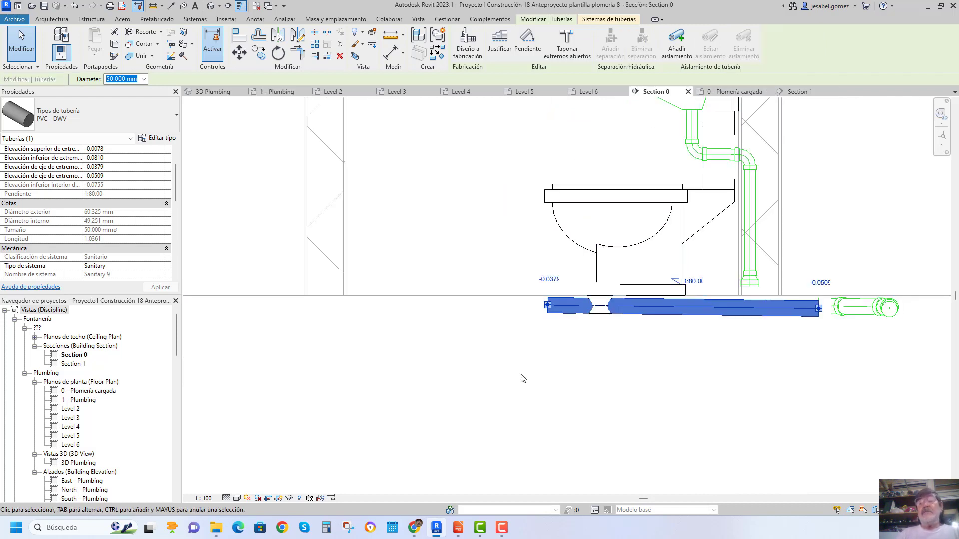
key(Down)
key(Down)
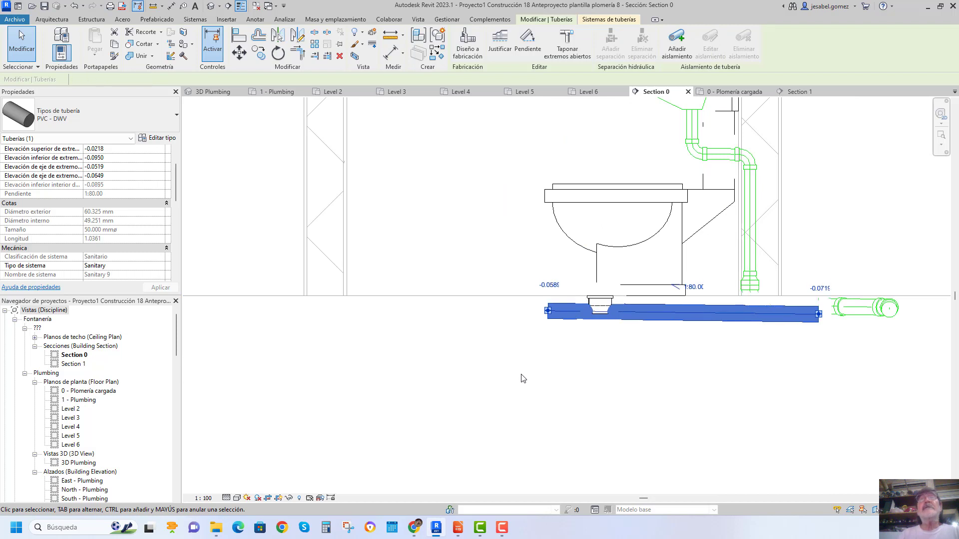
key(Down)
key(Down)
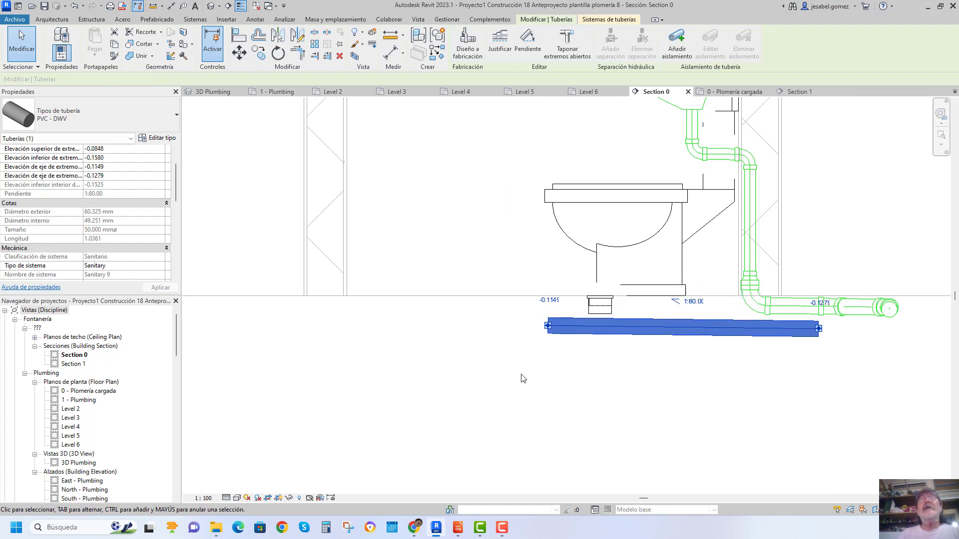
key(Down)
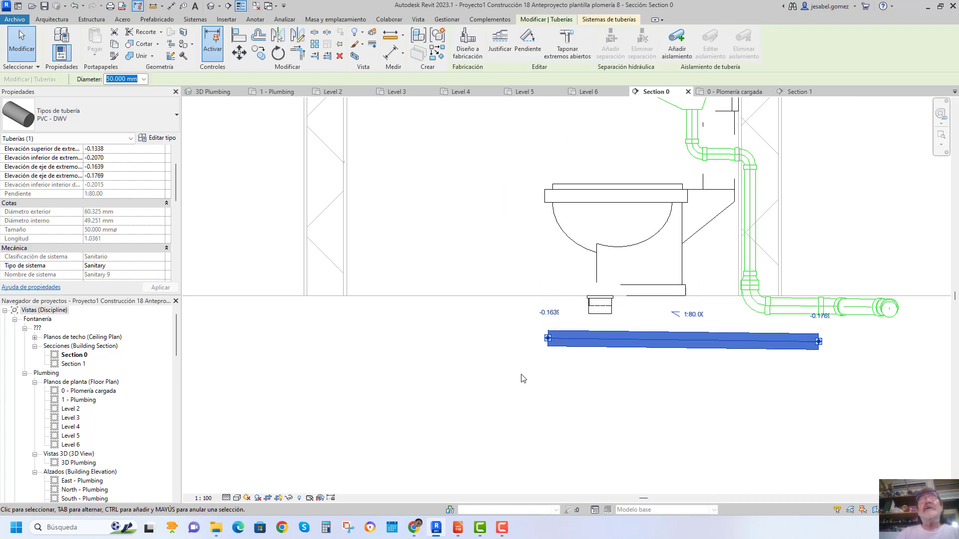
key(Escape)
Connect the floor drain beside the toilet to the lowered 50 mm pipe through a PVC Serie 40 DWV sanitary tee.
click(602, 307)
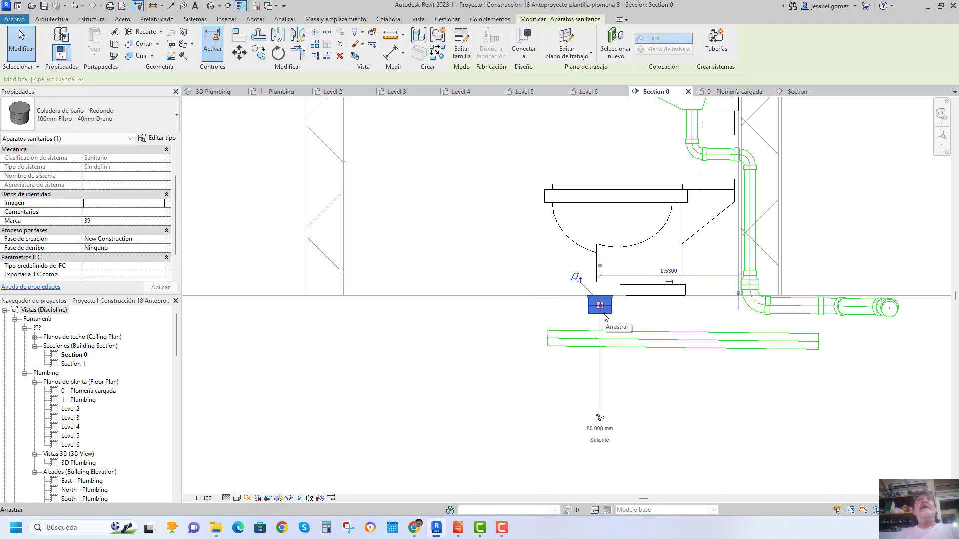
click(523, 43)
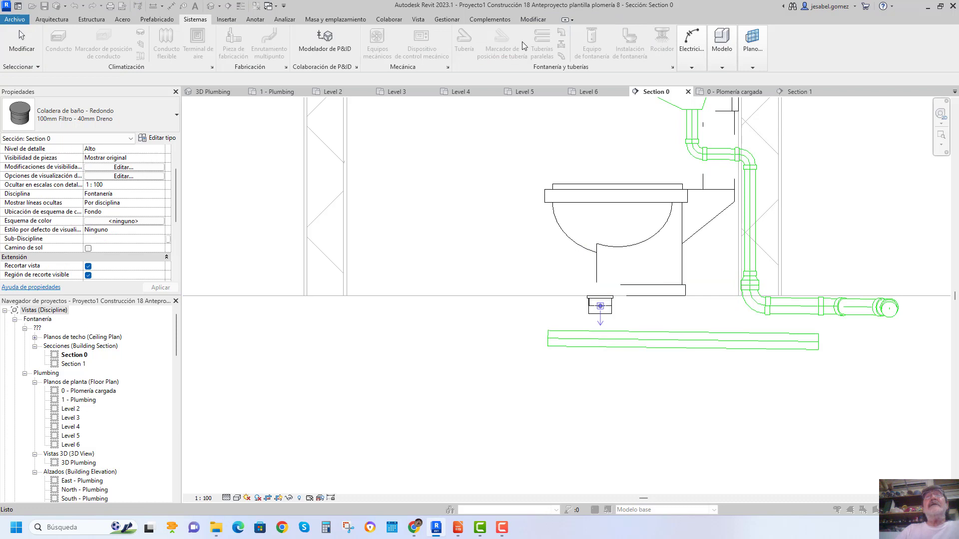
click(630, 339)
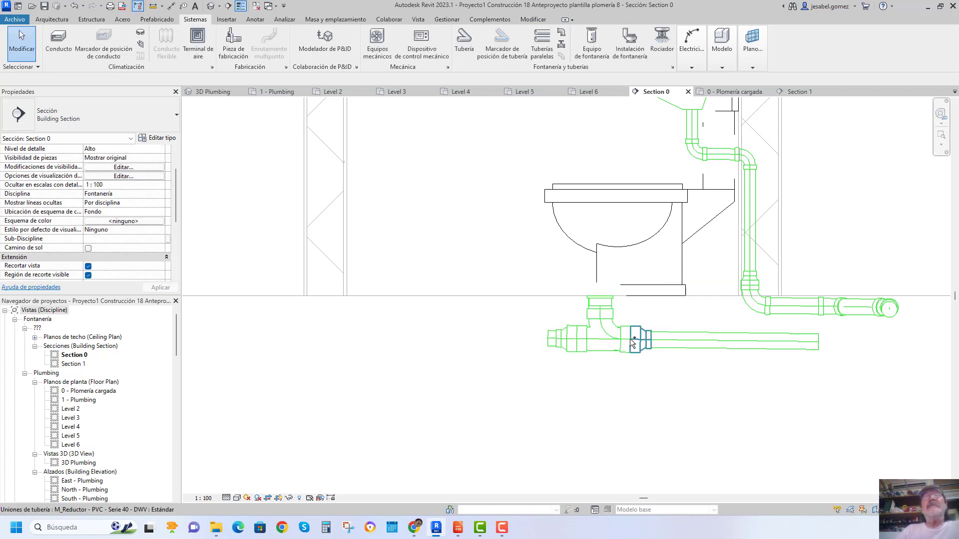
scroll(476, 343, down, 1)
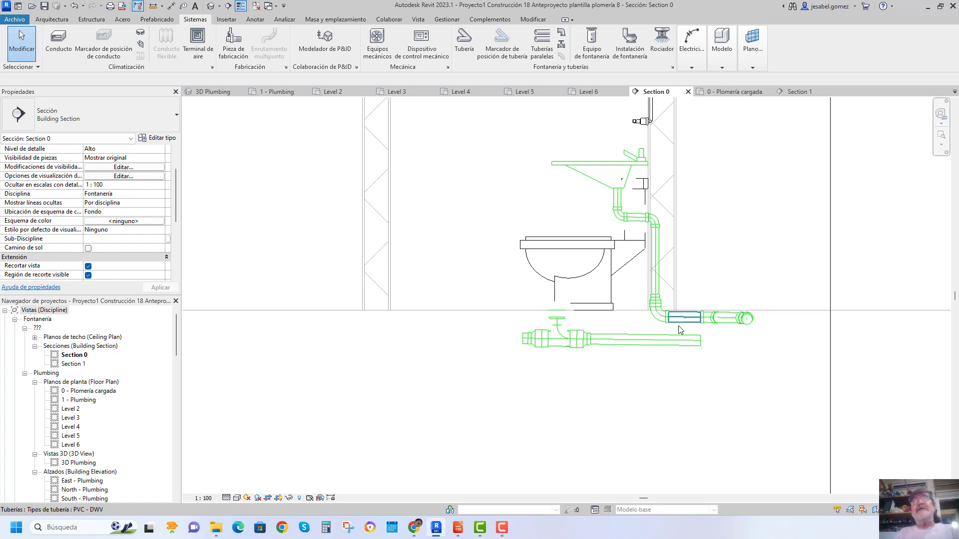
scroll(634, 346, up, 2)
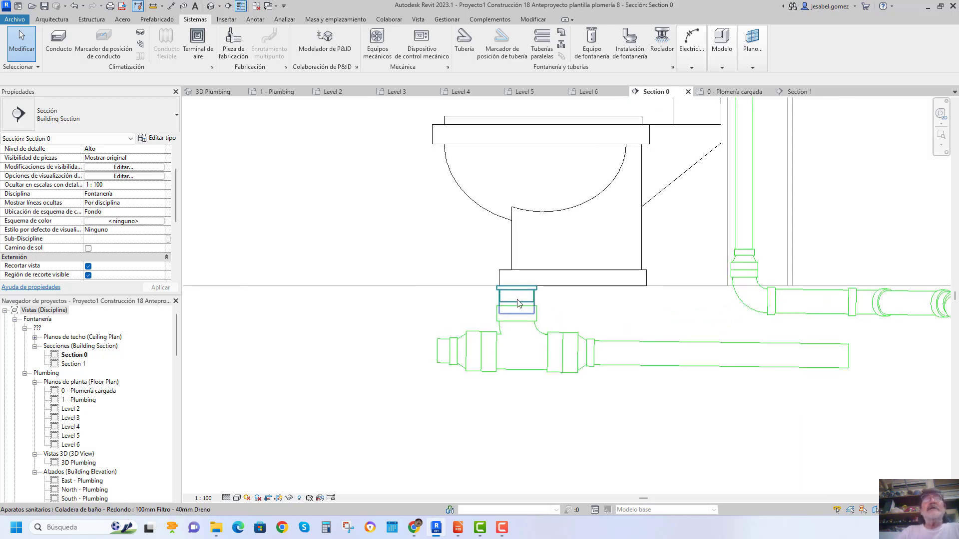
scroll(517, 305, up, 2)
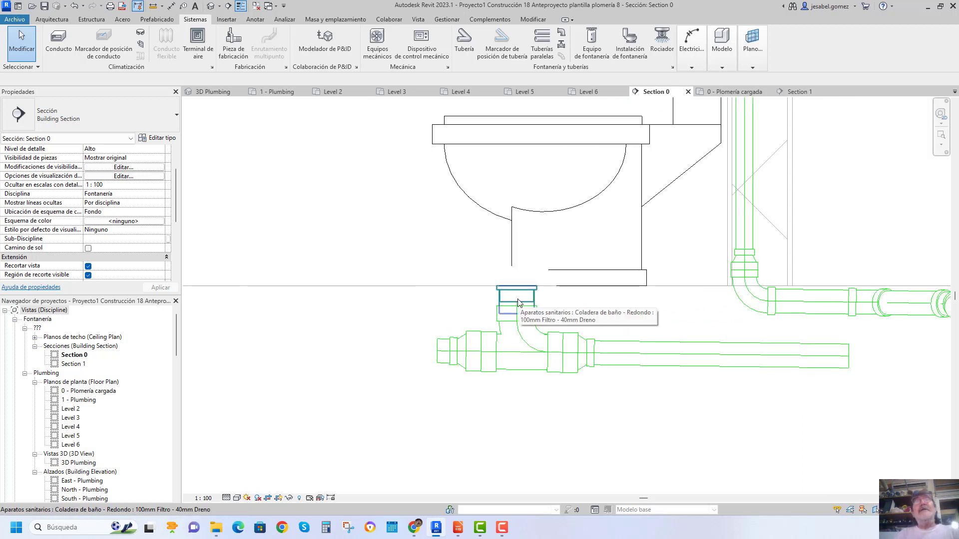
click(518, 302)
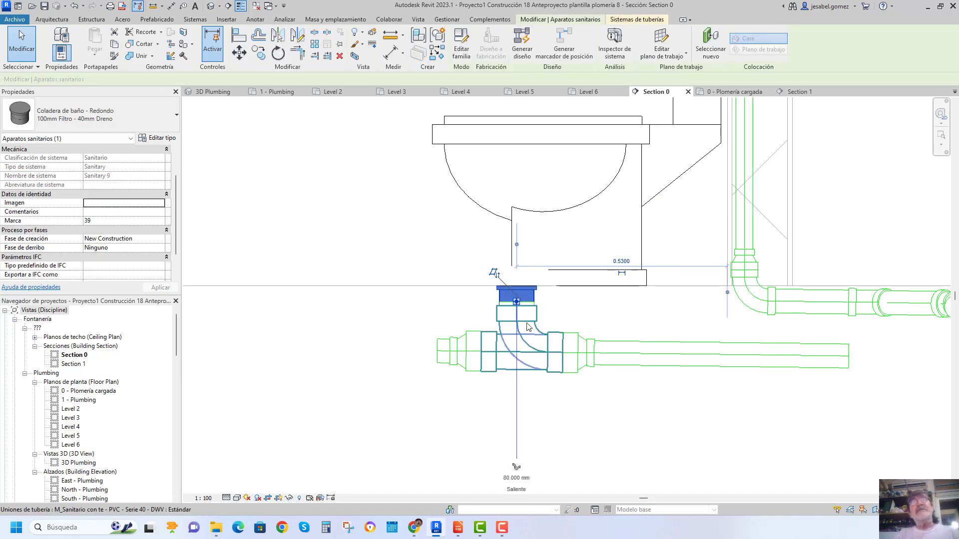
Box-select and delete the lower pipes and tee, then undo the deletion.
key(Escape)
scroll(581, 372, down, 2)
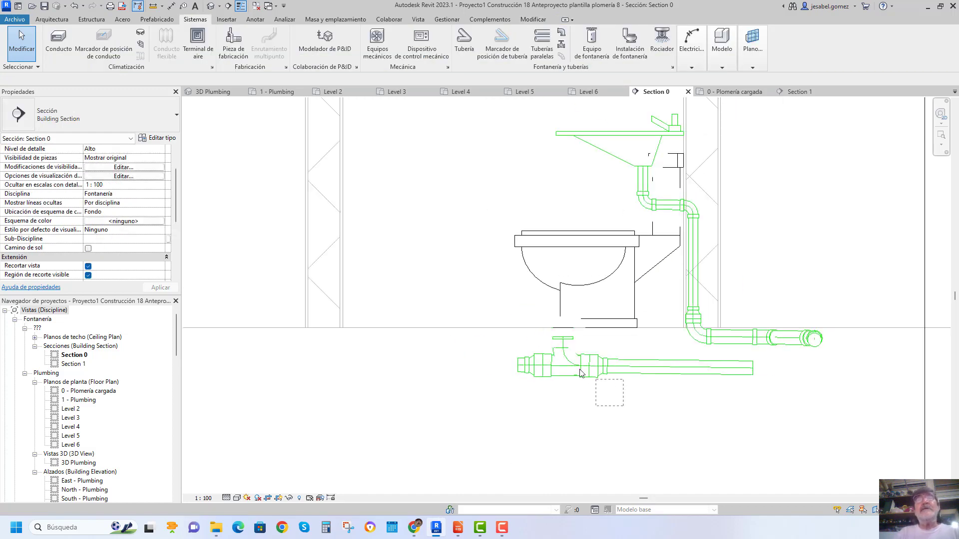
drag(581, 372, 517, 347)
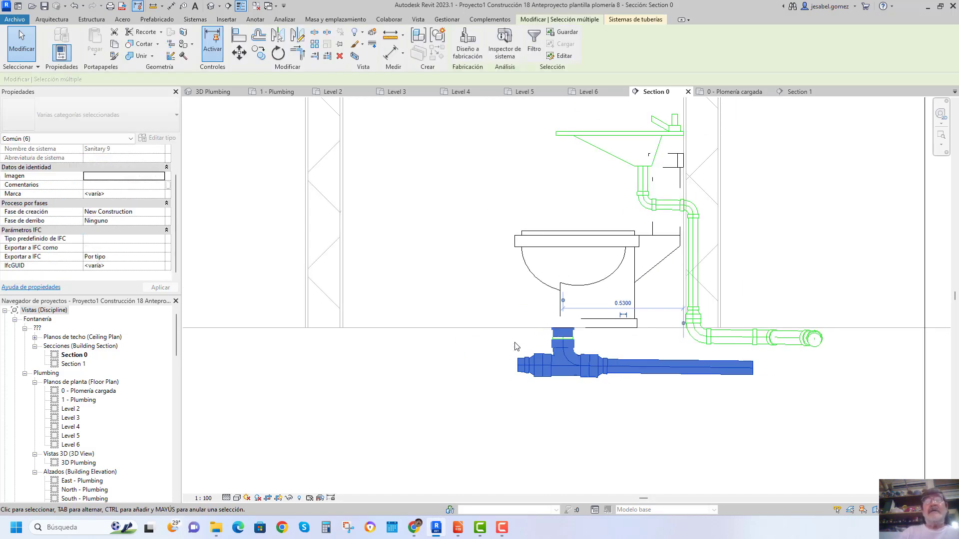
key(Delete)
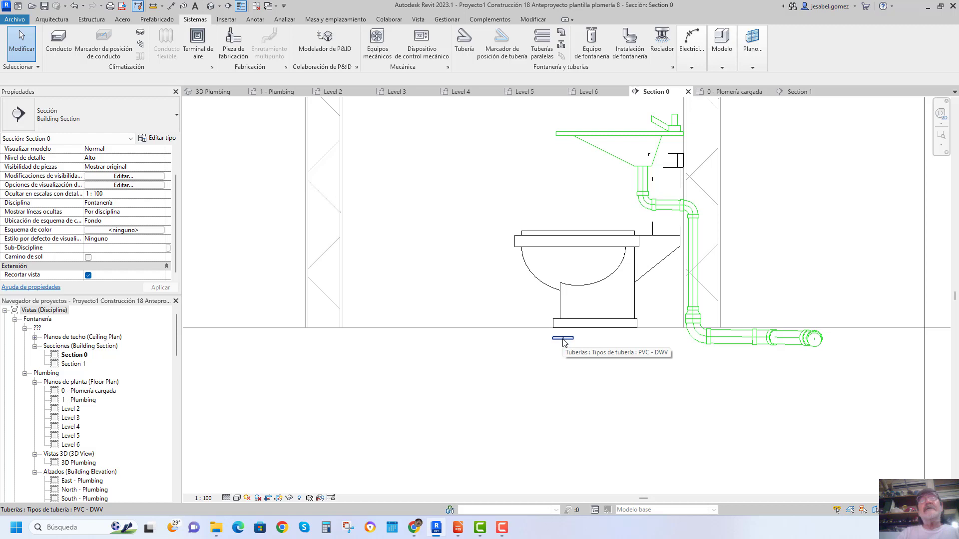
click(75, 7)
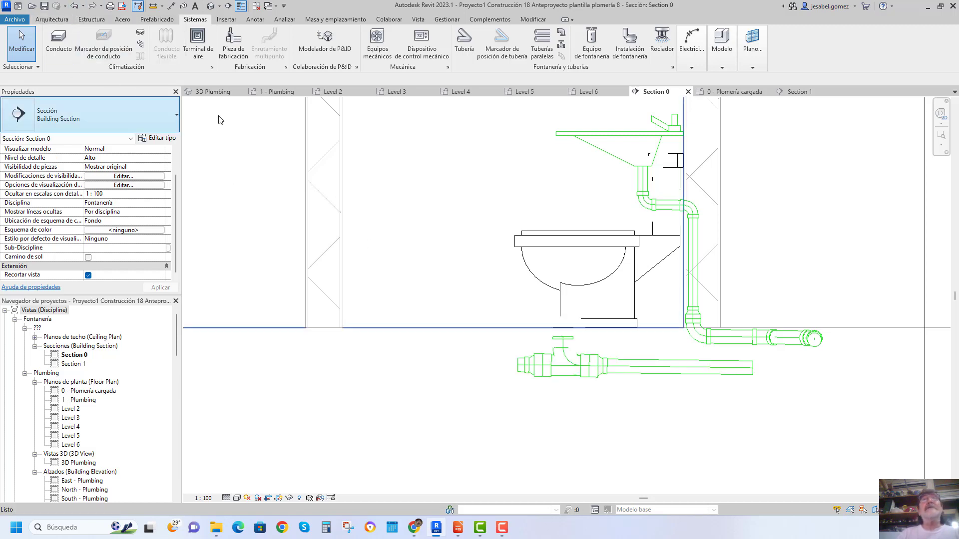
Delete the floor drain, the tee fitting below the toilet, and the short pipe stub.
click(564, 336)
key(Delete)
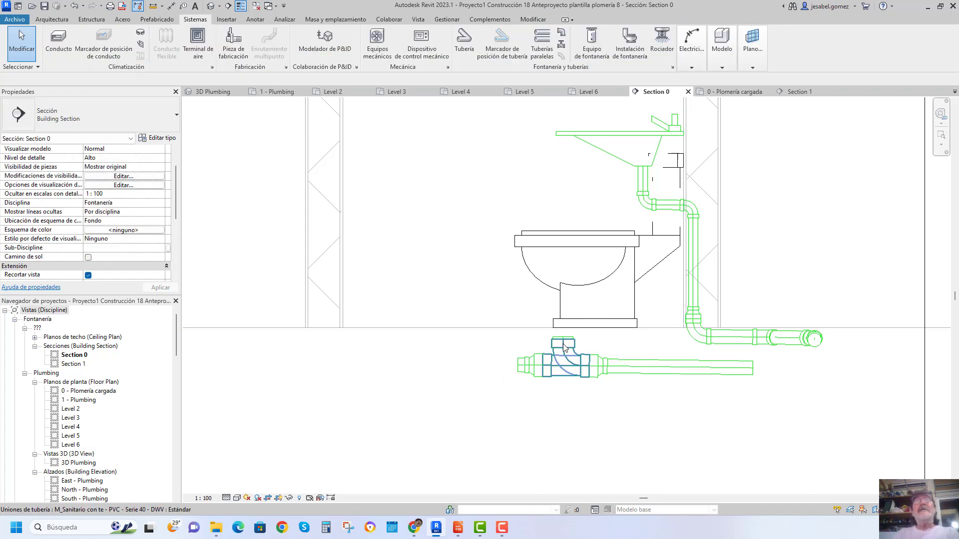
click(563, 345)
key(Delete)
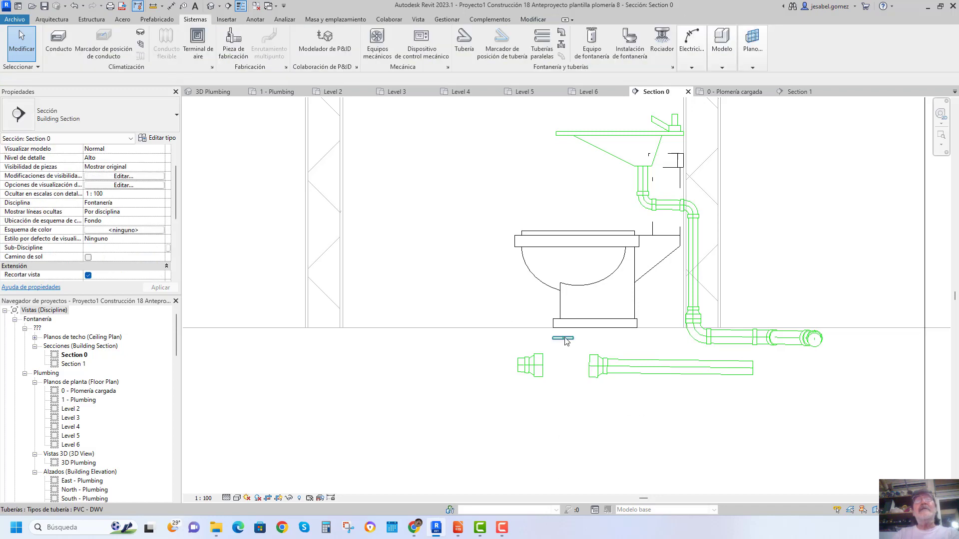
click(563, 339)
key(Delete)
Delete both reducers, the small pipe stub, and the remaining lower drain pipe.
click(541, 367)
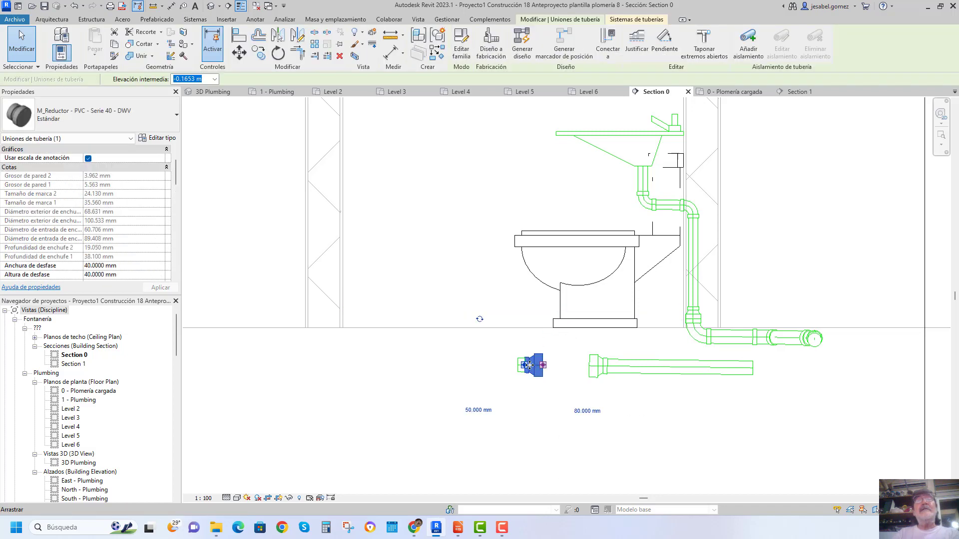
key(Delete)
click(520, 367)
key(Delete)
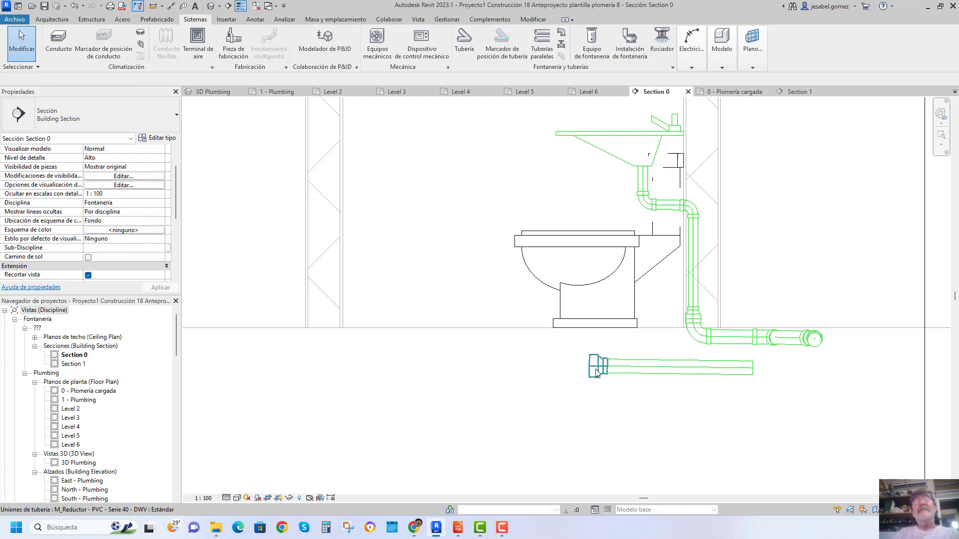
click(596, 368)
key(Delete)
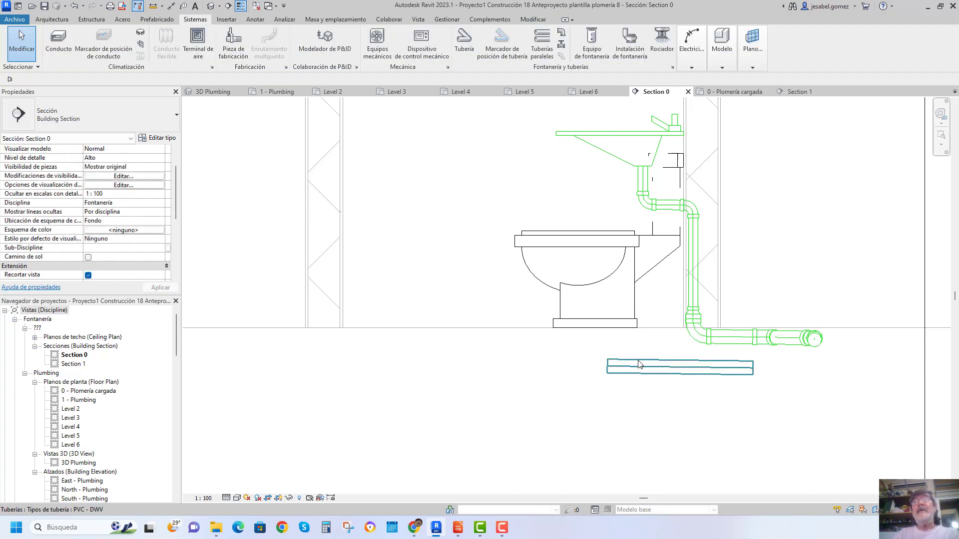
click(641, 364)
key(Delete)
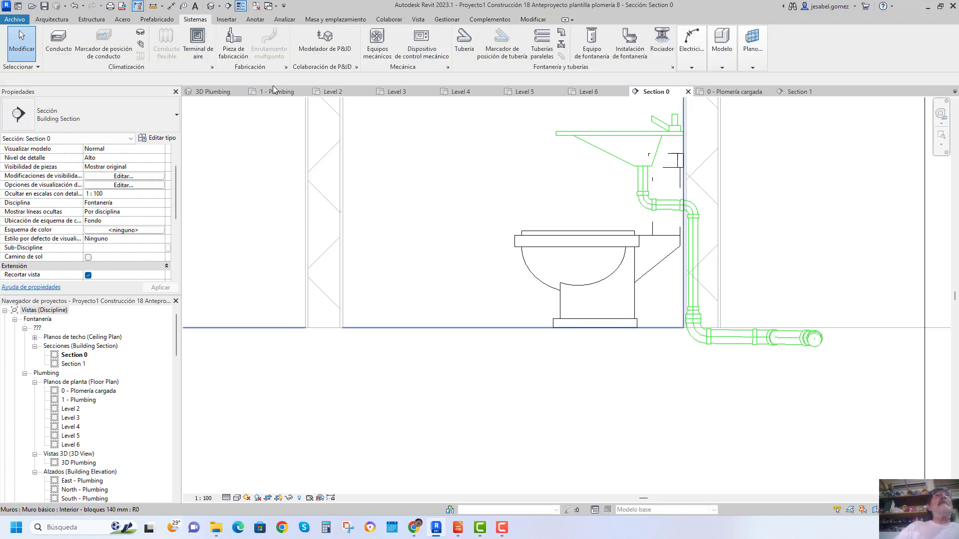
On the 1 - Plumbing plan, select and inspect the vertical 50 mm PVC - DWV drain riser.
click(274, 92)
scroll(563, 283, up, 3)
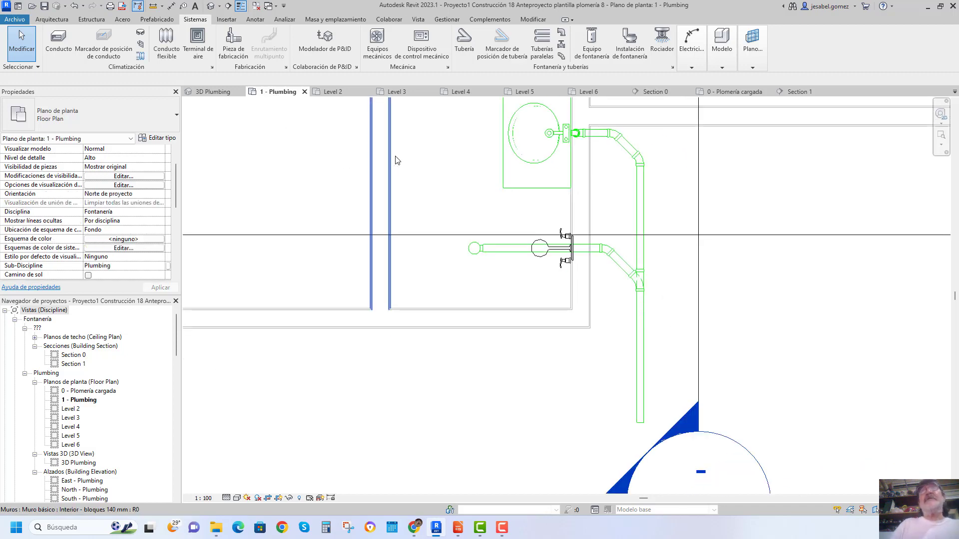
scroll(563, 284, down, 2)
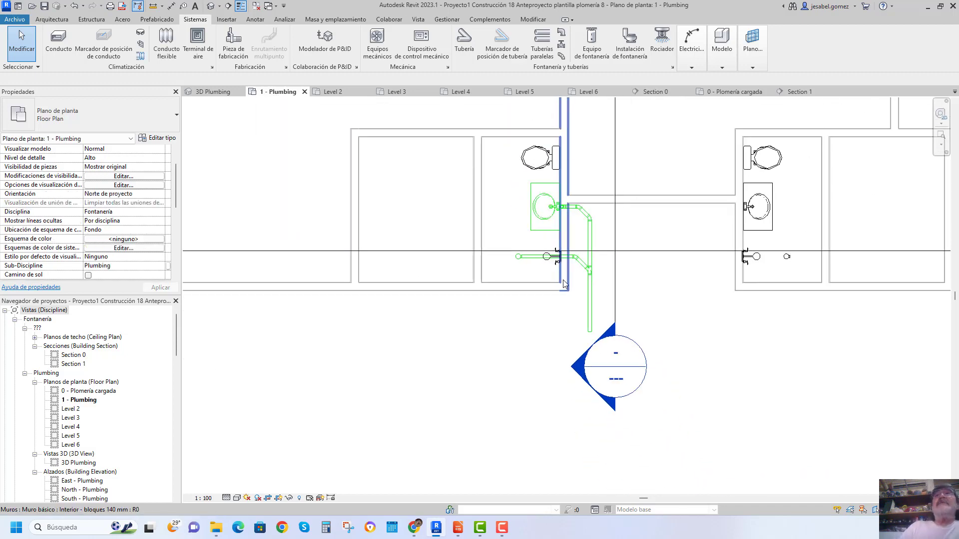
click(590, 309)
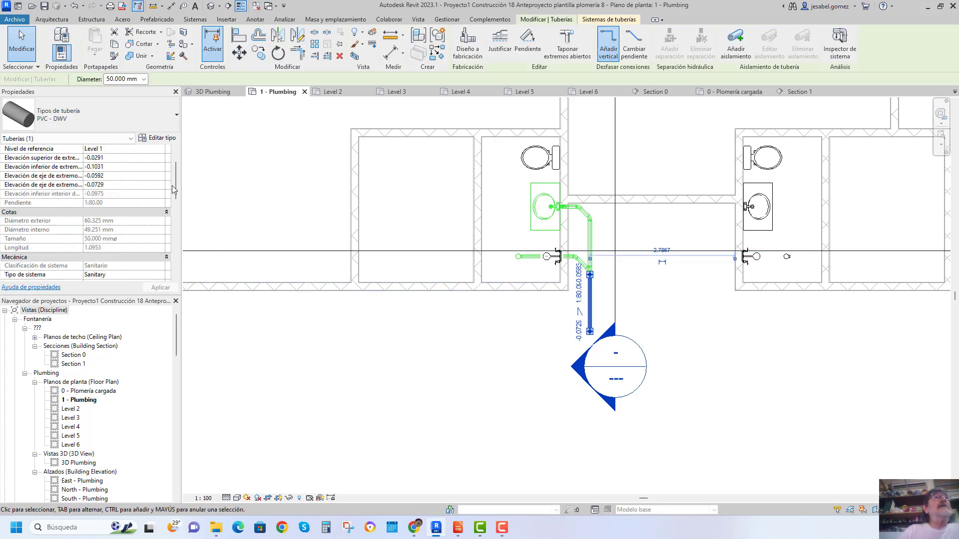
scroll(174, 191, down, 1)
scroll(176, 195, down, 1)
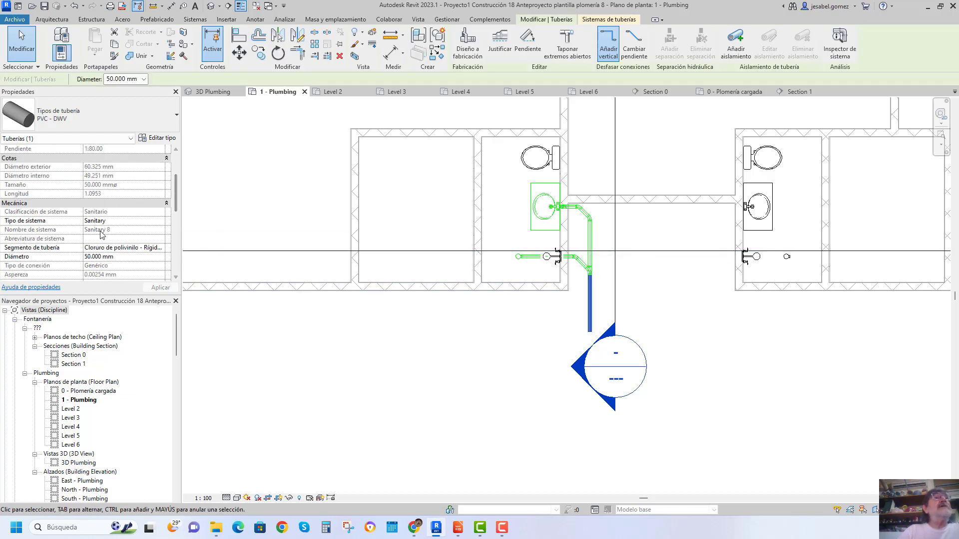
key(Escape)
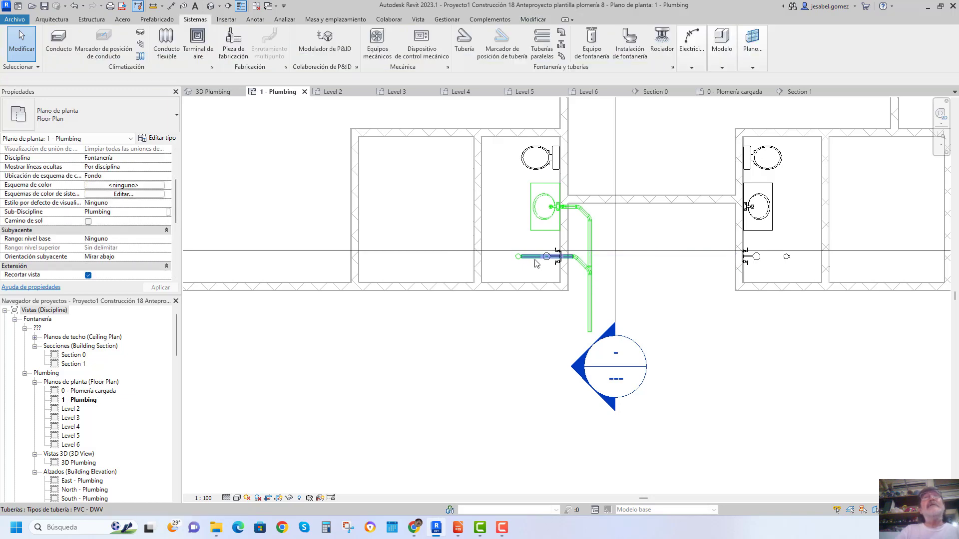
Inspect the horizontal pipe by the toilet and the washbasin's diagonal drain joining the riser.
click(534, 259)
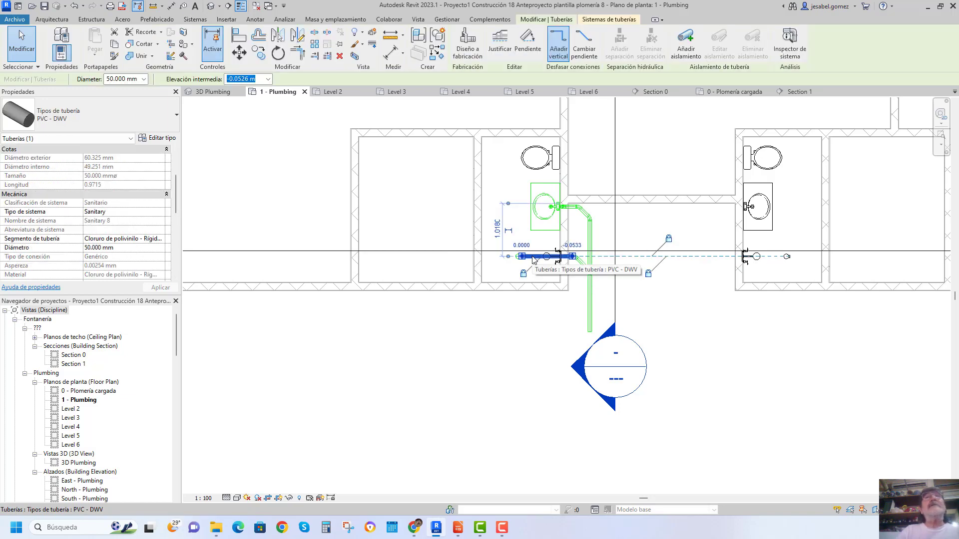
key(Escape)
scroll(577, 213, up, 2)
scroll(578, 215, up, 2)
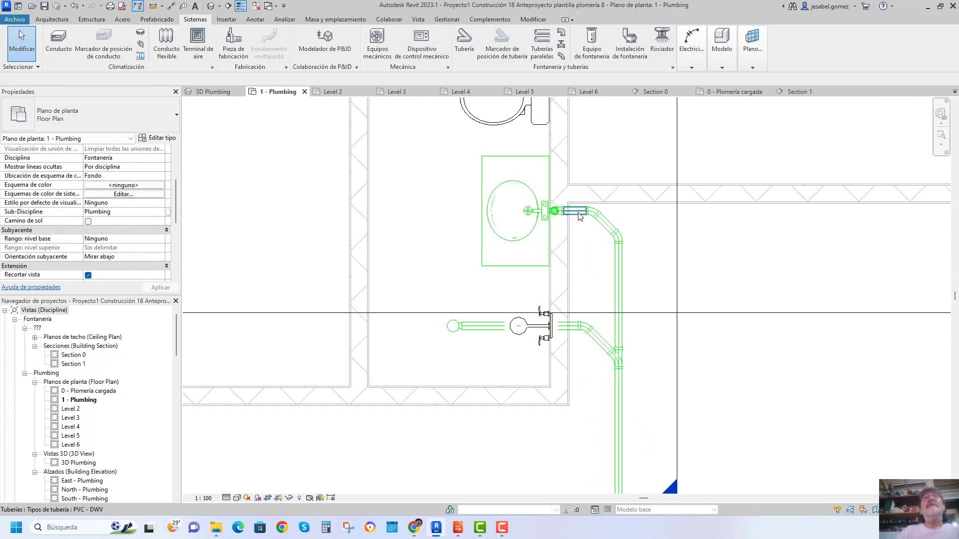
click(579, 215)
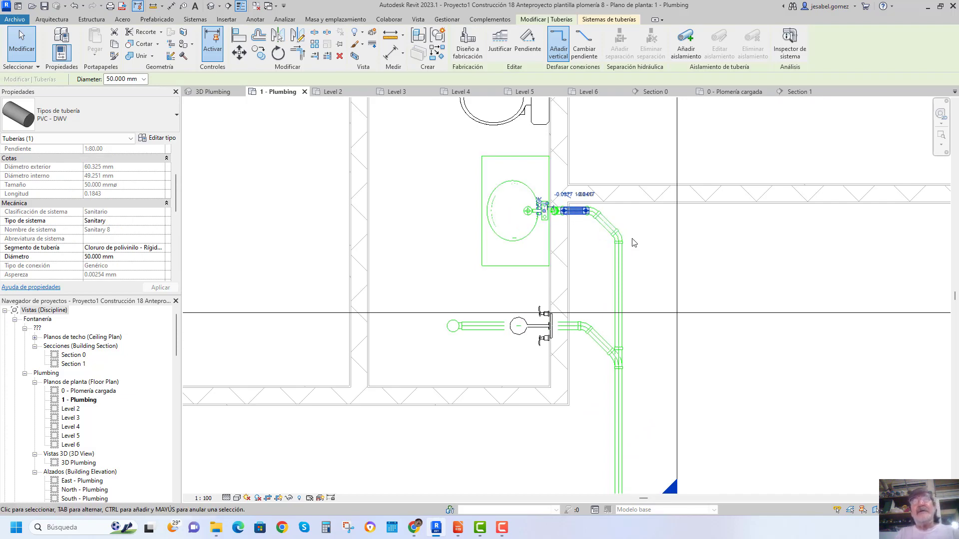
scroll(631, 237, down, 2)
scroll(632, 237, down, 1)
key(Escape)
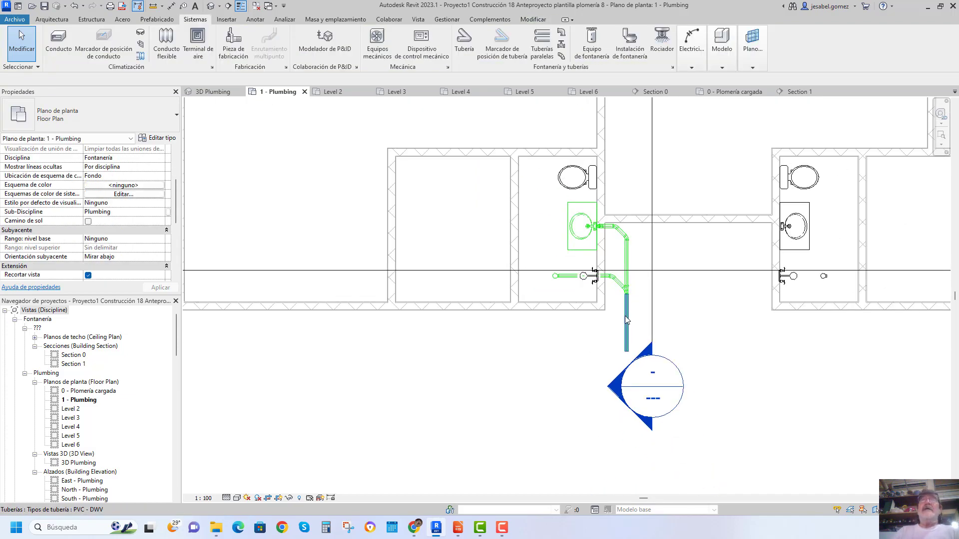
scroll(625, 324, up, 1)
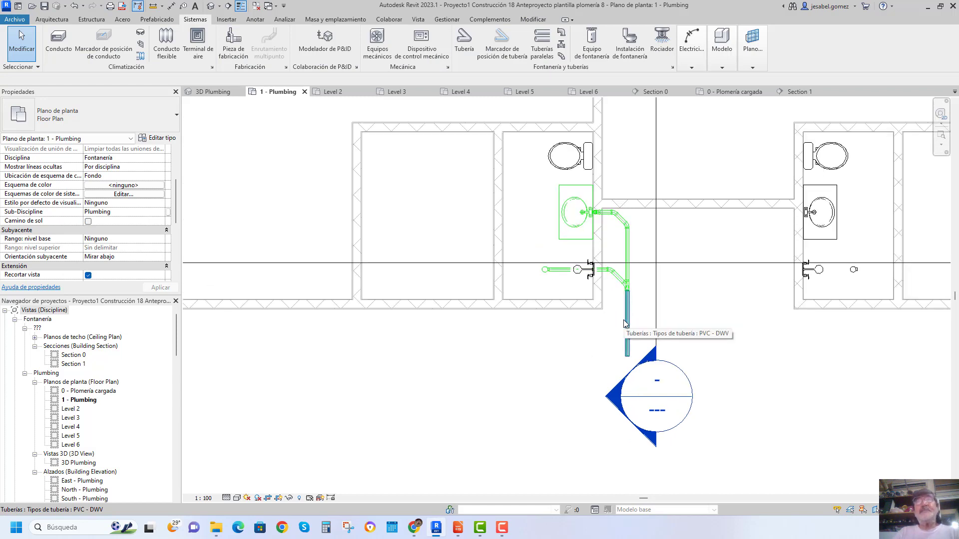
In Section 0, draw an 80 mm PVC - DWV toilet drain dropping below the floor into a 1:80 horizontal run.
click(555, 170)
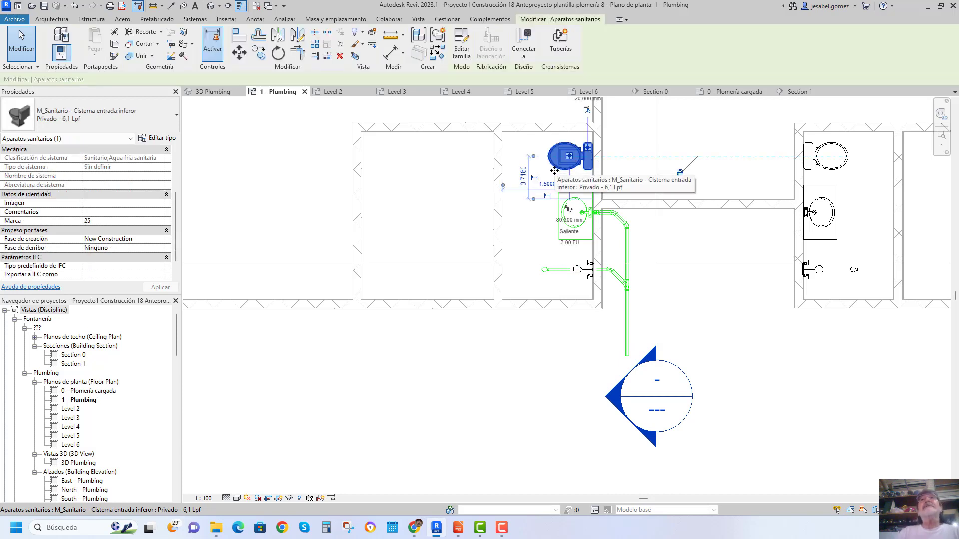
click(650, 92)
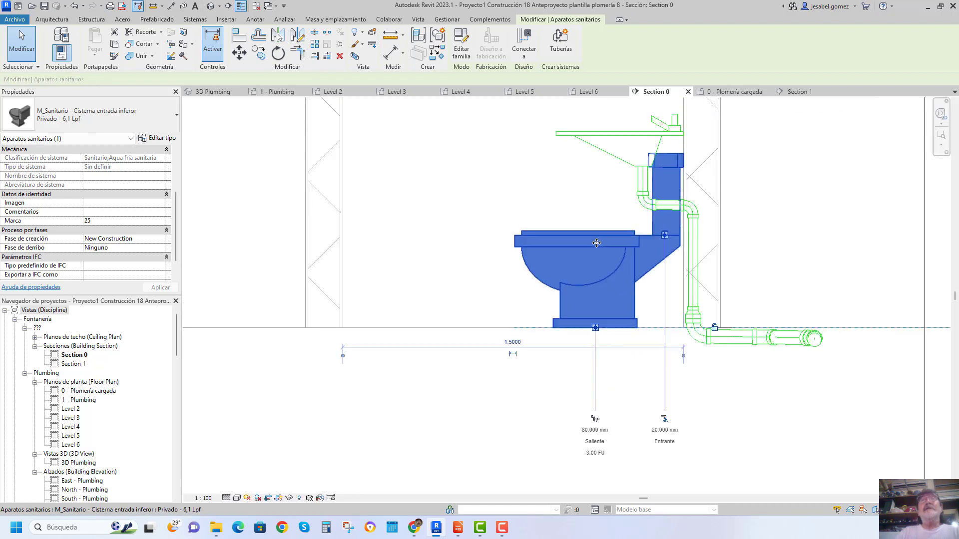
scroll(596, 243, down, 1)
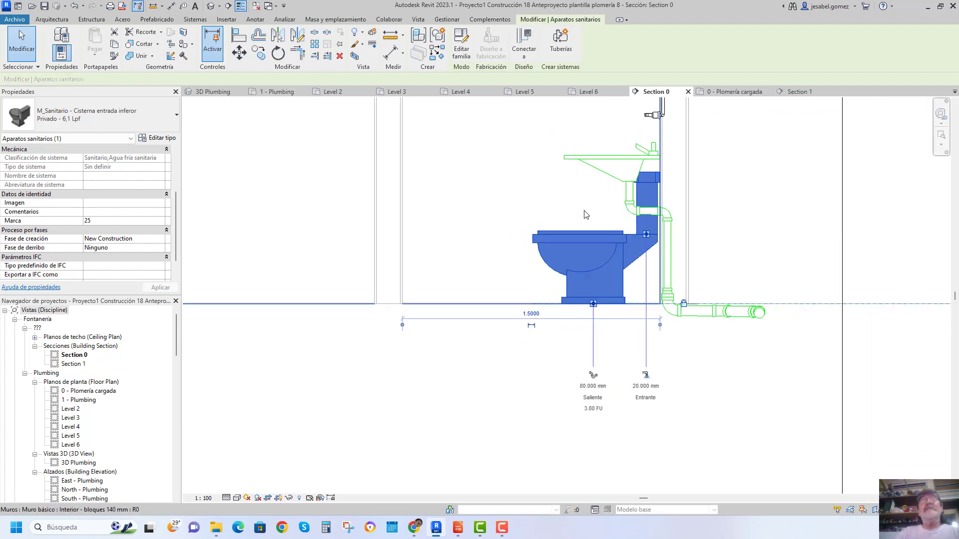
click(591, 375)
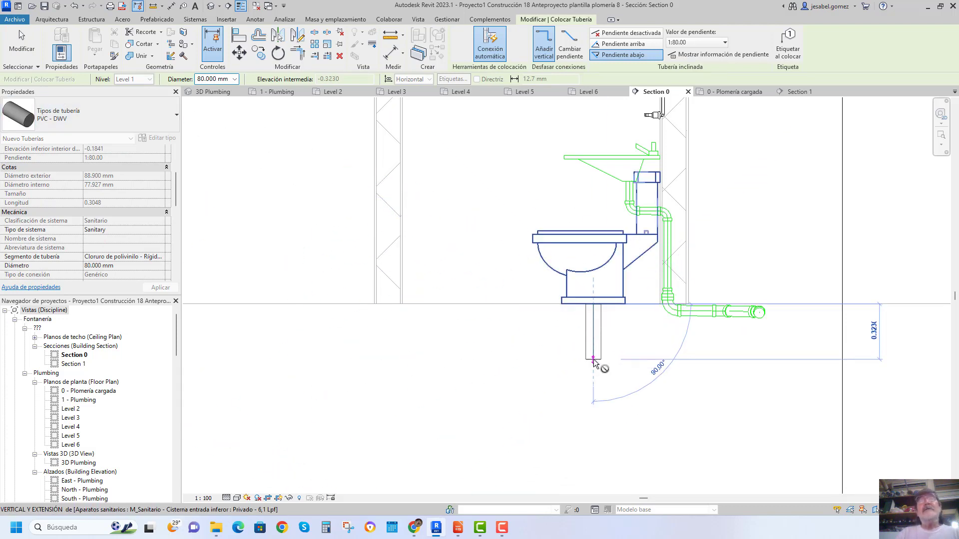
click(593, 361)
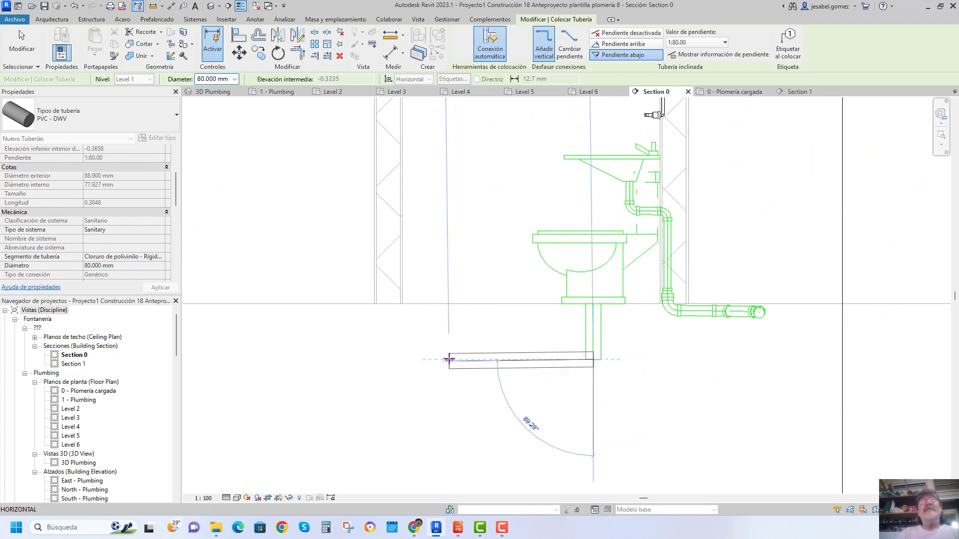
click(449, 360)
key(Escape)
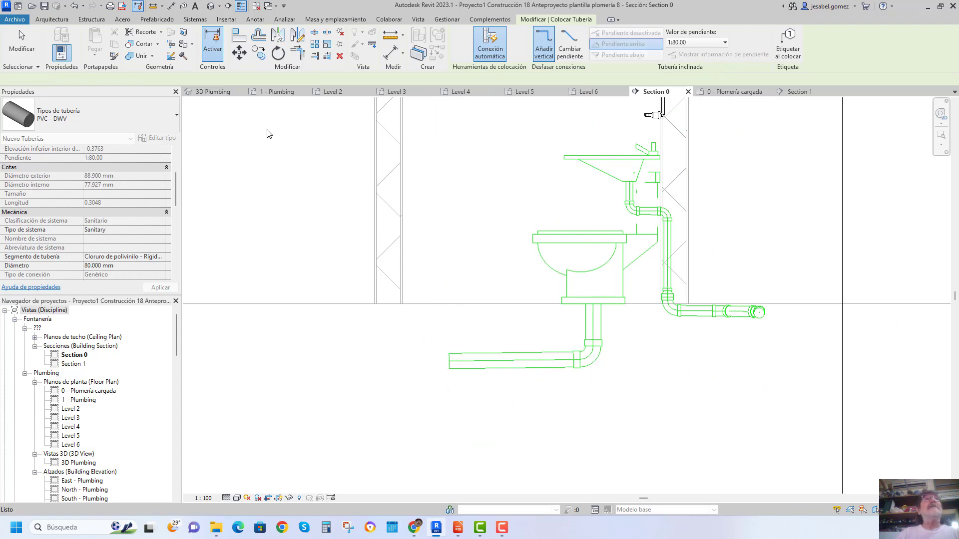
click(278, 93)
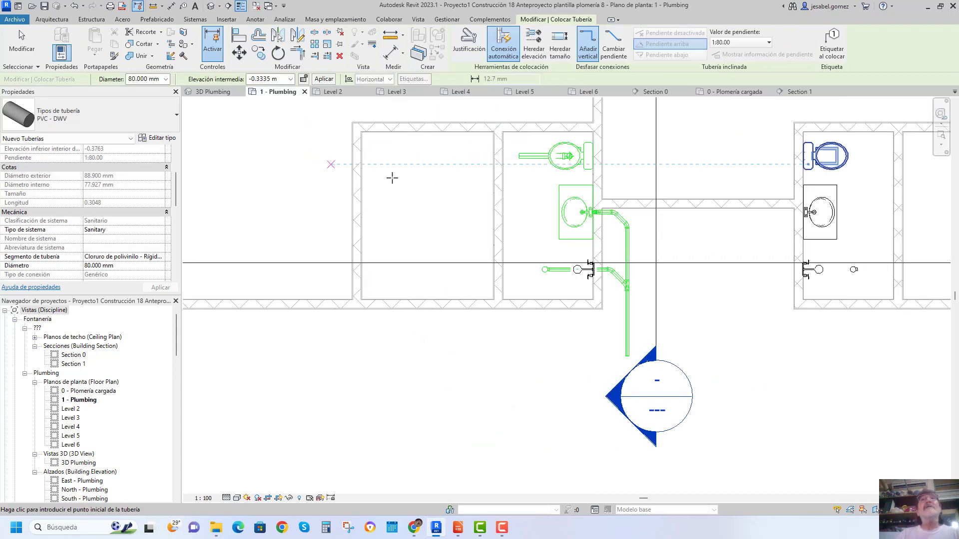
Extend the toilet drain with a 3.2356-long 80 mm PVC-DWV pipe past the washbasin and floor drain.
click(528, 159)
scroll(521, 159, up, 2)
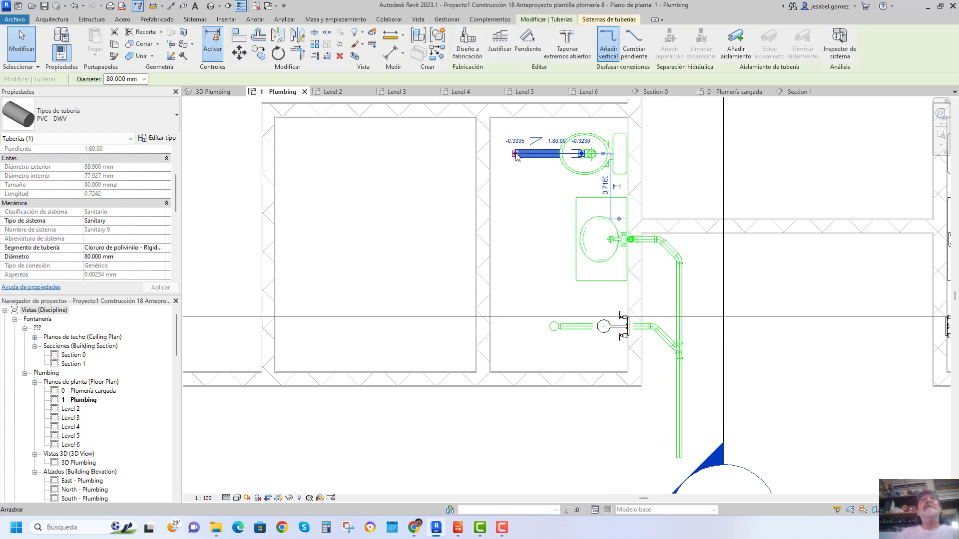
click(515, 154)
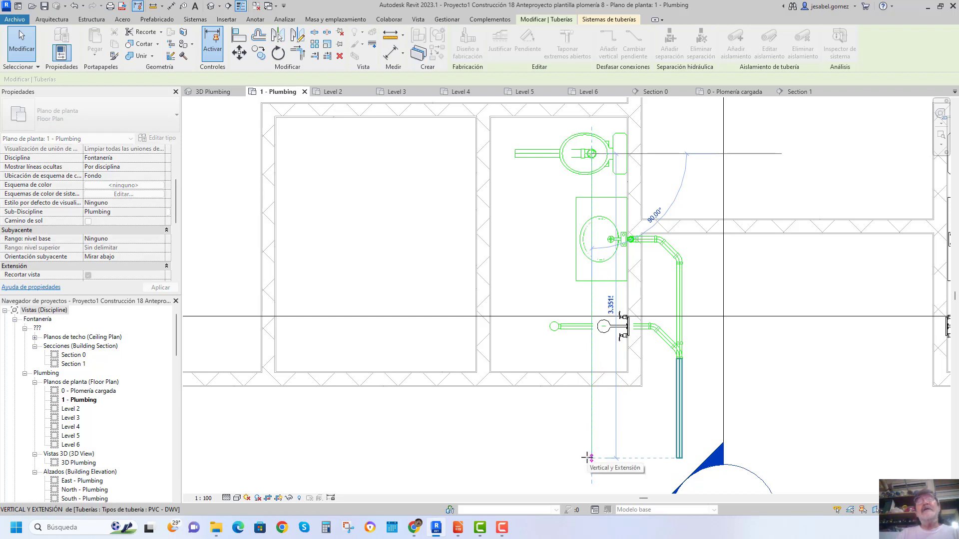
click(588, 458)
key(Escape)
key(Escape)
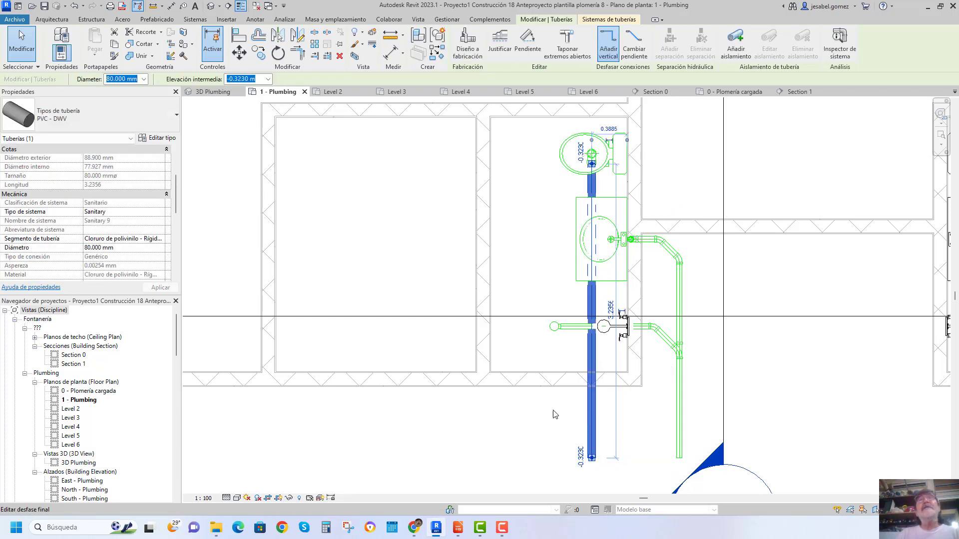
scroll(253, 193, down, 2)
scroll(269, 178, down, 1)
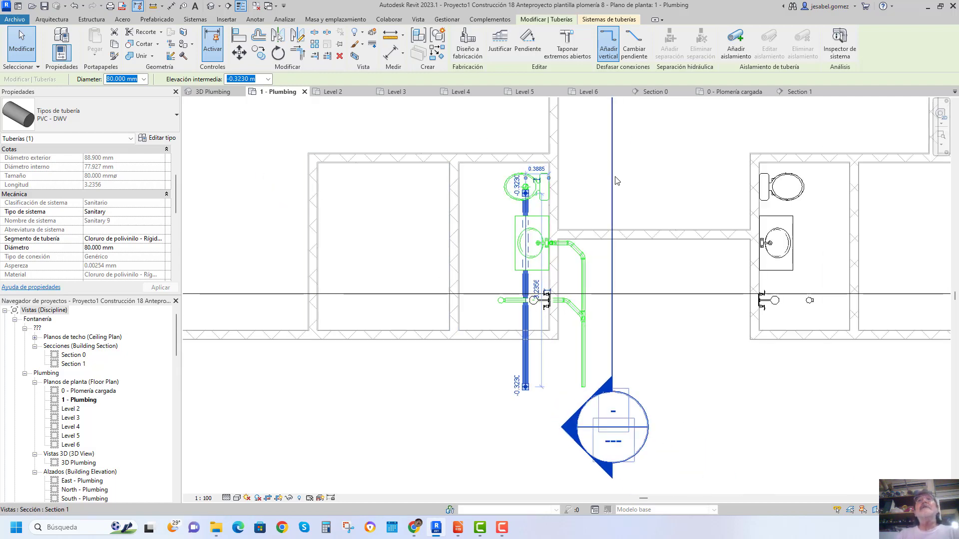
click(795, 93)
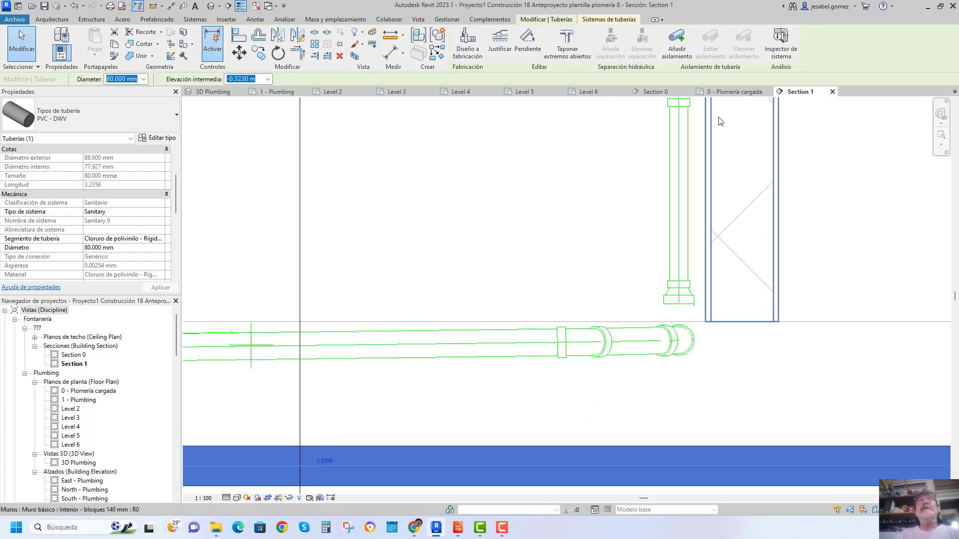
In Section 1, nudge the 50 mm floor-drain branch pipe down four steps, then check it in 3D.
scroll(649, 248, down, 3)
scroll(763, 256, down, 3)
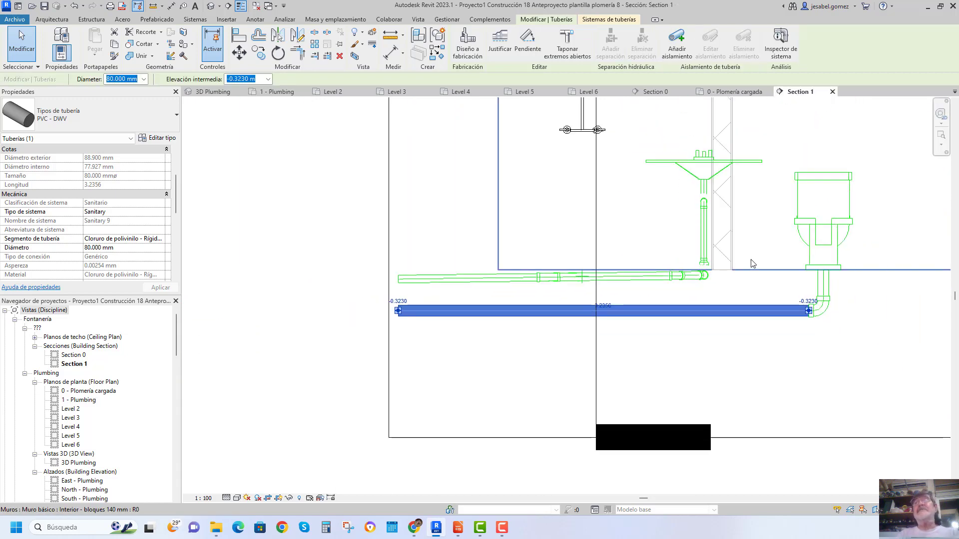
scroll(606, 276, up, 3)
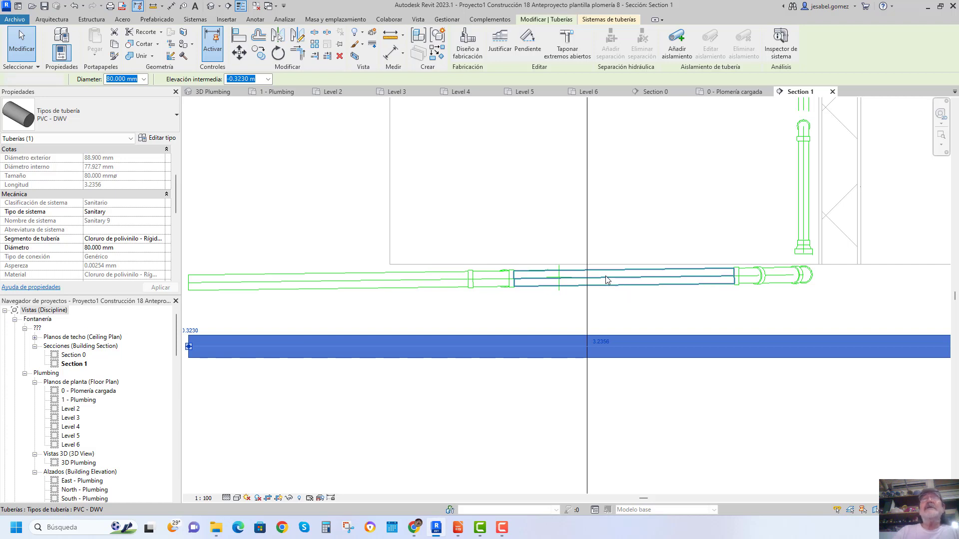
click(605, 278)
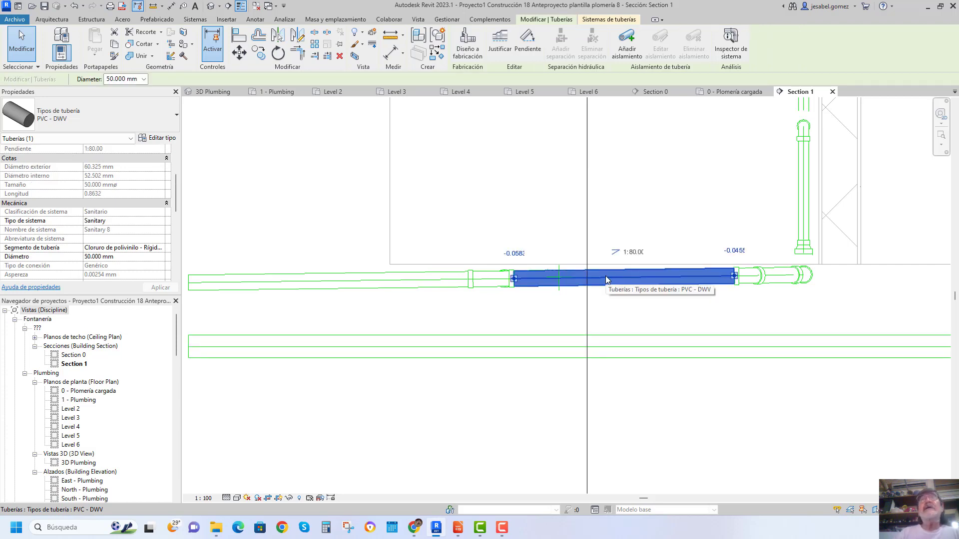
key(Down)
key(Down)
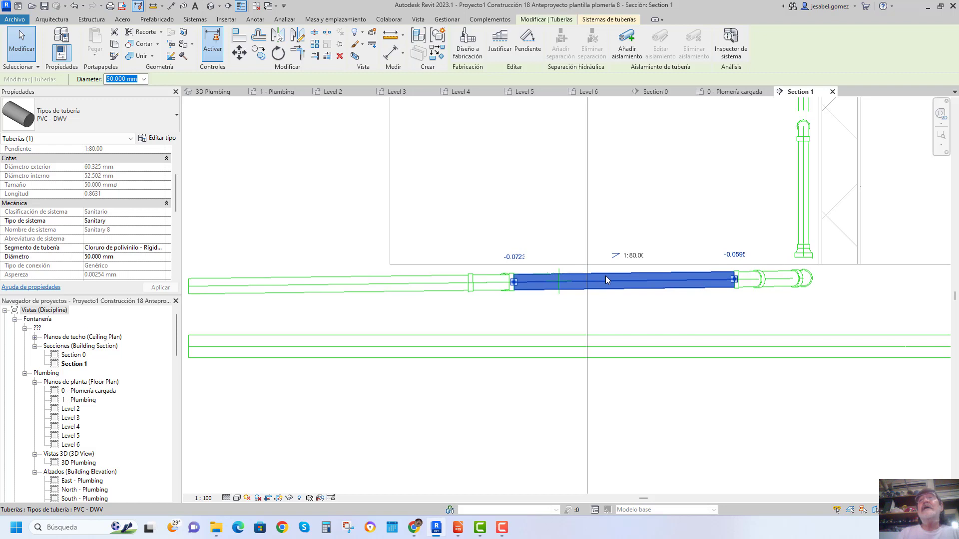
key(Down)
key(Down)
key(Down)
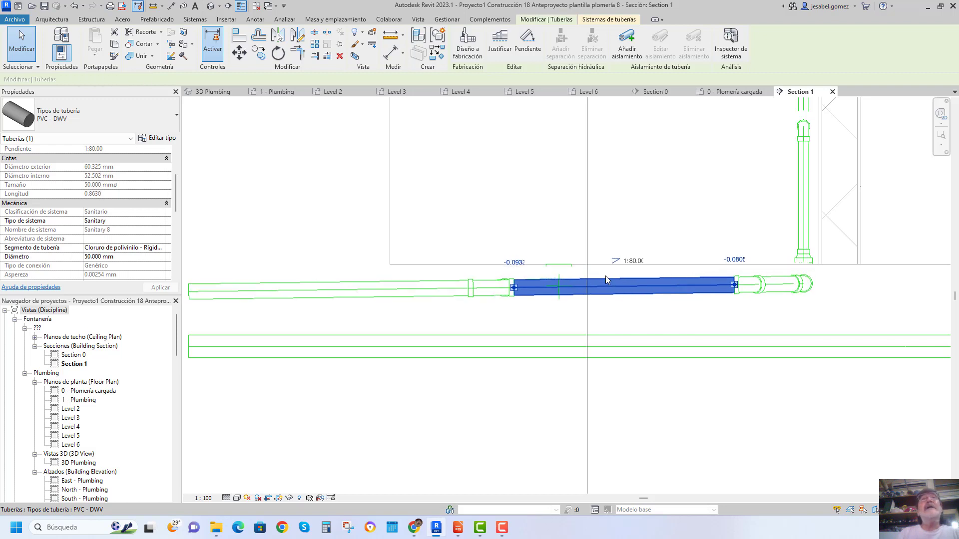
key(Down)
key(Down)
key(Down)
key(Down)
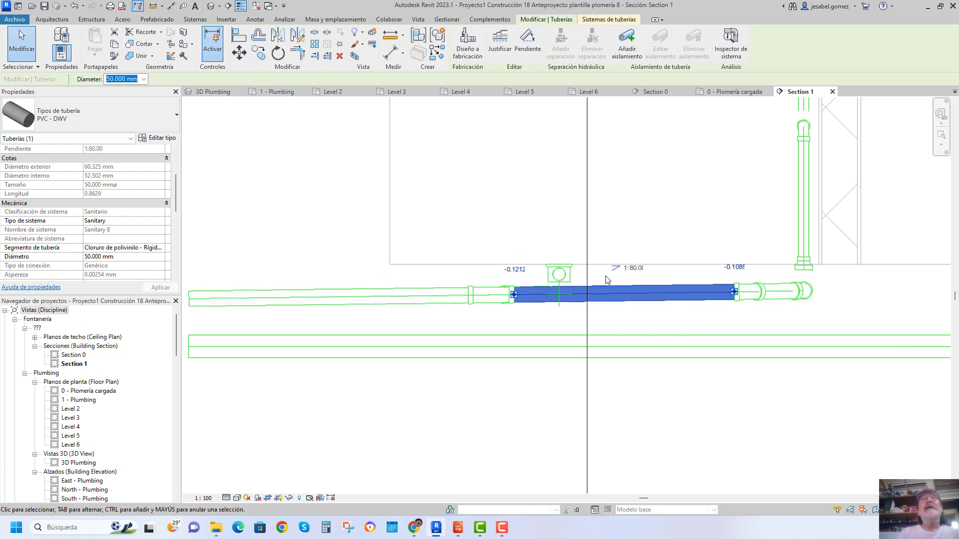
key(Down)
key(Down)
key(Down)
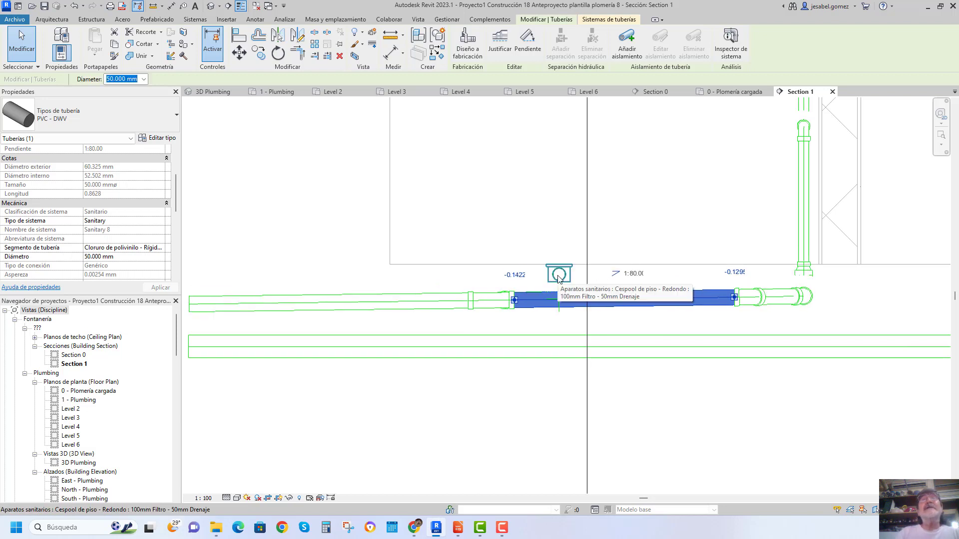
click(209, 91)
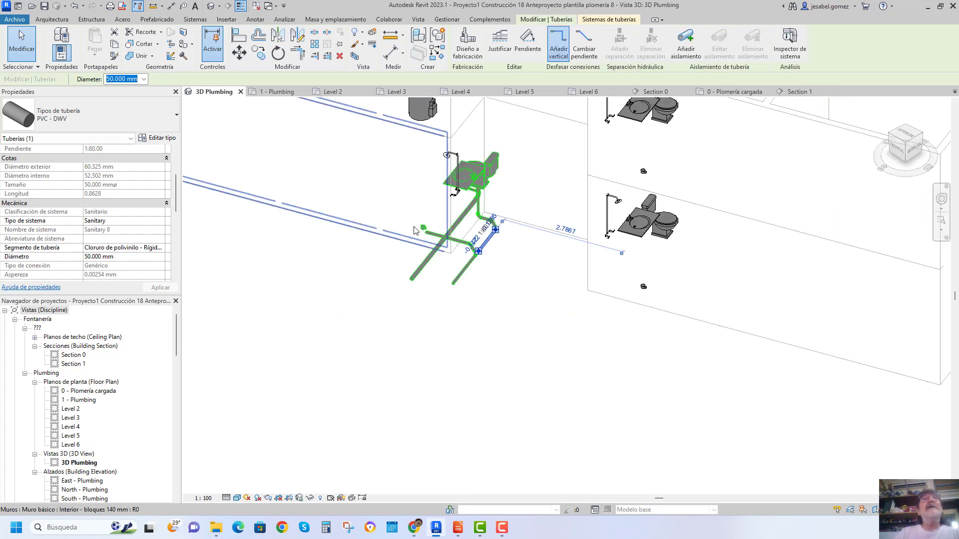
In 3D, drag the 50 mm branch pipe's end closer to the floor drain.
scroll(415, 230, up, 2)
scroll(422, 227, up, 2)
scroll(432, 224, up, 2)
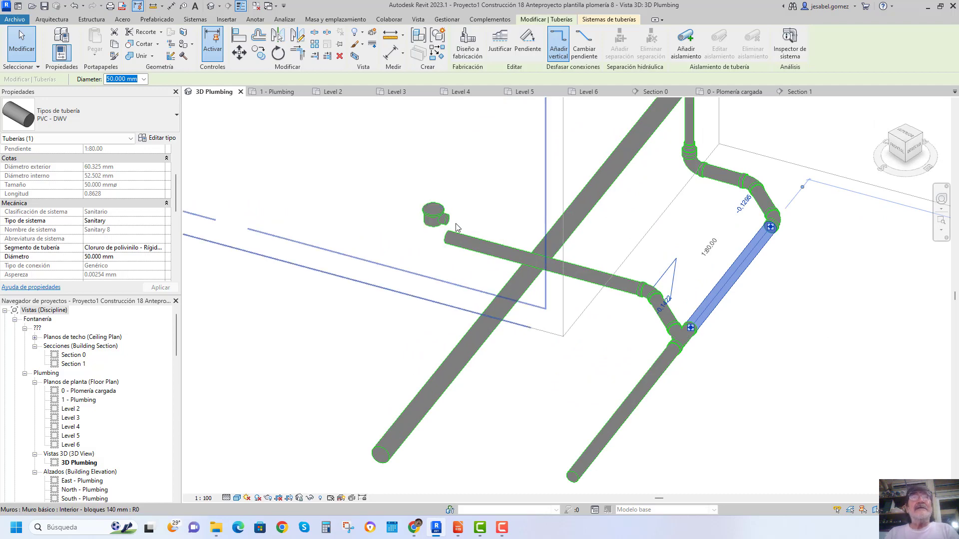
click(474, 248)
drag(473, 247, 504, 252)
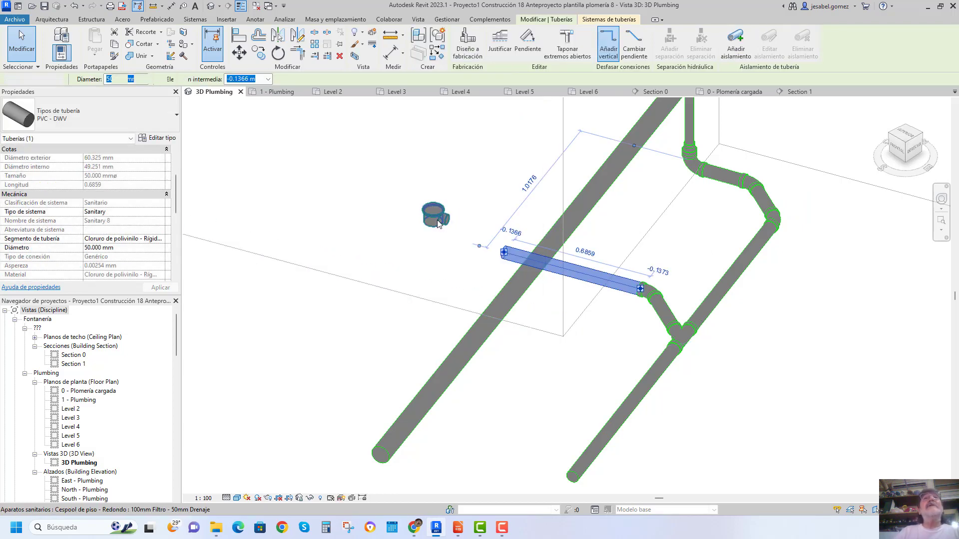
Connect the floor drain into the branch pipe end with an elbow fitting.
click(438, 223)
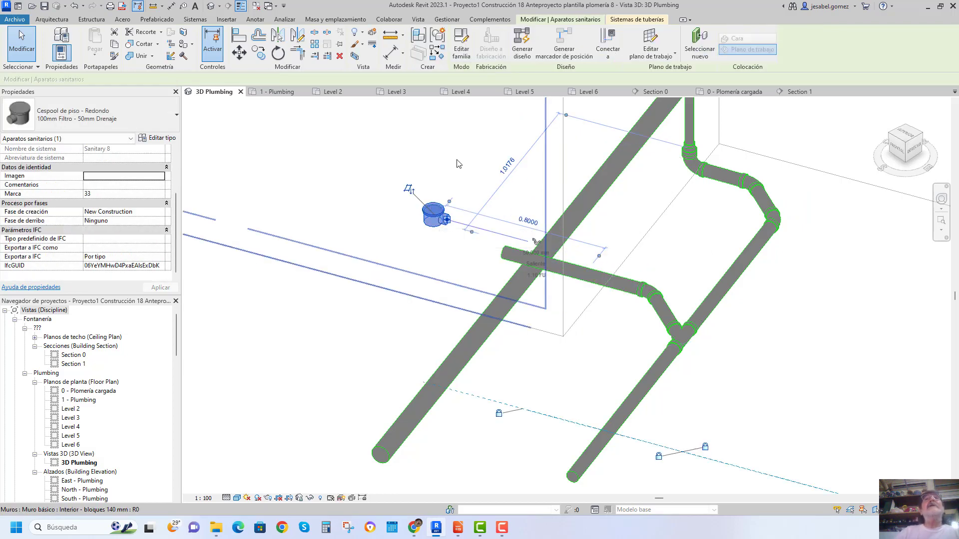
click(608, 50)
click(509, 251)
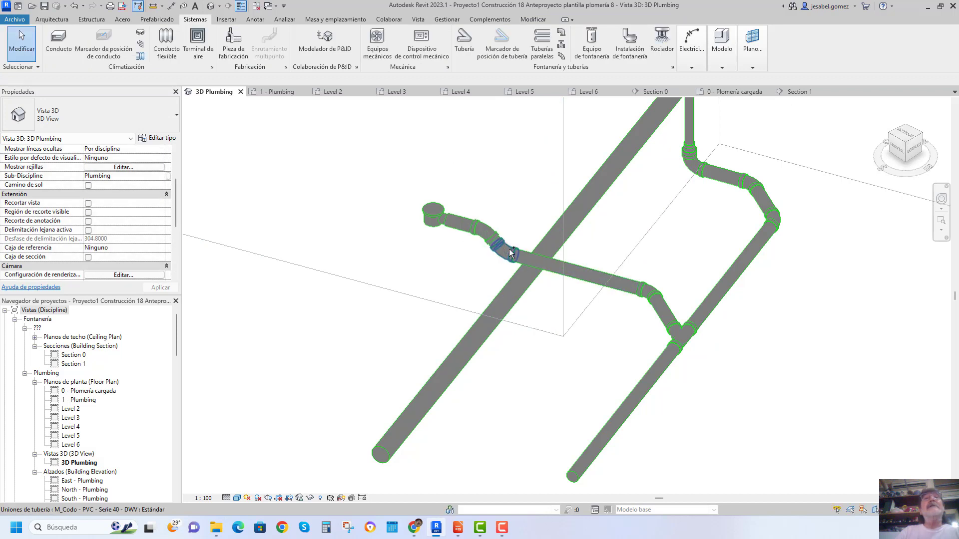
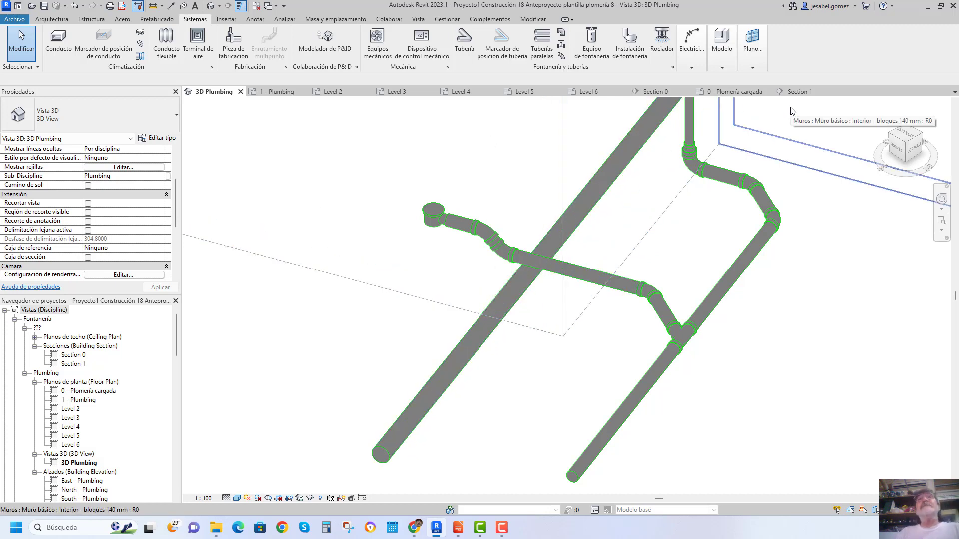
Zoom out in the 3D Plumbing view to see the whole drain pipe run.
scroll(724, 112, down, 2)
scroll(670, 111, down, 2)
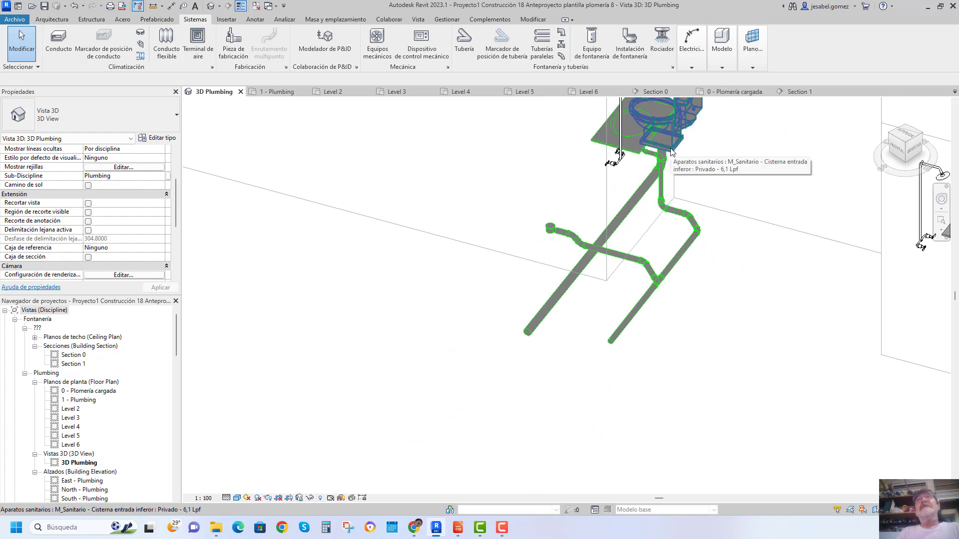
Open the Section 1 view and zoom out to show the drain pipes.
click(797, 93)
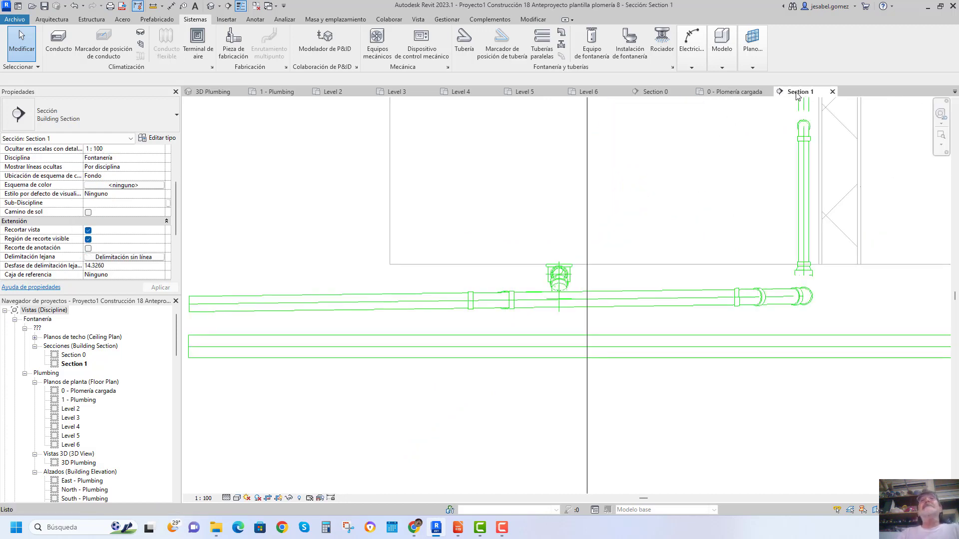
scroll(694, 199, down, 1)
scroll(685, 275, down, 2)
scroll(685, 276, down, 1)
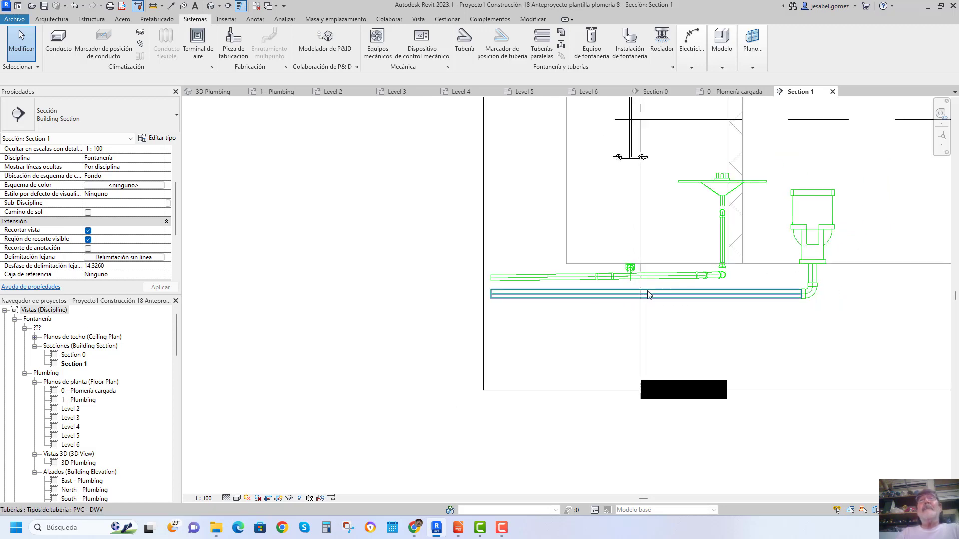
Lower the bottom drain pipe's left end and set its slope to 1:80.
click(650, 295)
scroll(655, 296, up, 2)
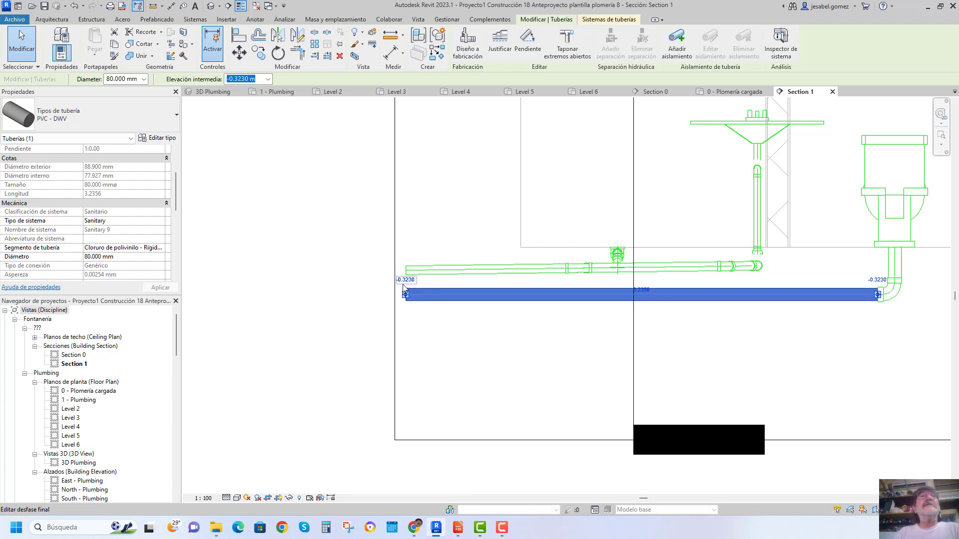
drag(406, 295, 406, 309)
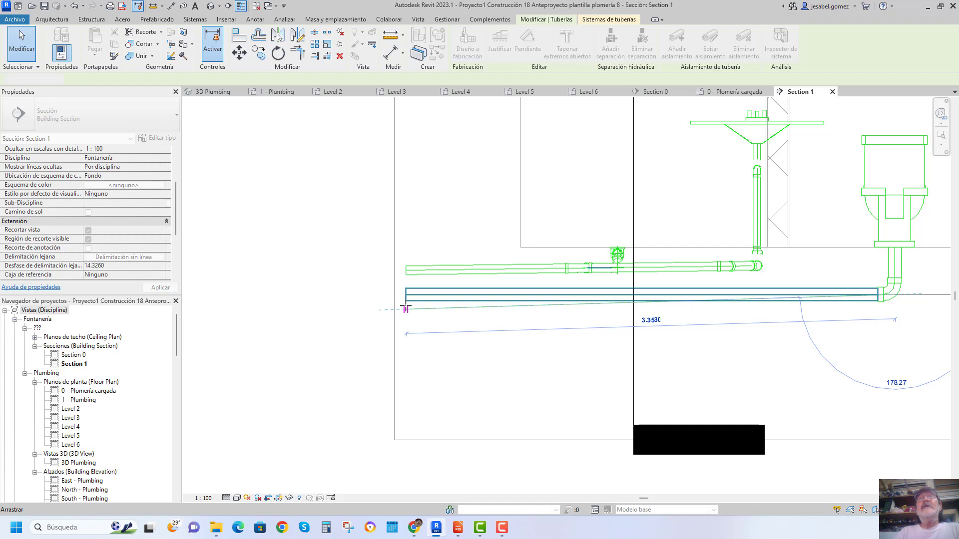
drag(406, 310, 405, 310)
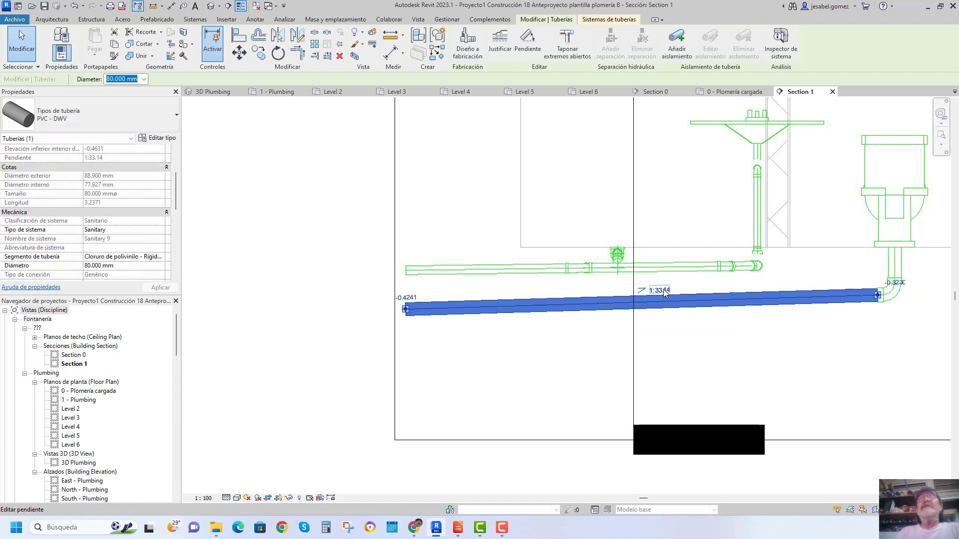
click(664, 293)
text(1:80)
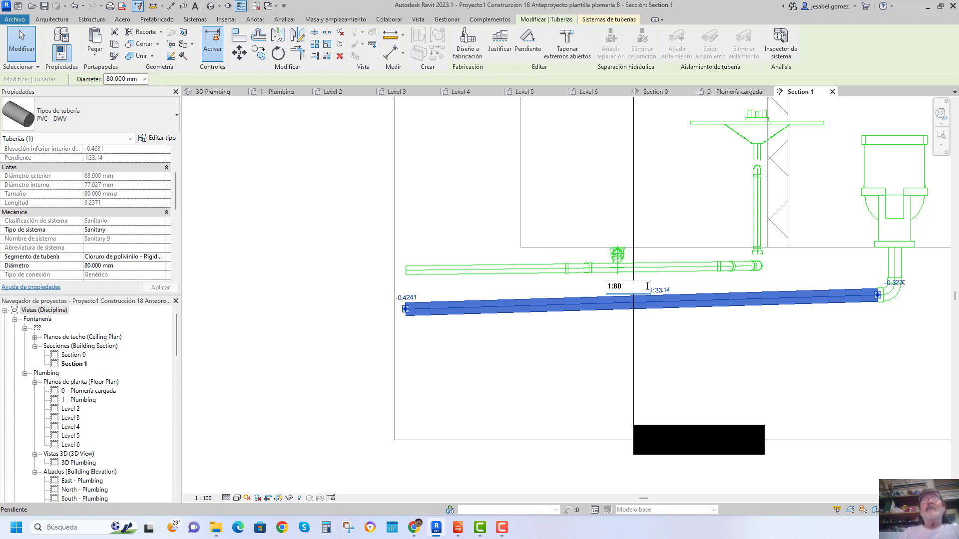
key(Return)
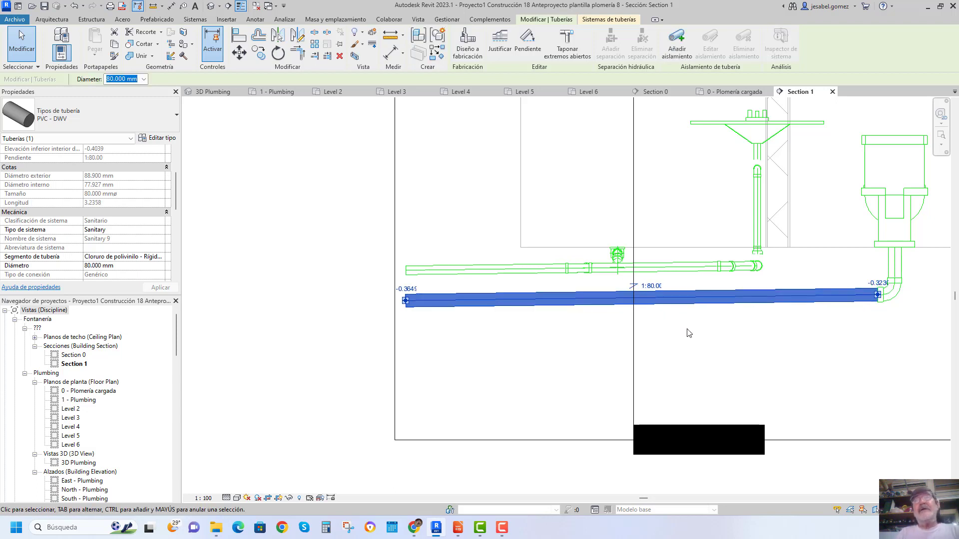
click(689, 334)
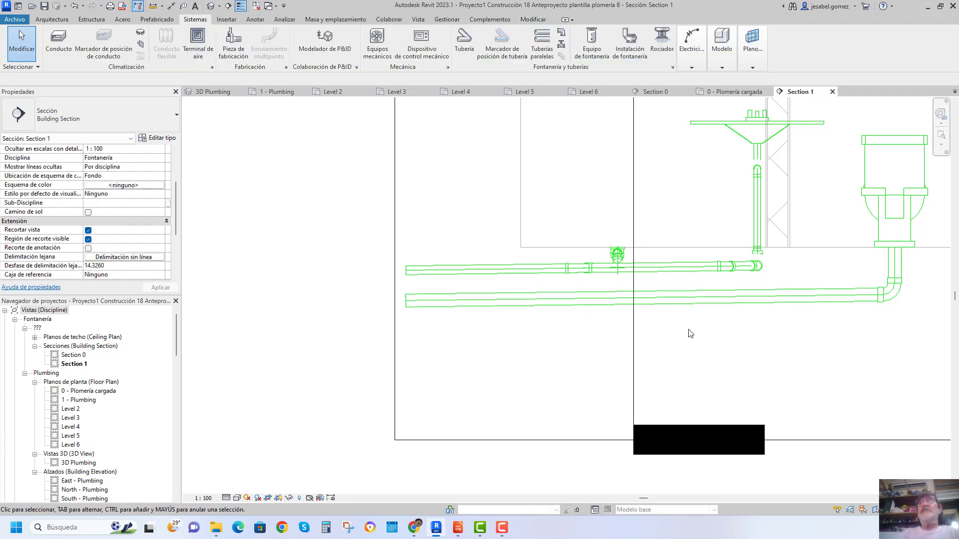
Nudge the sloped pipe up and back down to its original elevation.
click(730, 298)
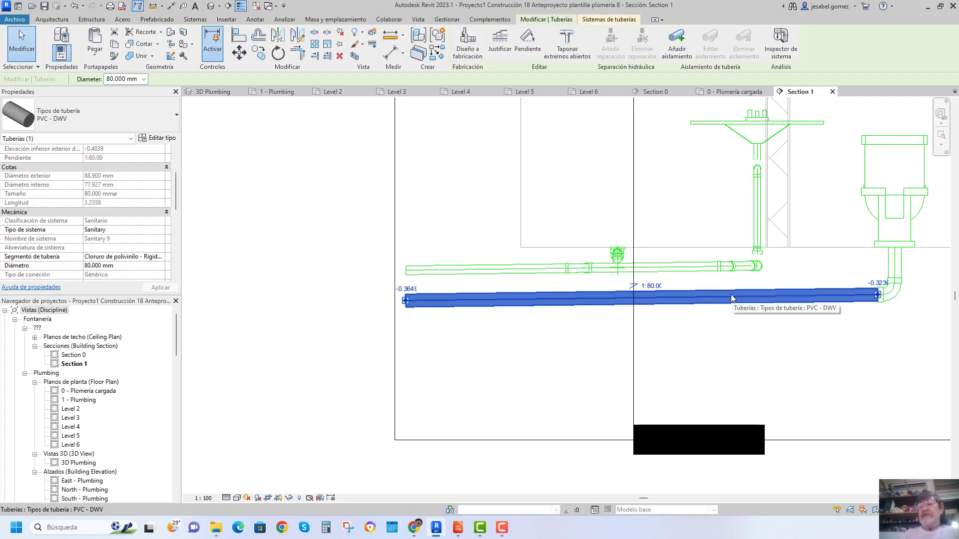
key(Up)
key(Up)
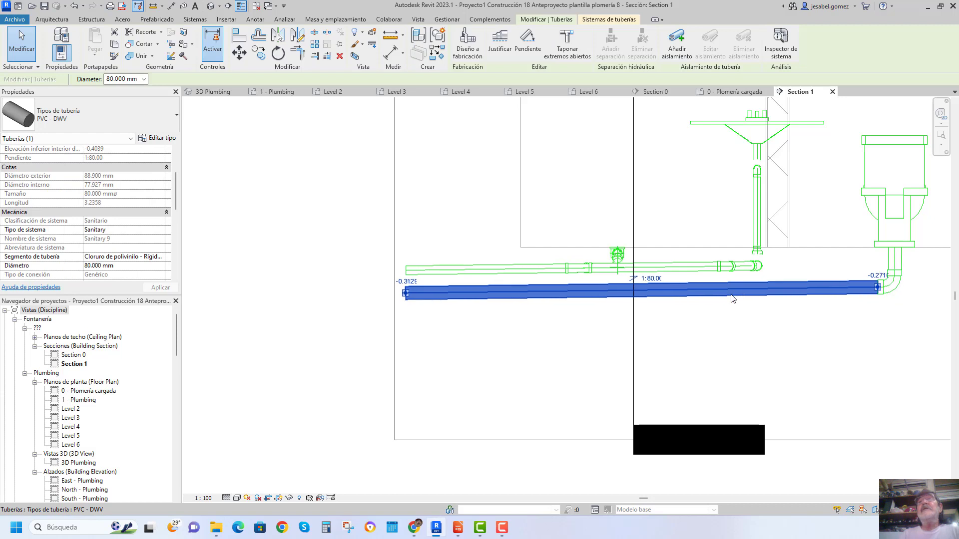
key(Up)
key(Up)
key(Up)
key(Down)
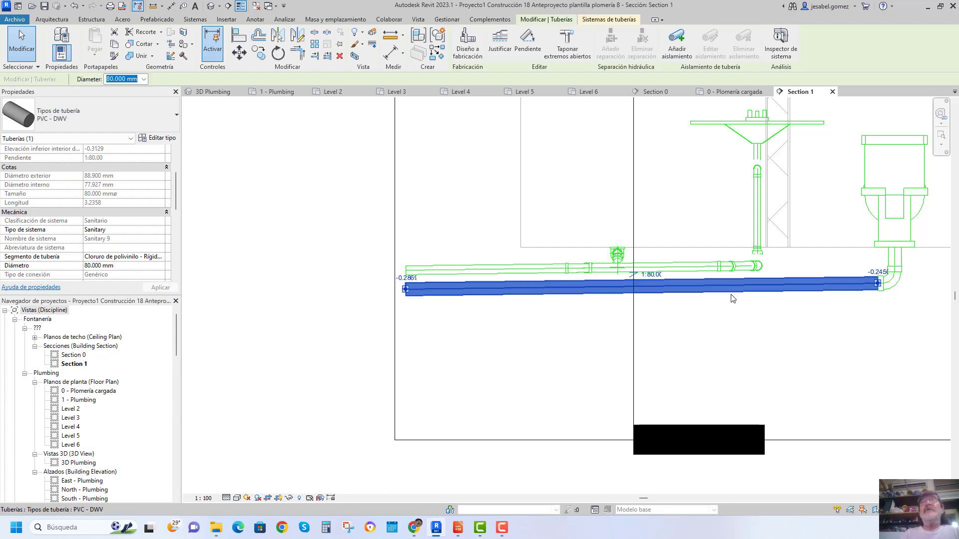
key(Down)
key(Down)
key(Down)
key(Down)
key(Down)
key(Down)
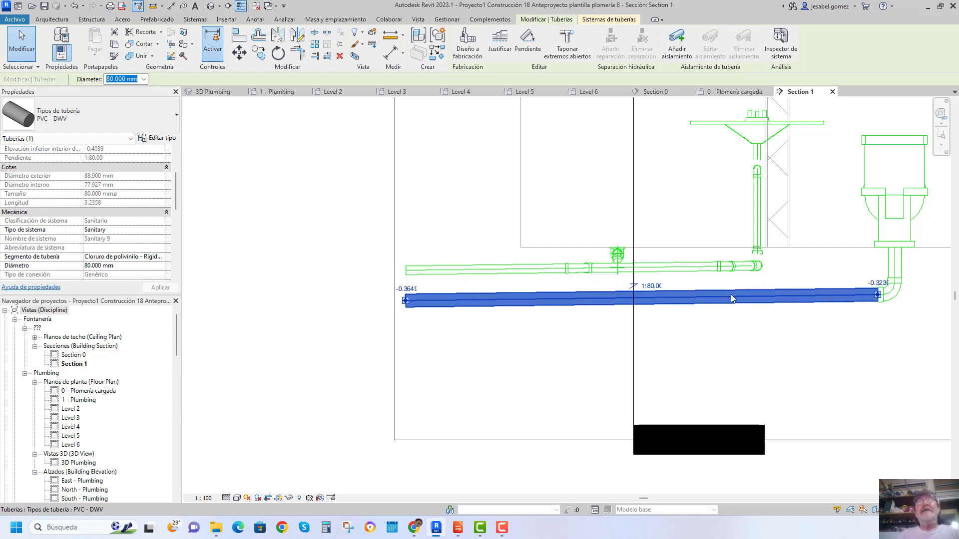
key(Escape)
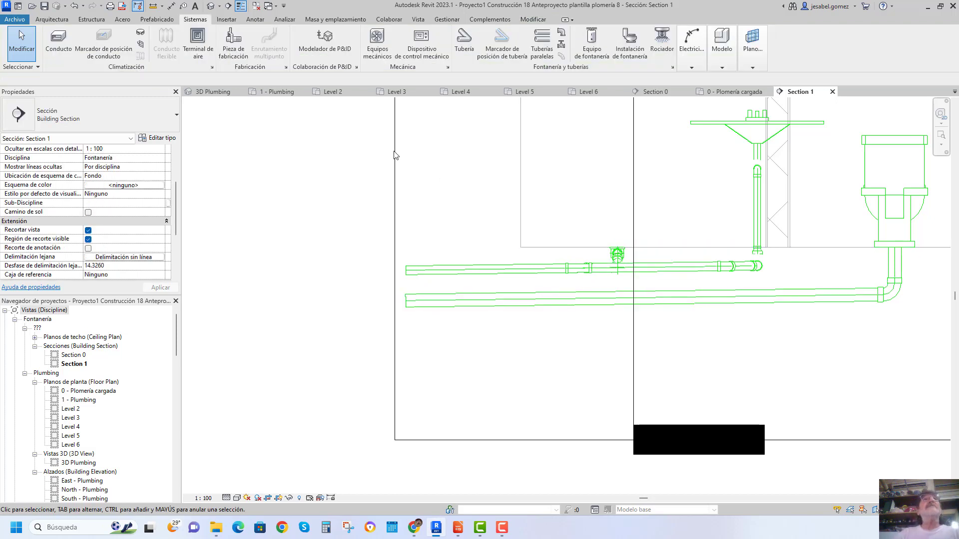
In the 1 - Plumbing plan, window-select the left bathroom's fixtures and pipes.
click(279, 91)
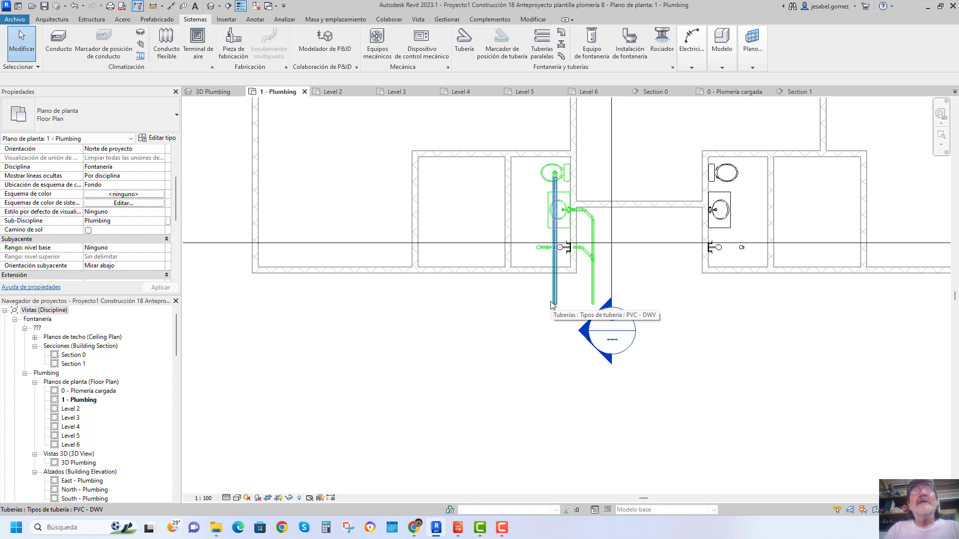
scroll(610, 279, down, 3)
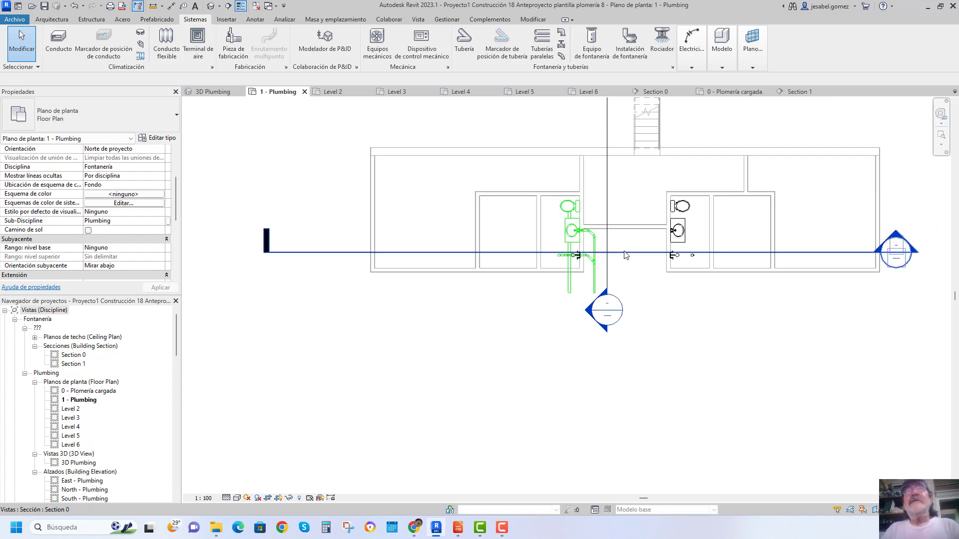
scroll(610, 279, down, 1)
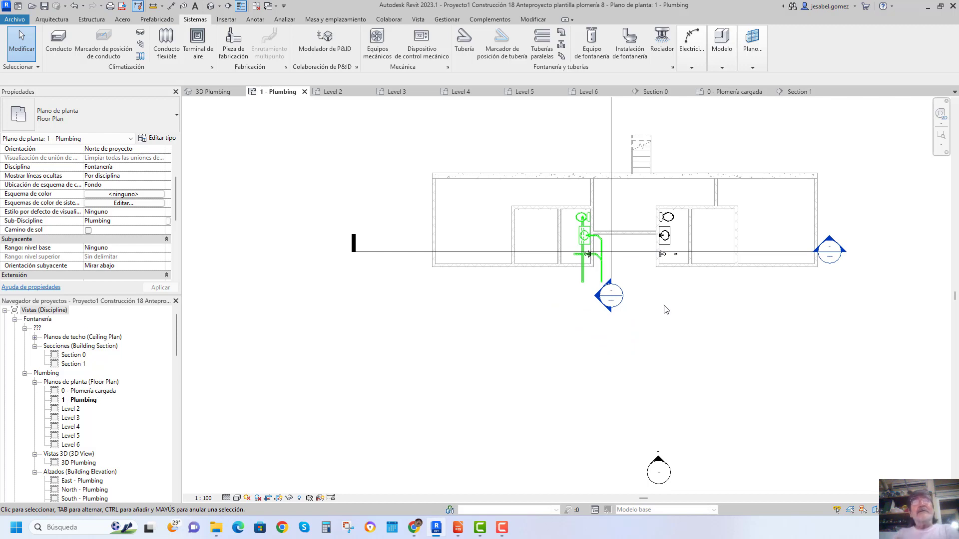
scroll(564, 228, up, 2)
scroll(563, 227, up, 3)
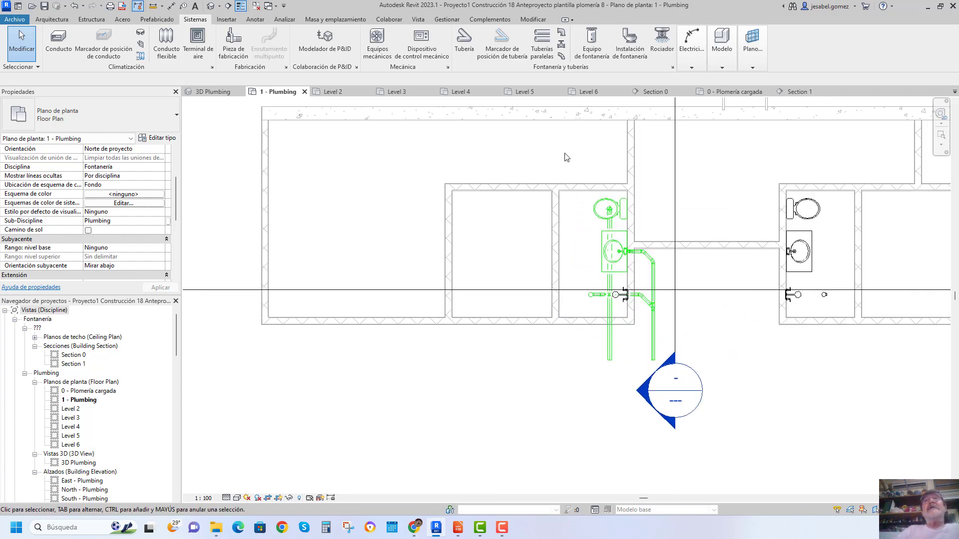
drag(564, 153, 697, 419)
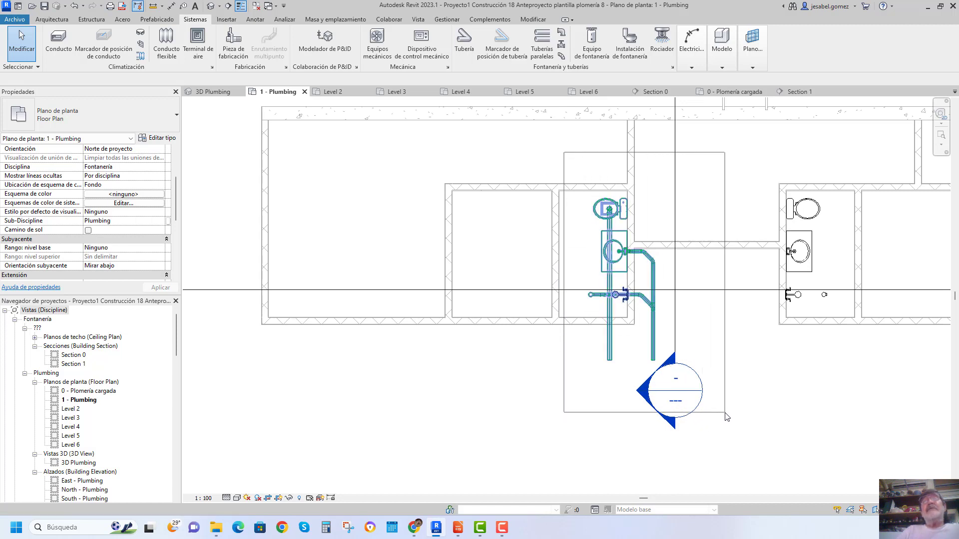
drag(698, 423, 726, 414)
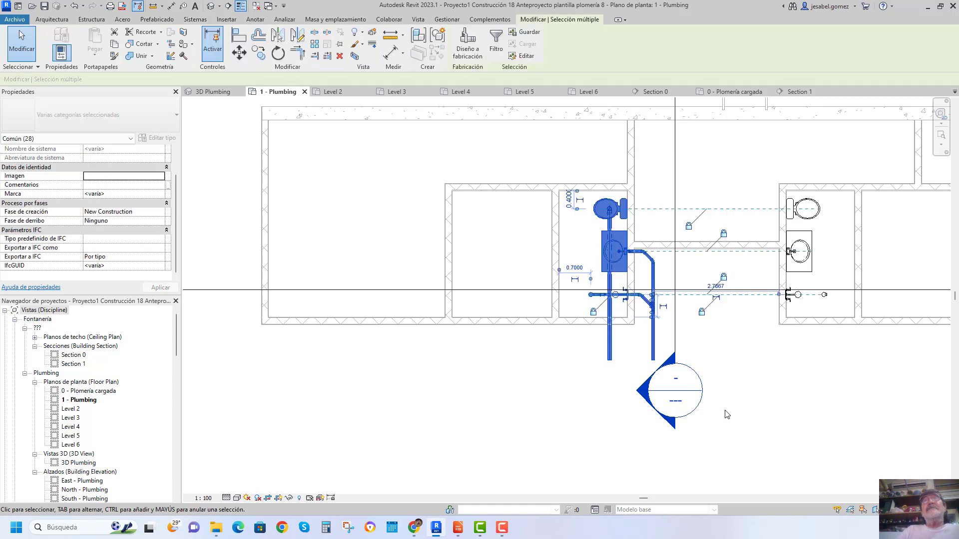
Filter out Aparatos sanitarios, keeping only the pipes and fittings selected.
click(494, 48)
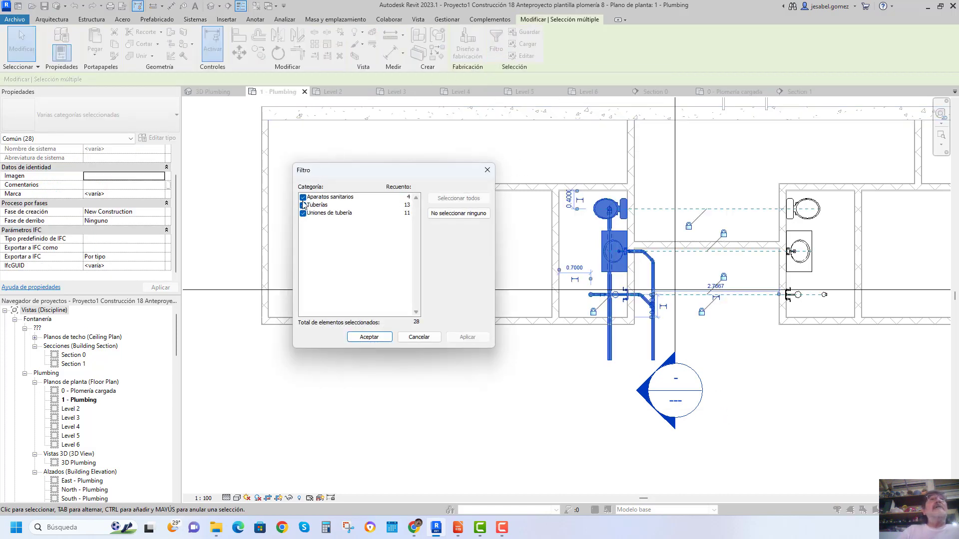
click(303, 198)
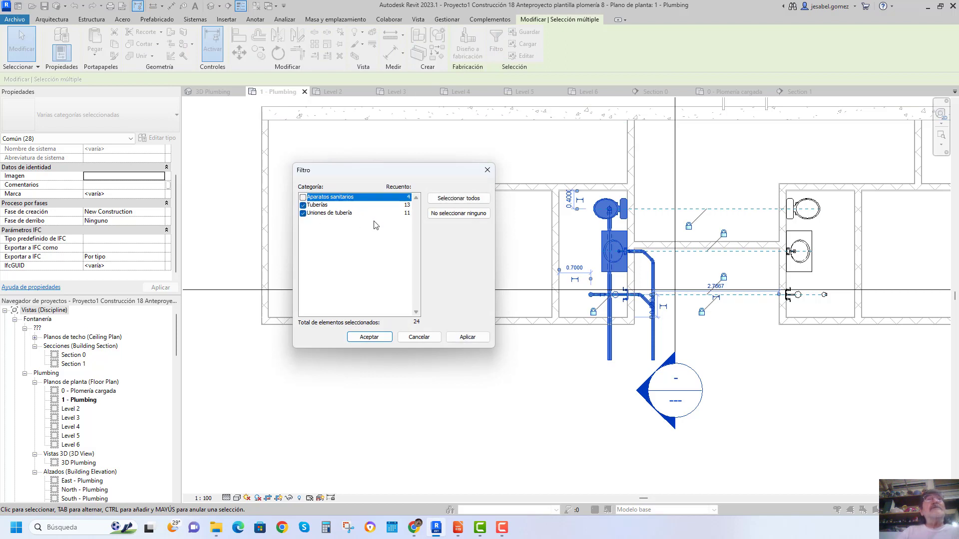
click(373, 337)
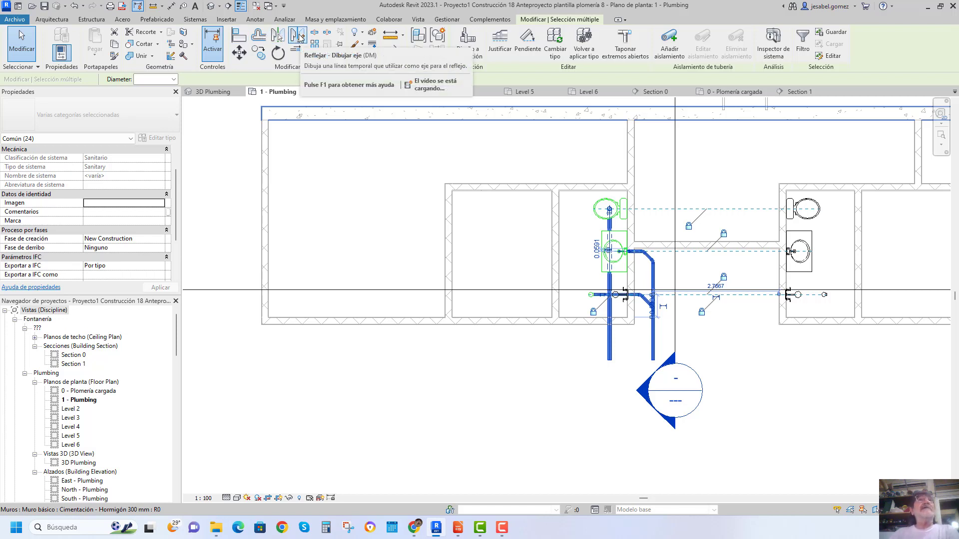
Mirror-copy the pipes about a vertical axis drawn from the wall midpoint.
click(299, 39)
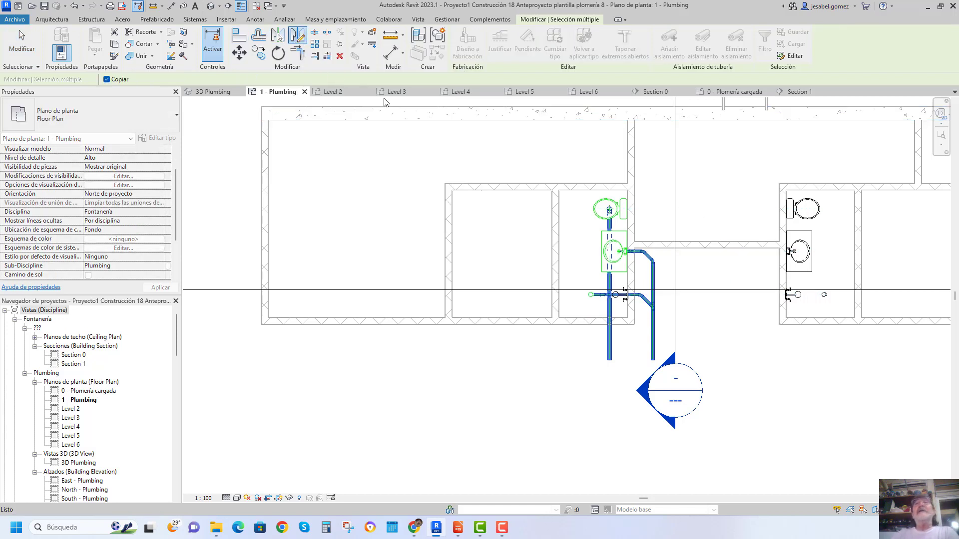
click(706, 242)
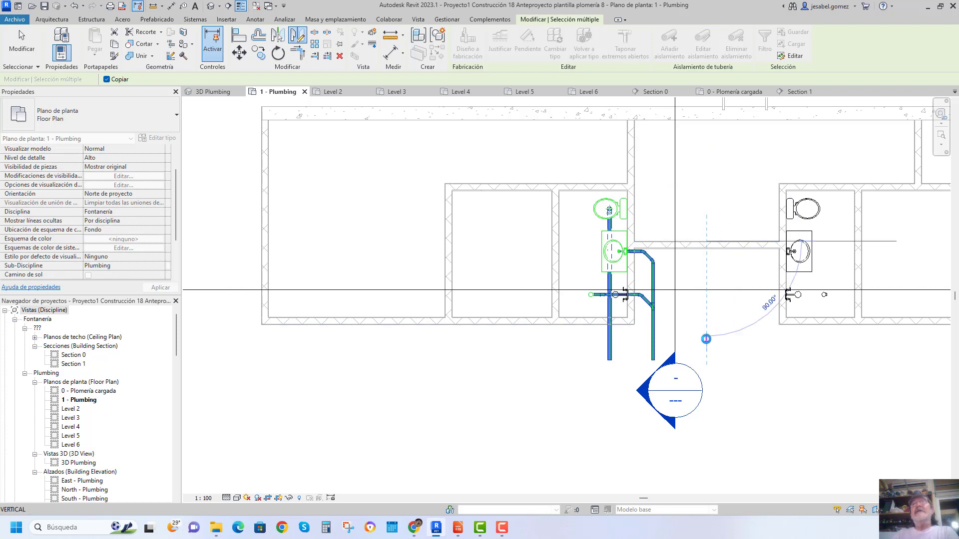
click(705, 339)
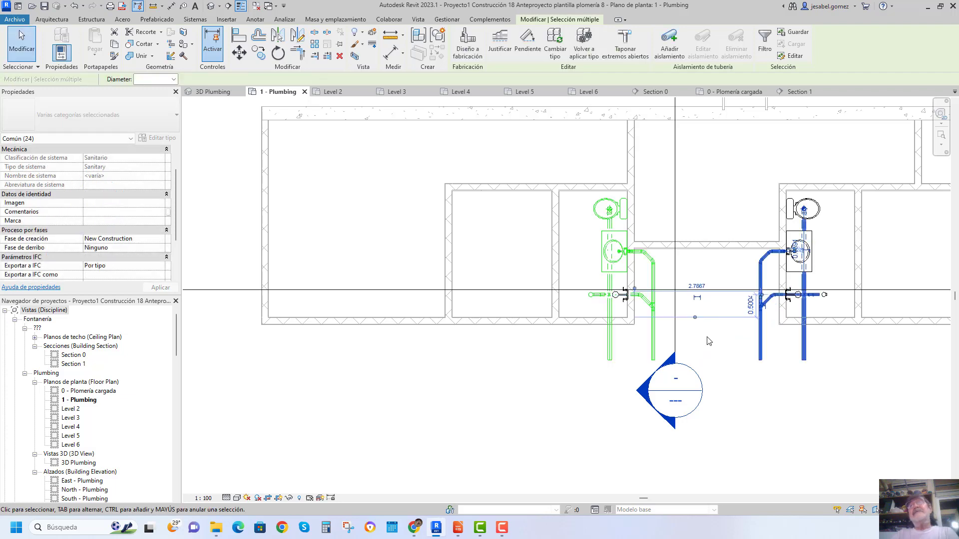
key(Escape)
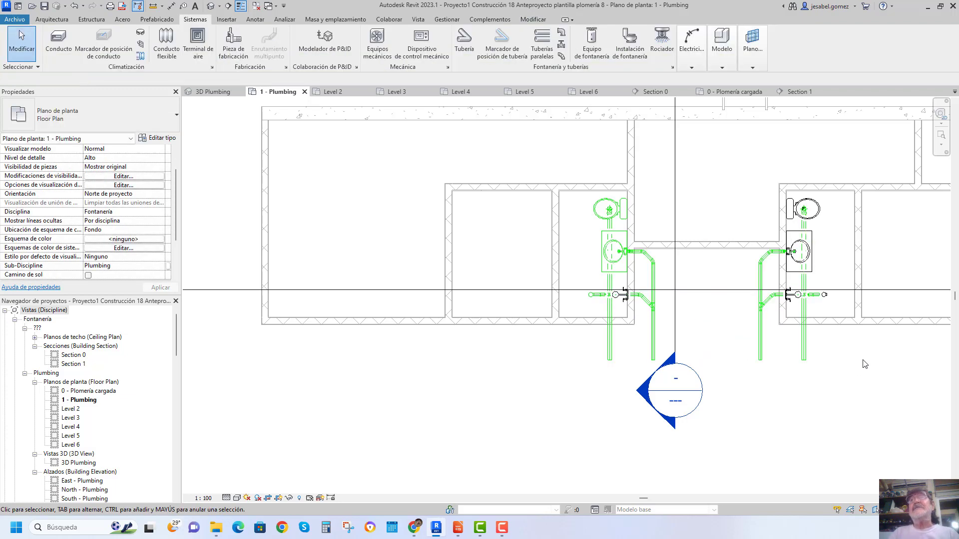
Rotate the right bathroom's floor drain 90° and remove the constraints blocking it.
scroll(805, 209, up, 3)
scroll(794, 209, up, 1)
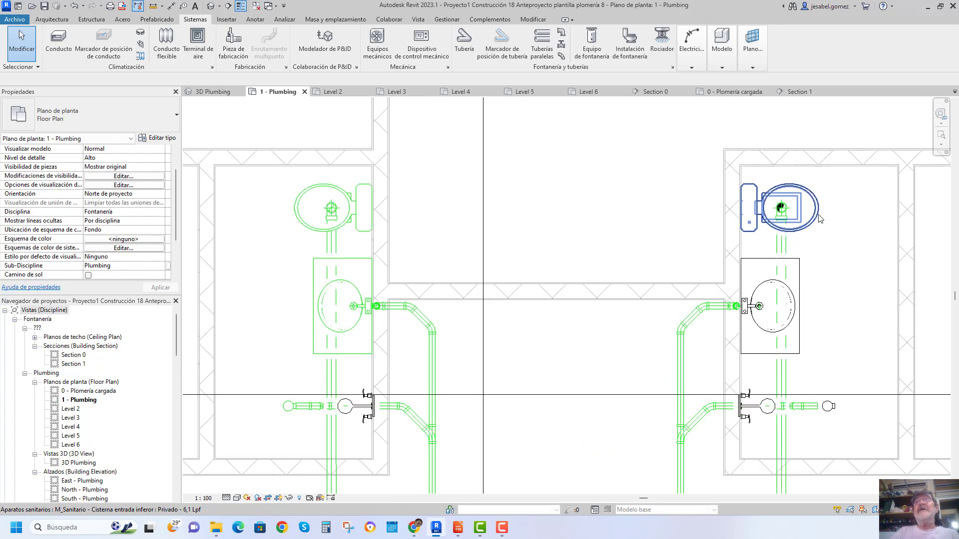
click(828, 408)
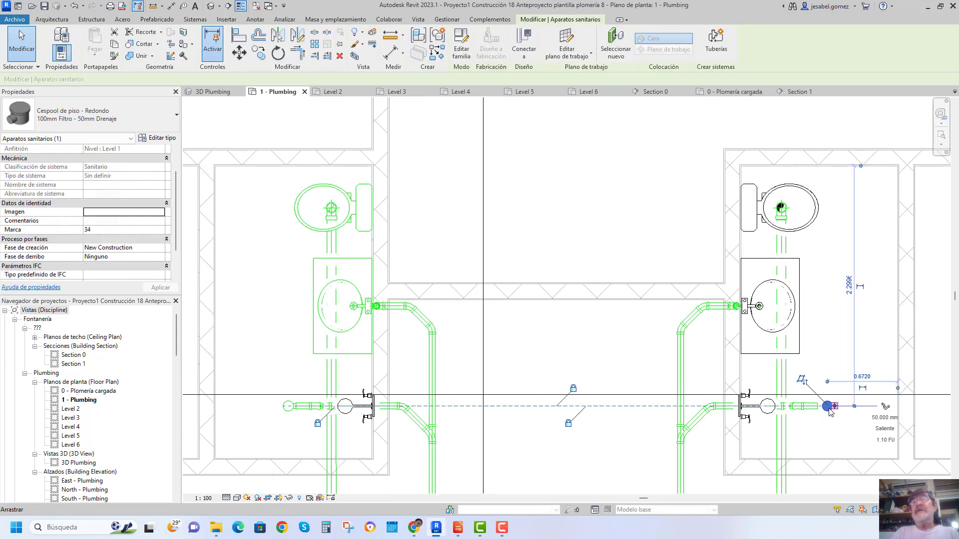
key(space)
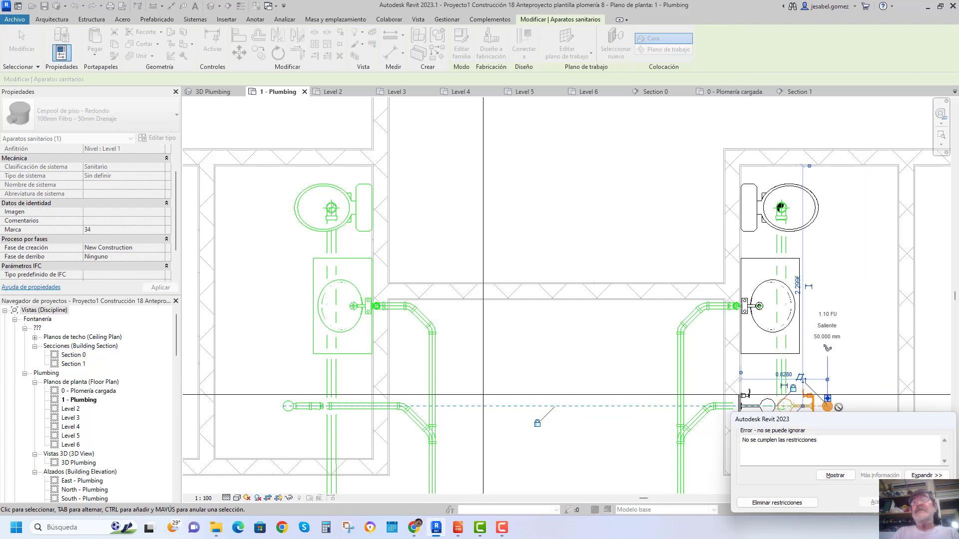
key(Escape)
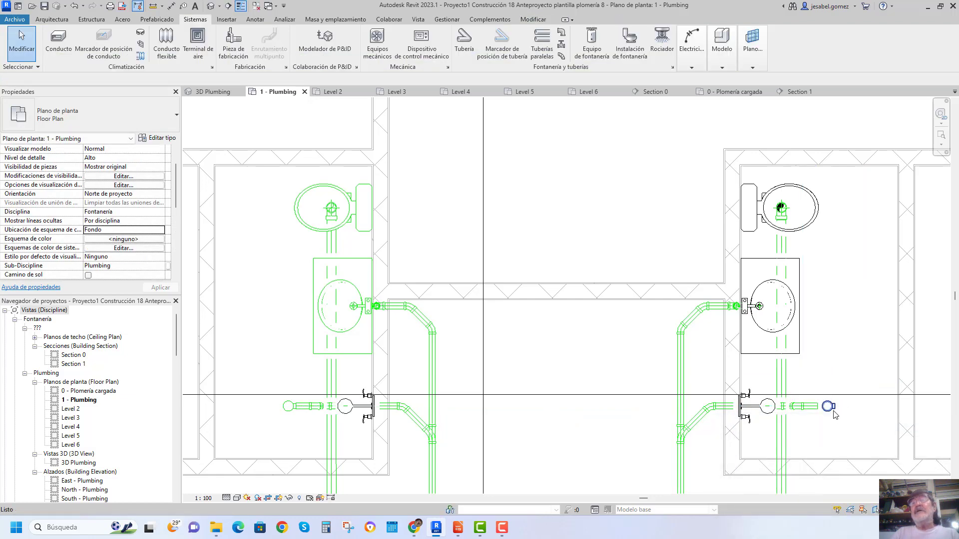
click(827, 405)
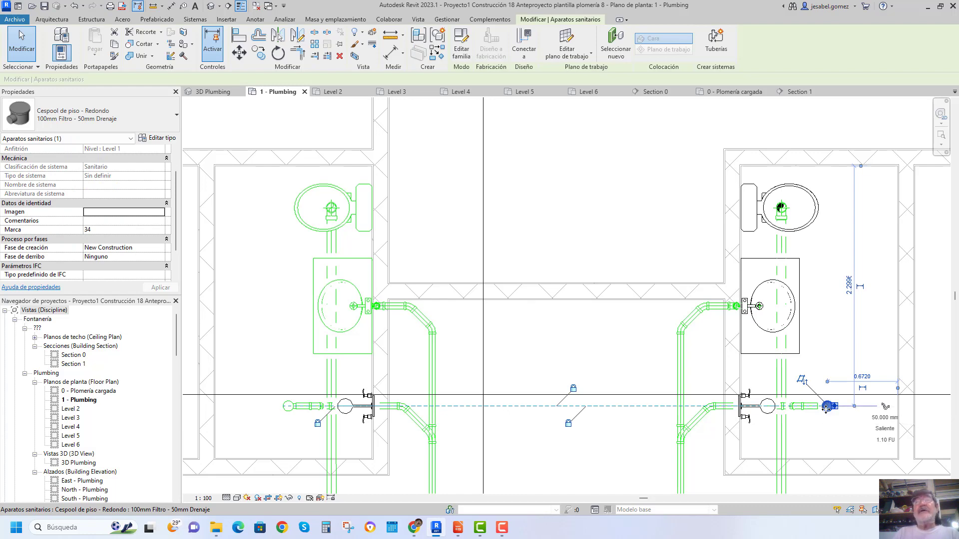
key(space)
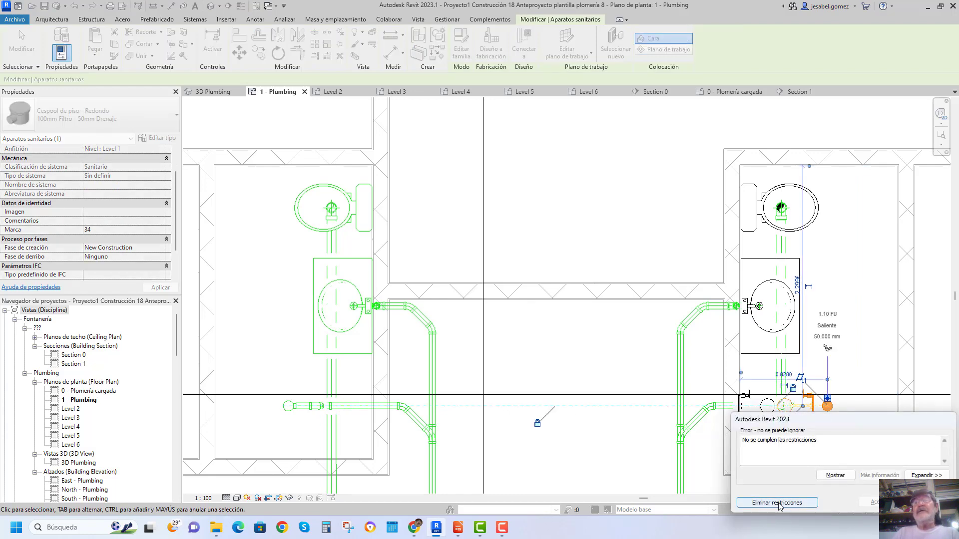
click(778, 503)
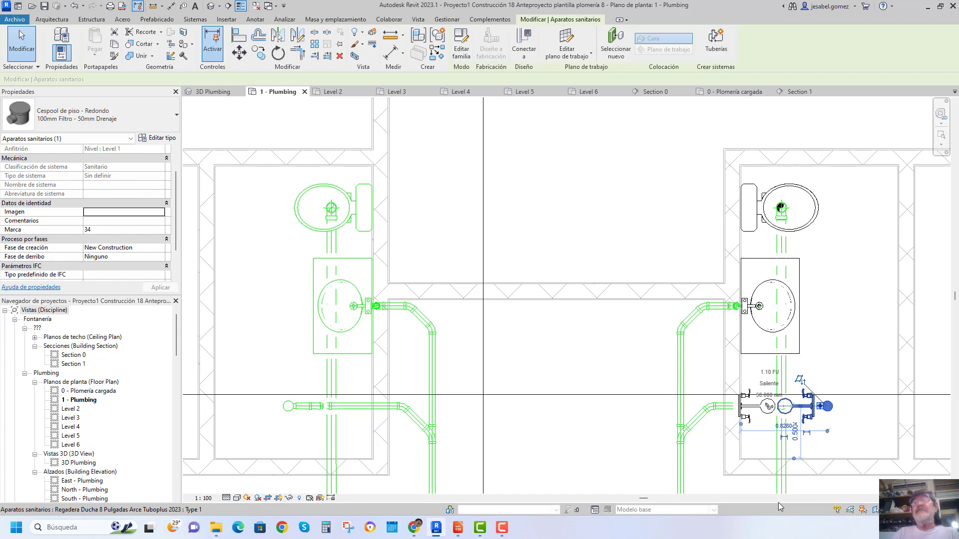
click(805, 368)
scroll(806, 369, down, 2)
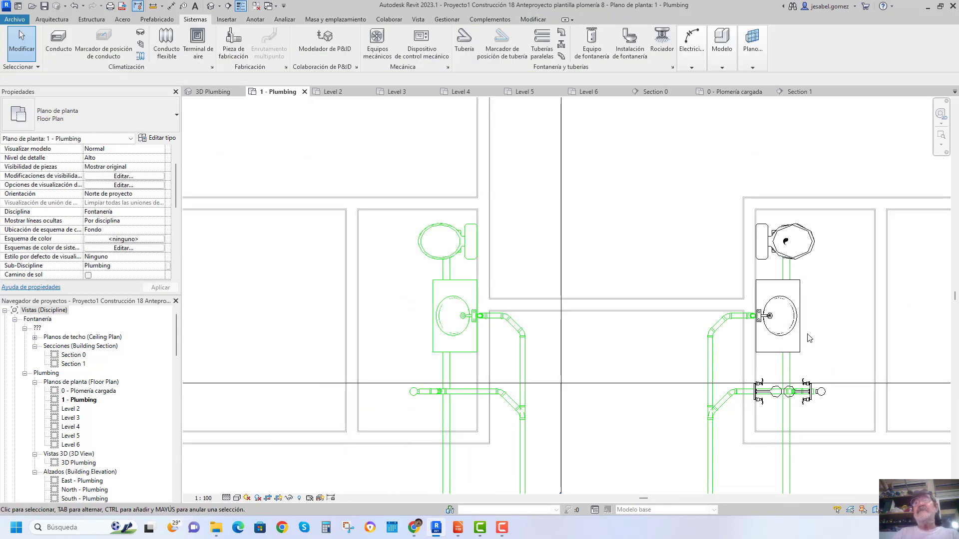
scroll(551, 228, down, 2)
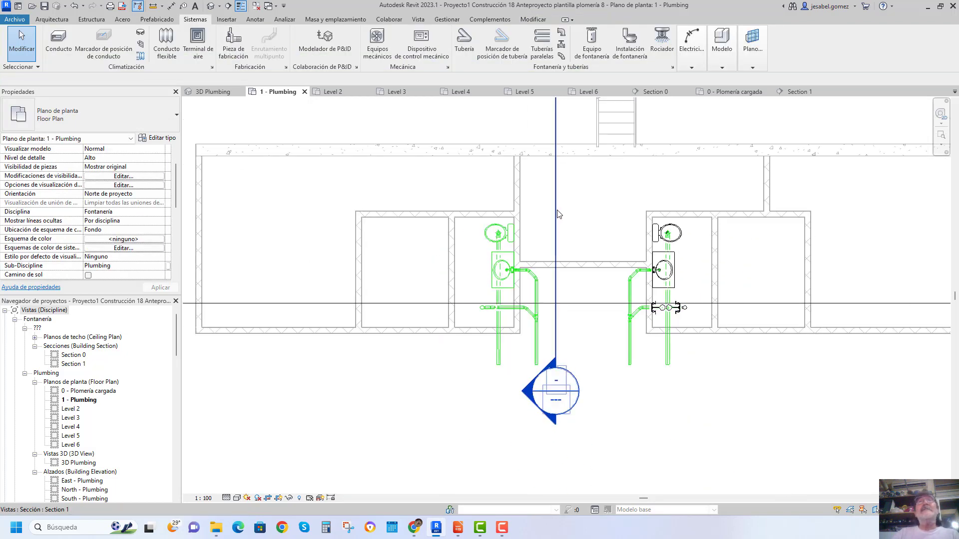
Flip the Section 1 line, shift it right, and open the Section 1 view.
click(556, 211)
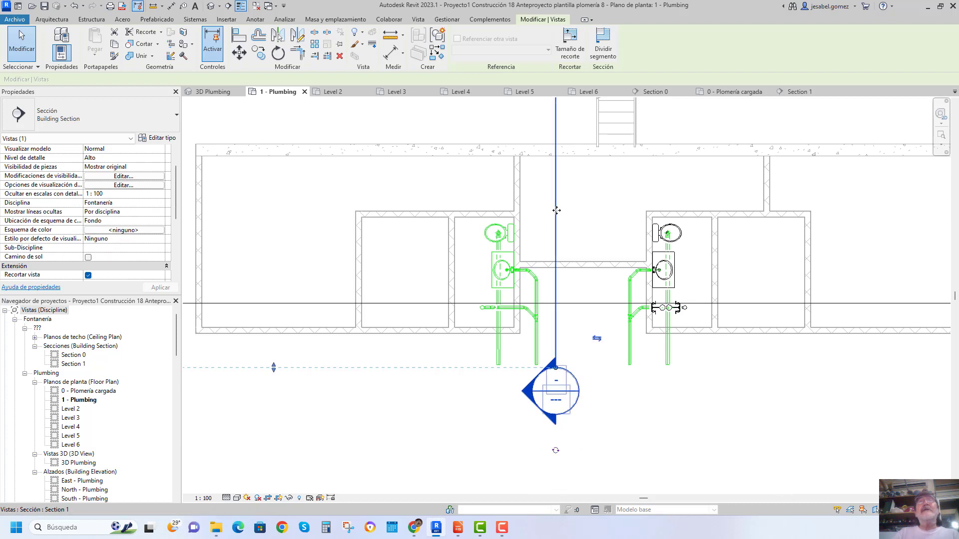
click(597, 338)
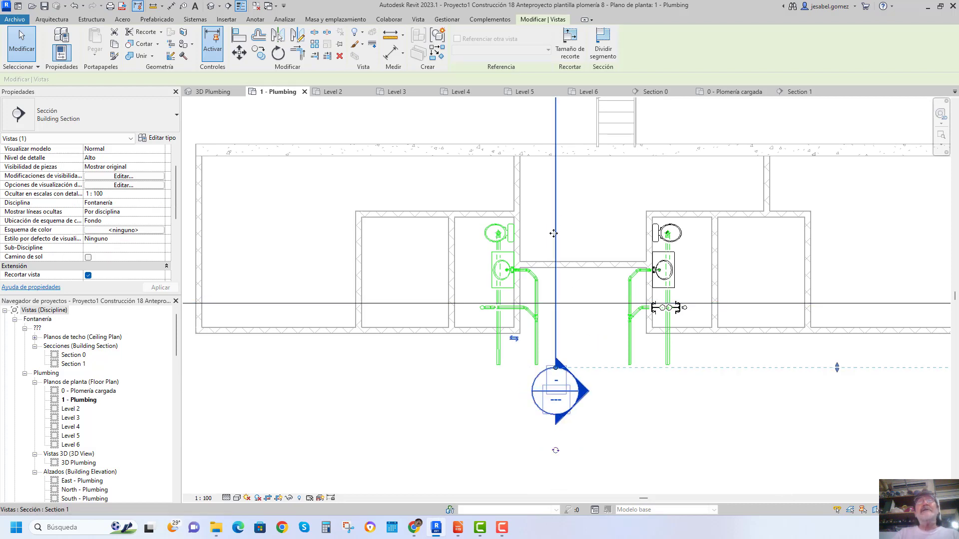
drag(554, 235, 599, 243)
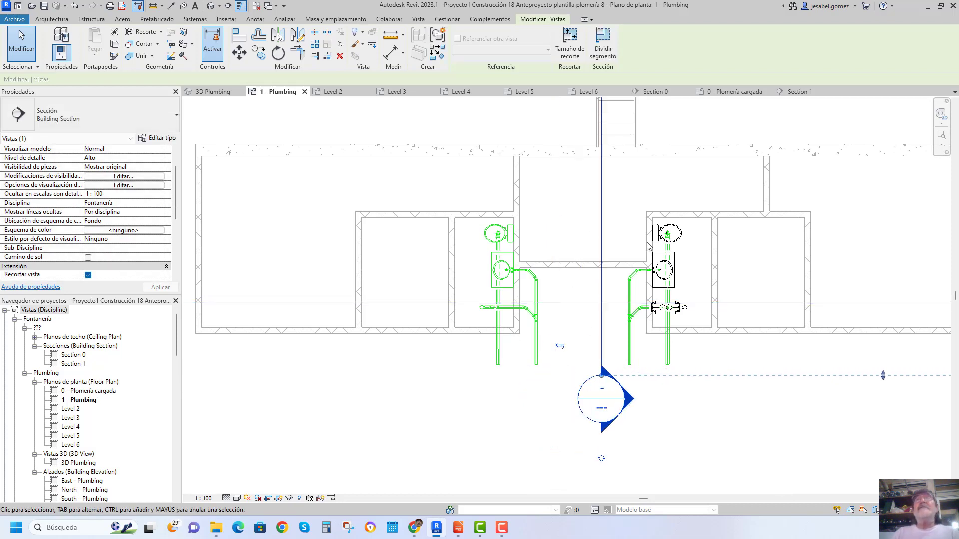
key(Escape)
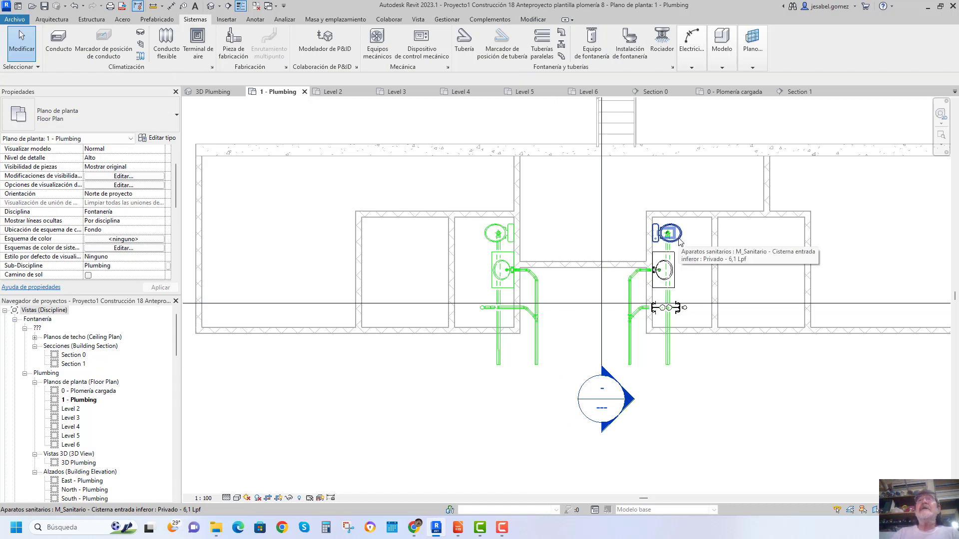
double_click(603, 227)
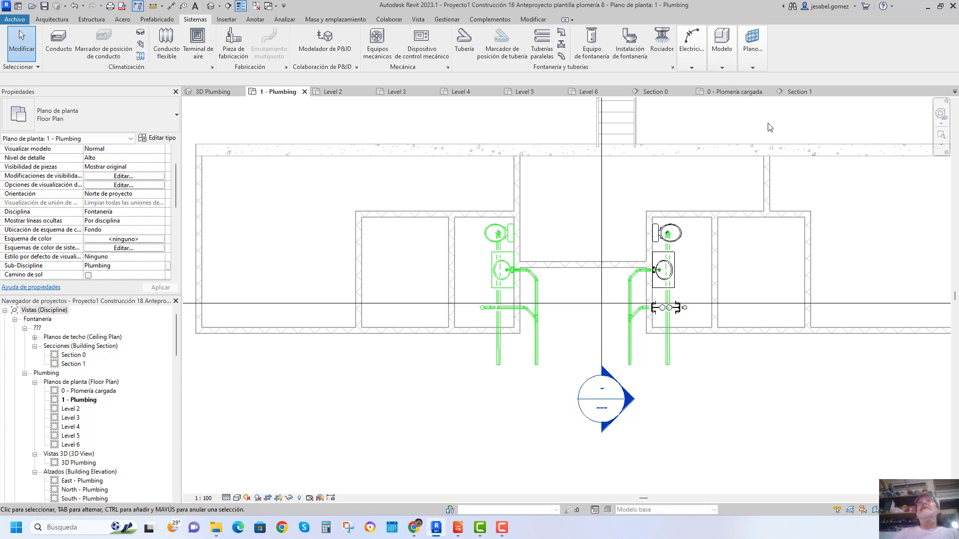